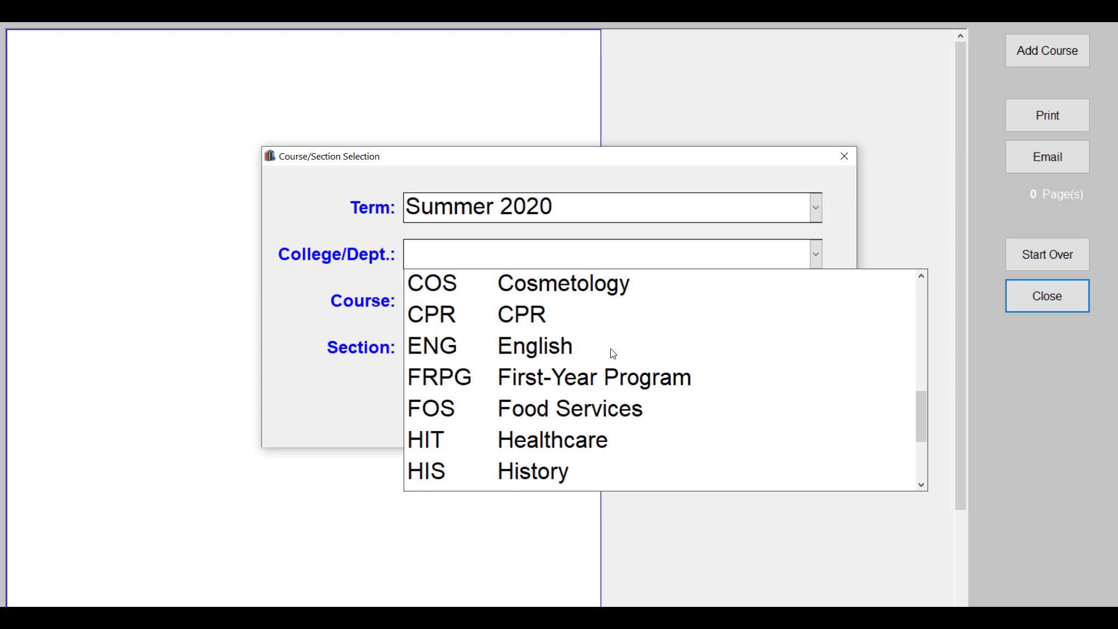
Look up the course materials for English, Modern American Poetry, section 02, in the Summer 2020 term.
click(613, 350)
click(816, 301)
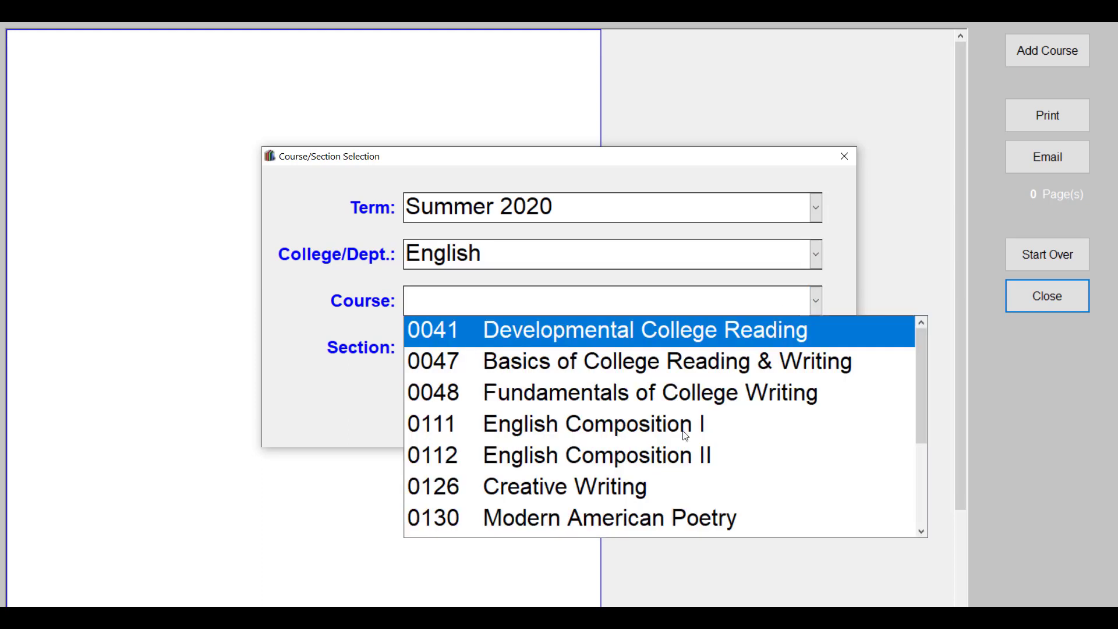
click(620, 522)
click(816, 350)
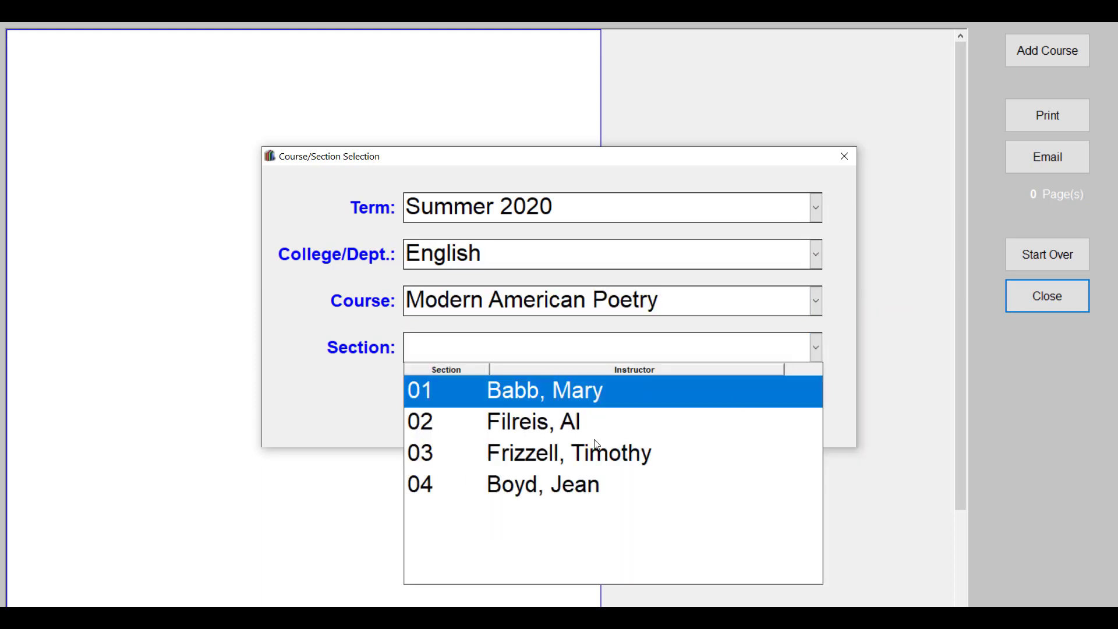
click(594, 431)
click(517, 406)
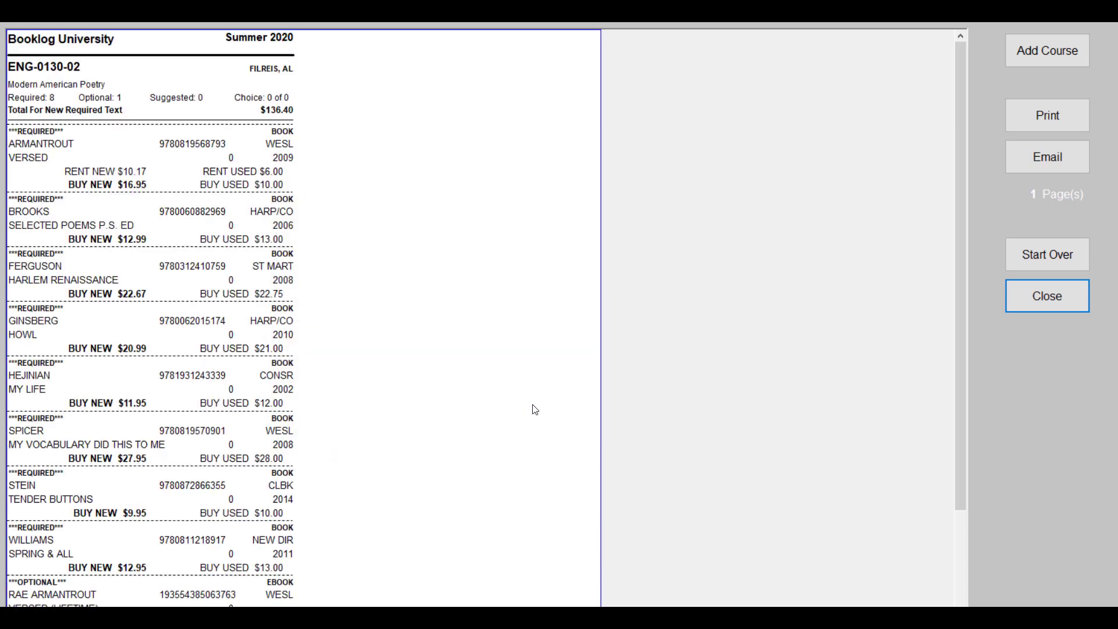
Add Accounting, FINANCIAL ACCOUNTING, section 003, for Summer 2020 to the course booklist and close the lookup.
click(1035, 54)
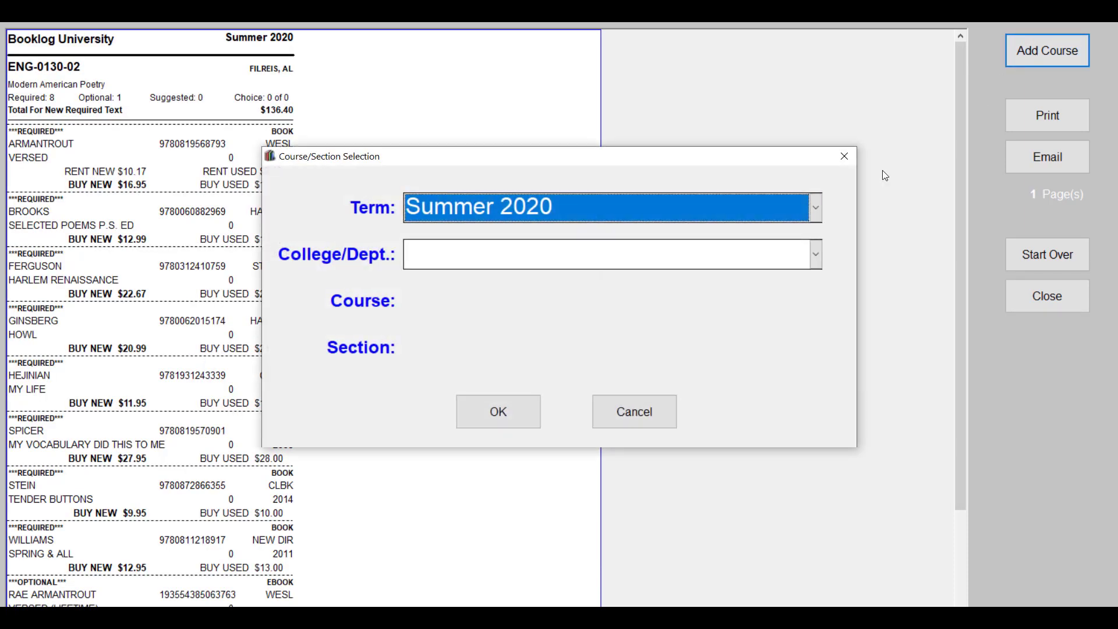
click(814, 255)
click(671, 279)
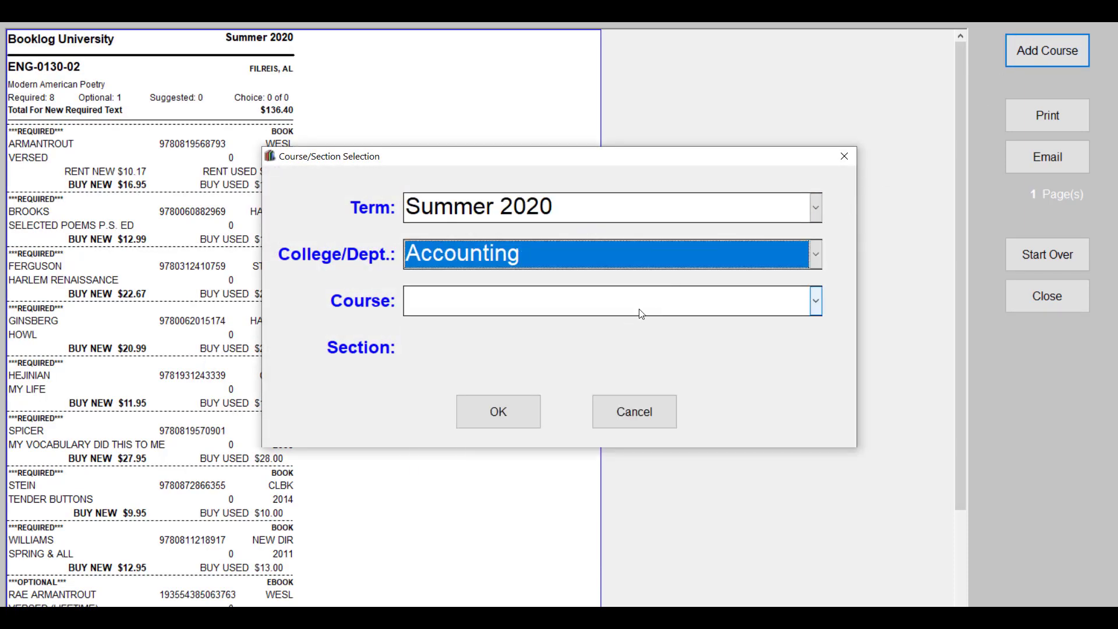
click(642, 308)
click(639, 348)
click(626, 349)
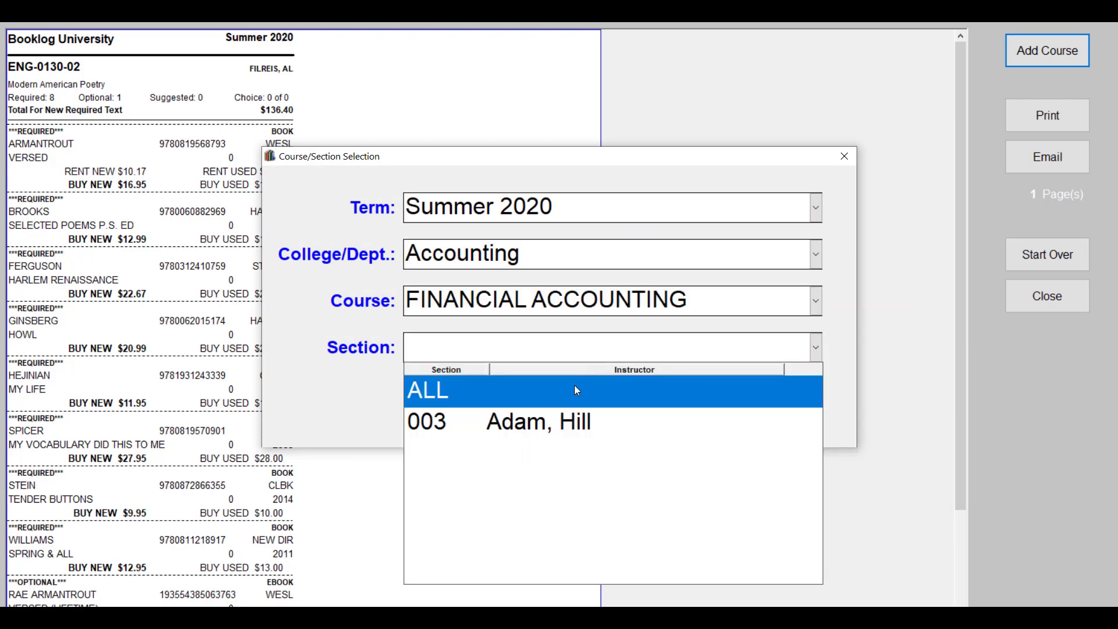
click(574, 424)
click(535, 421)
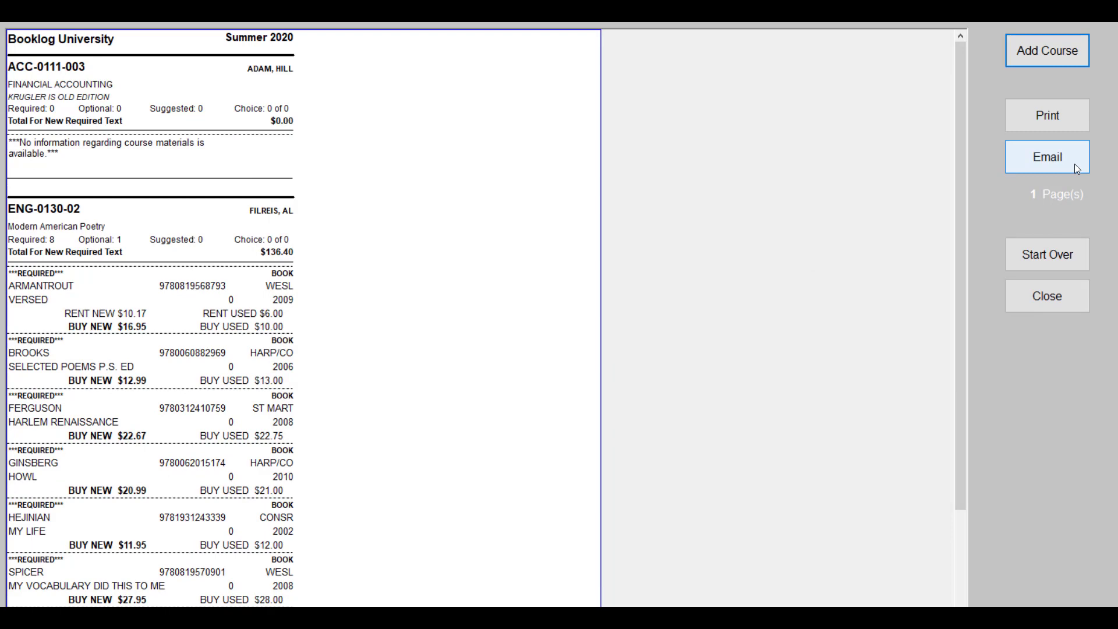
click(1049, 296)
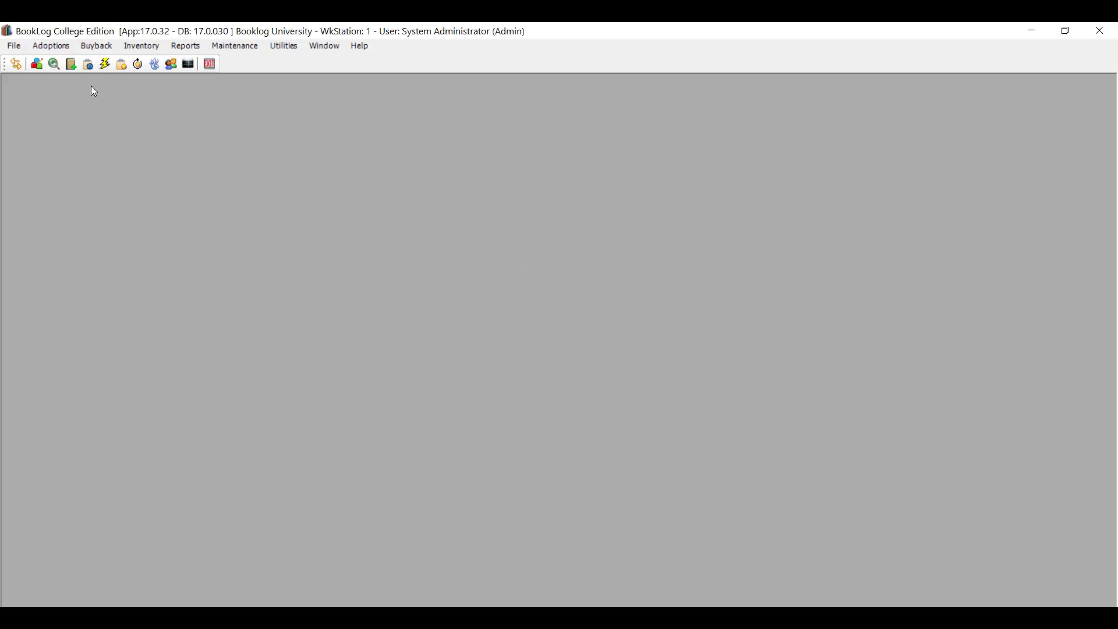
Switch to the main BookLog program and open Kiosk Lookup from its inventory adoption inquiries.
click(18, 65)
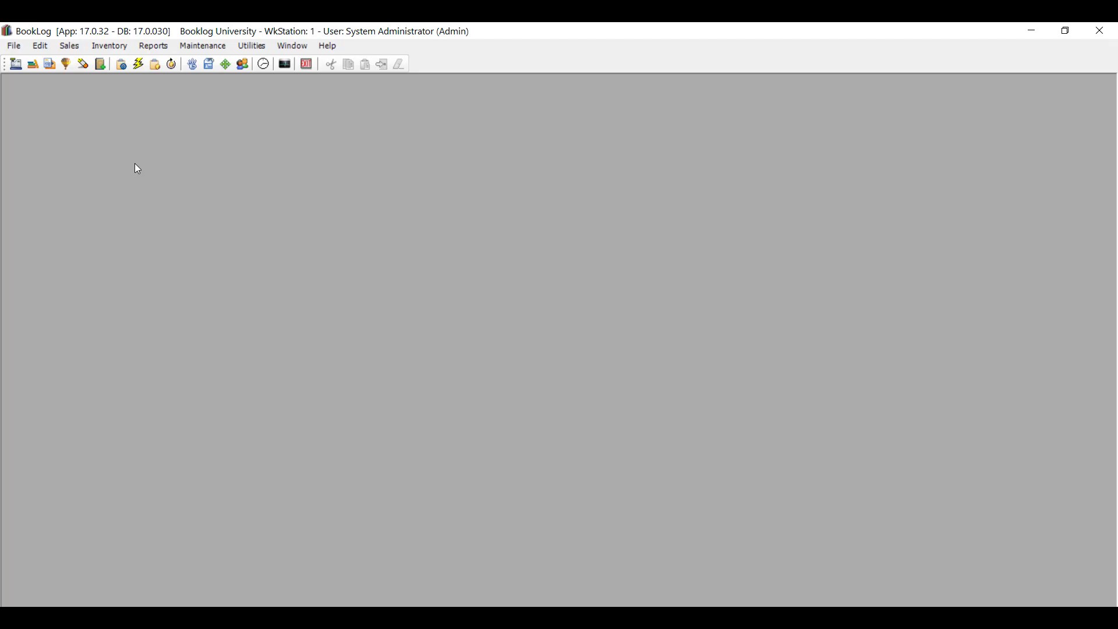
click(110, 46)
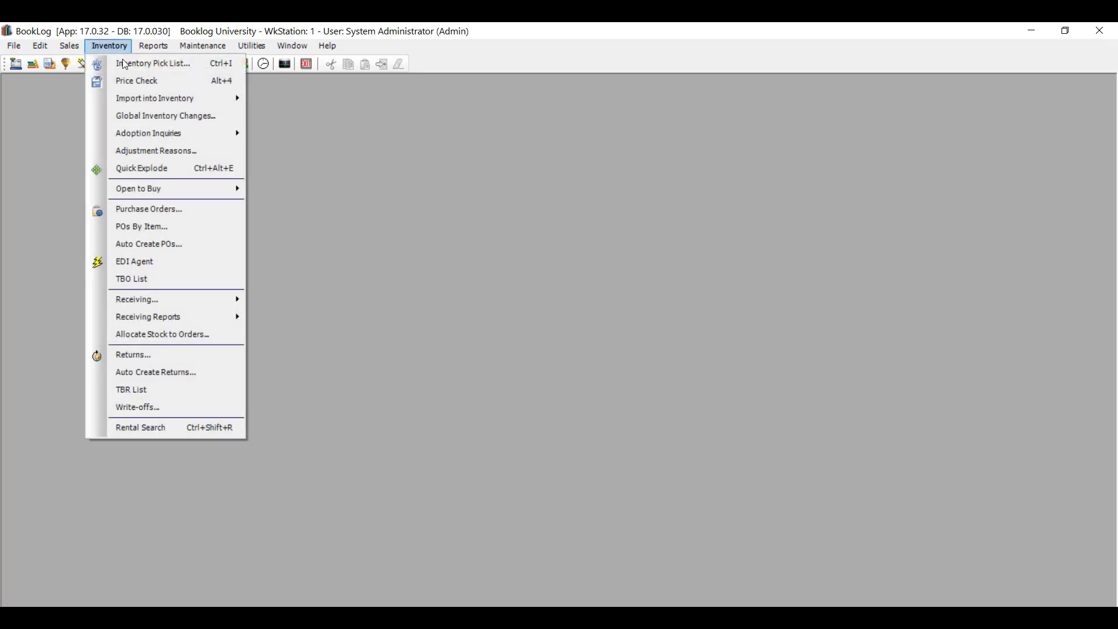
mouse_move(170, 133)
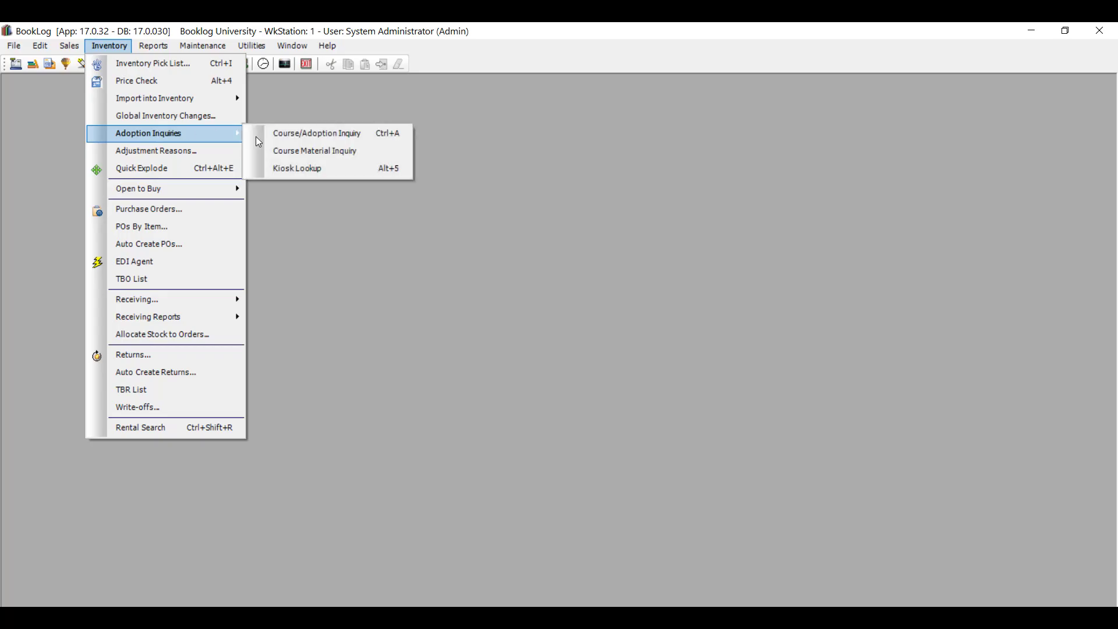
click(295, 170)
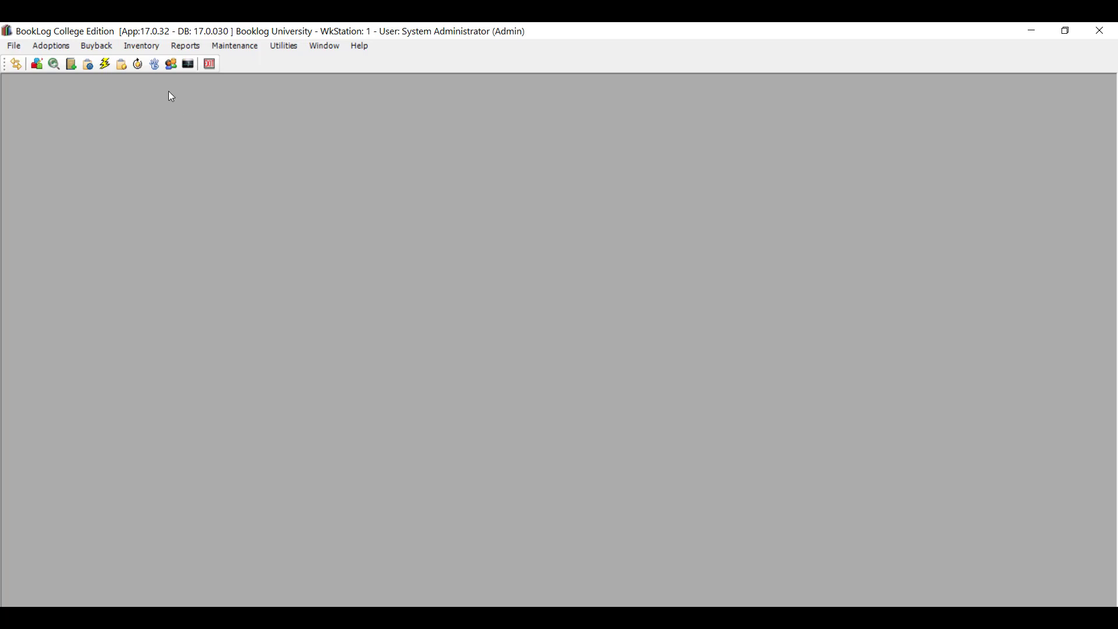
Search the contacts of type Faculty by the first letters of the instructor's last name and open the matching record.
click(170, 64)
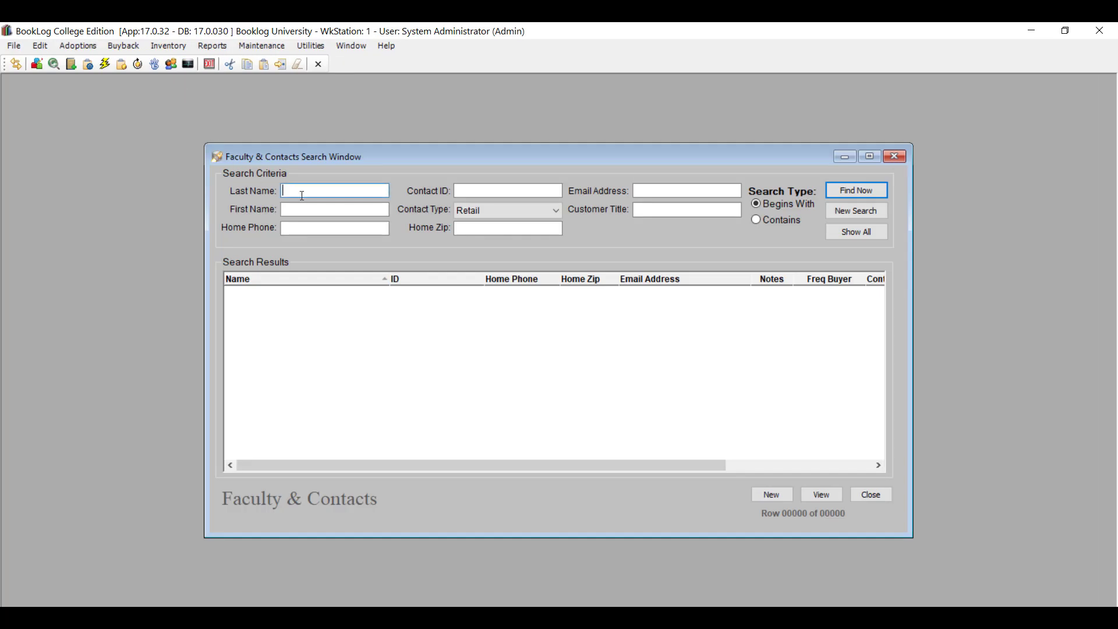
click(524, 210)
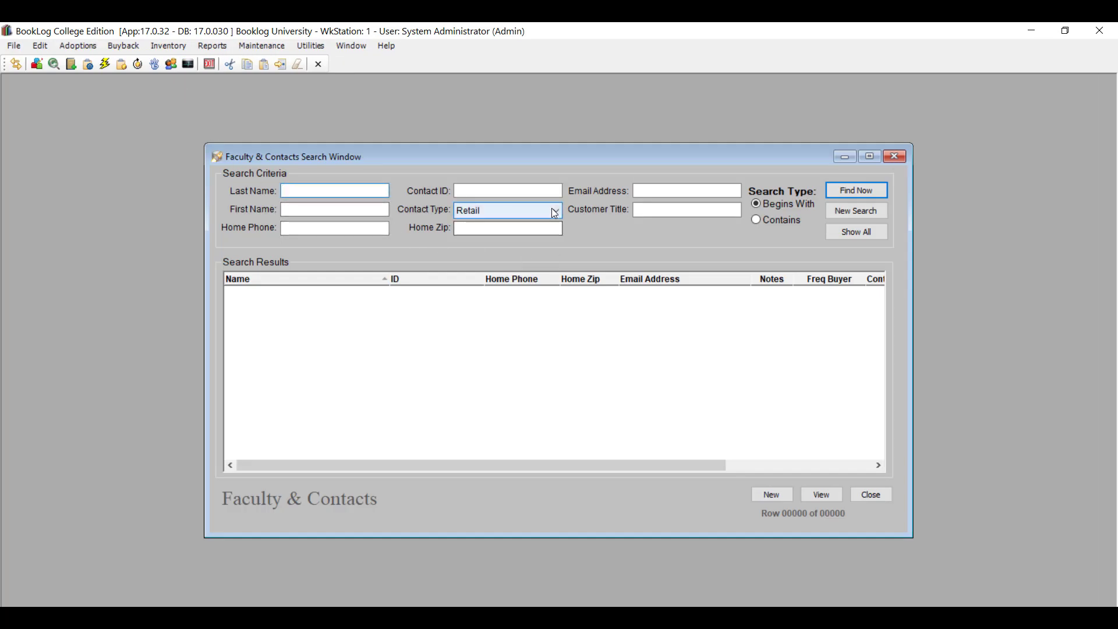
click(546, 237)
click(362, 190)
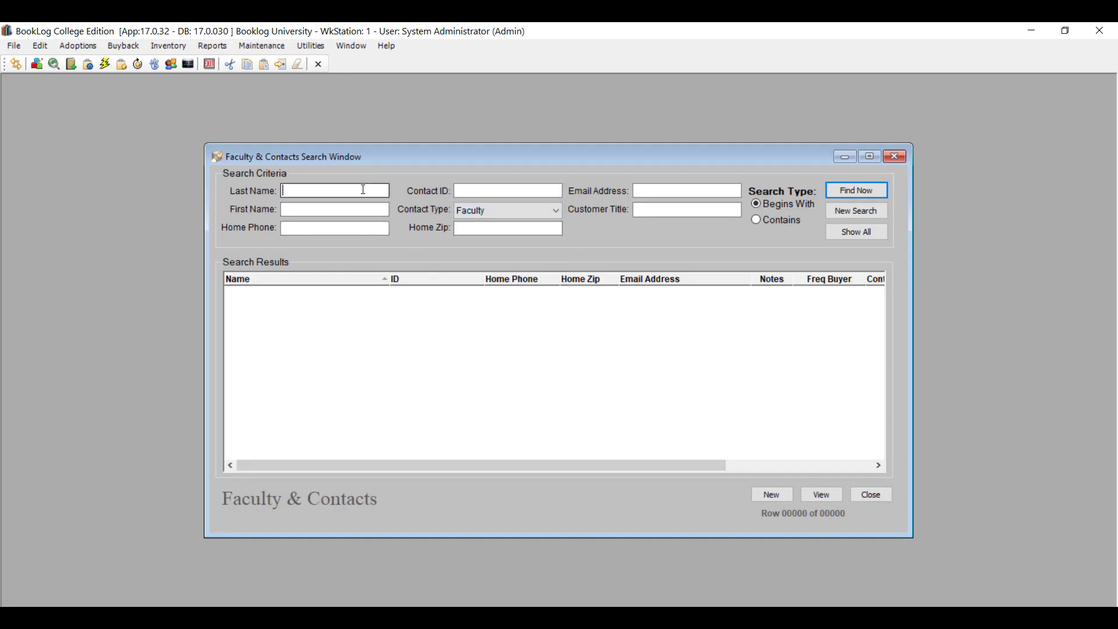
text(filr)
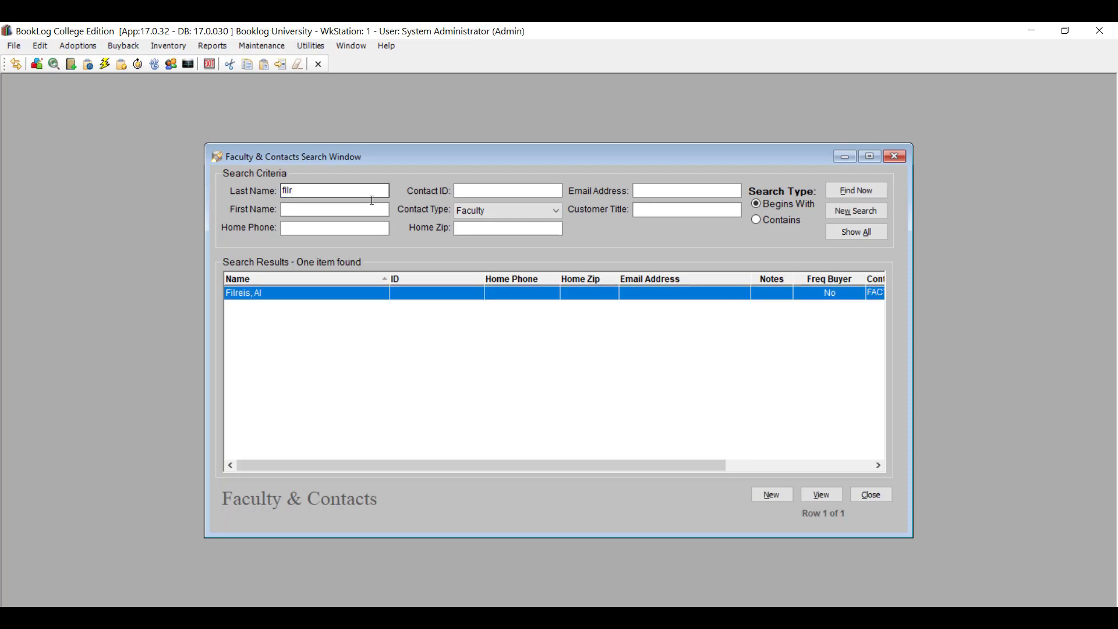
double_click(340, 289)
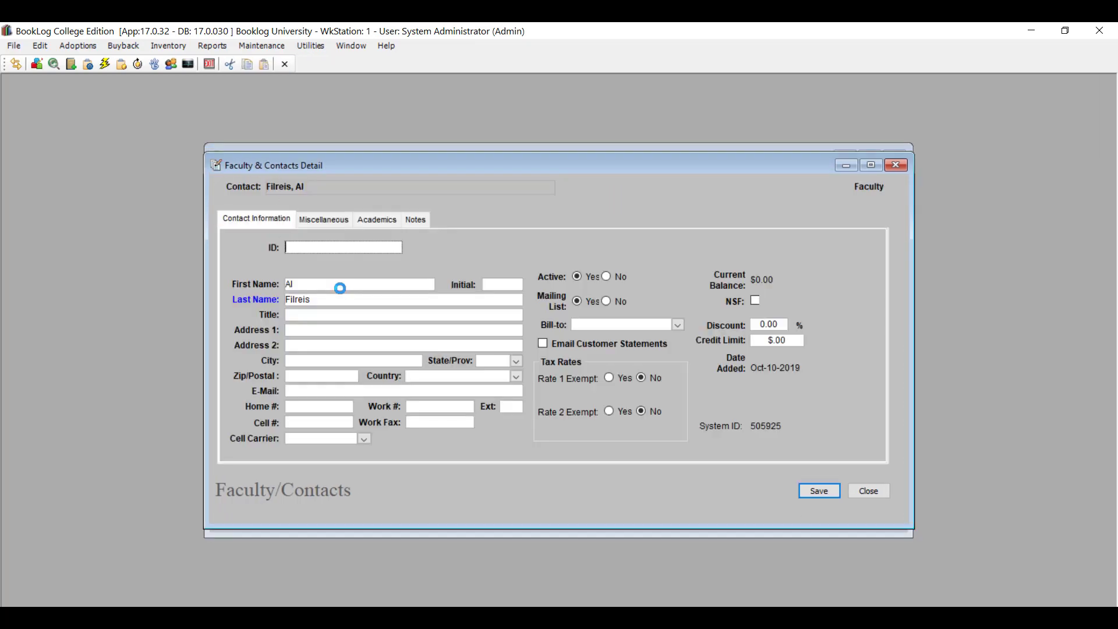
Show the courses taught by the faculty member, print the course inquiry booklist and close the report.
click(374, 219)
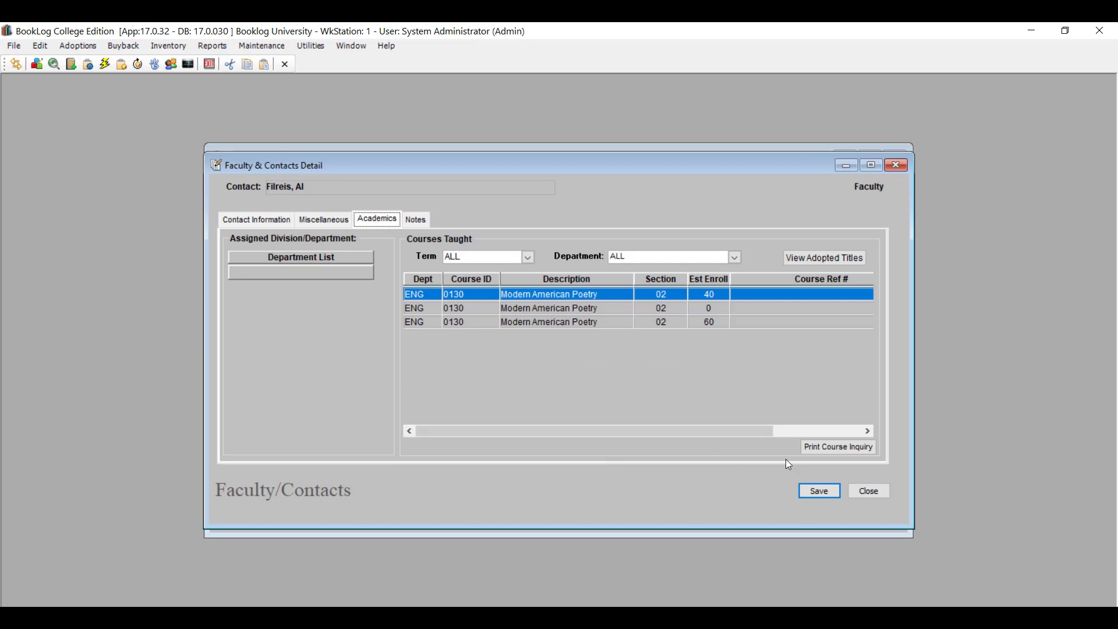
click(529, 257)
click(530, 256)
click(832, 451)
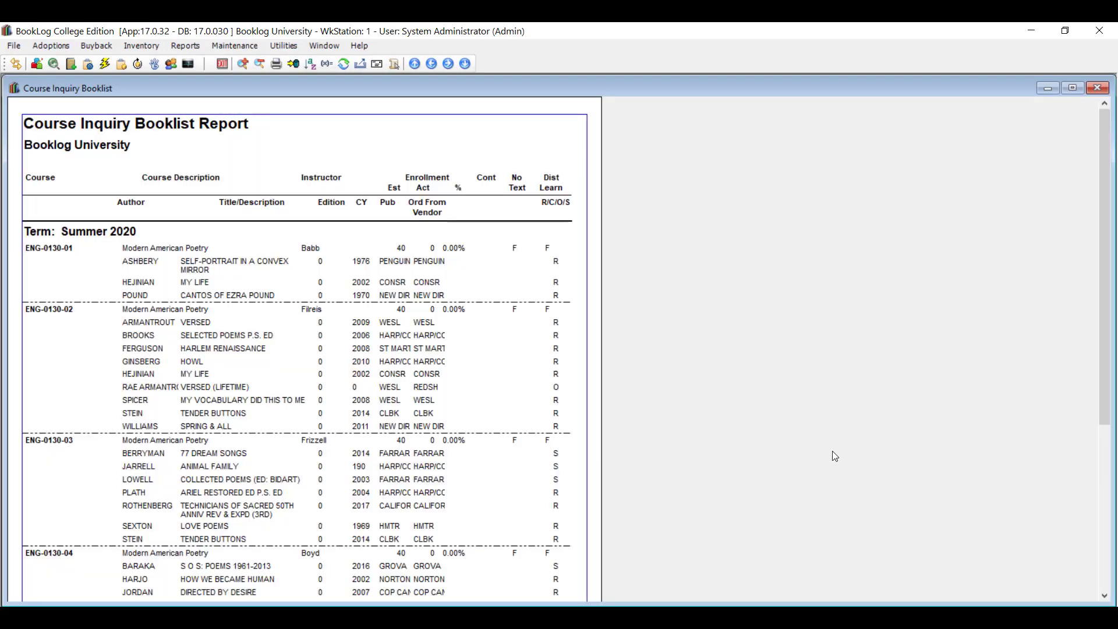
key(Escape)
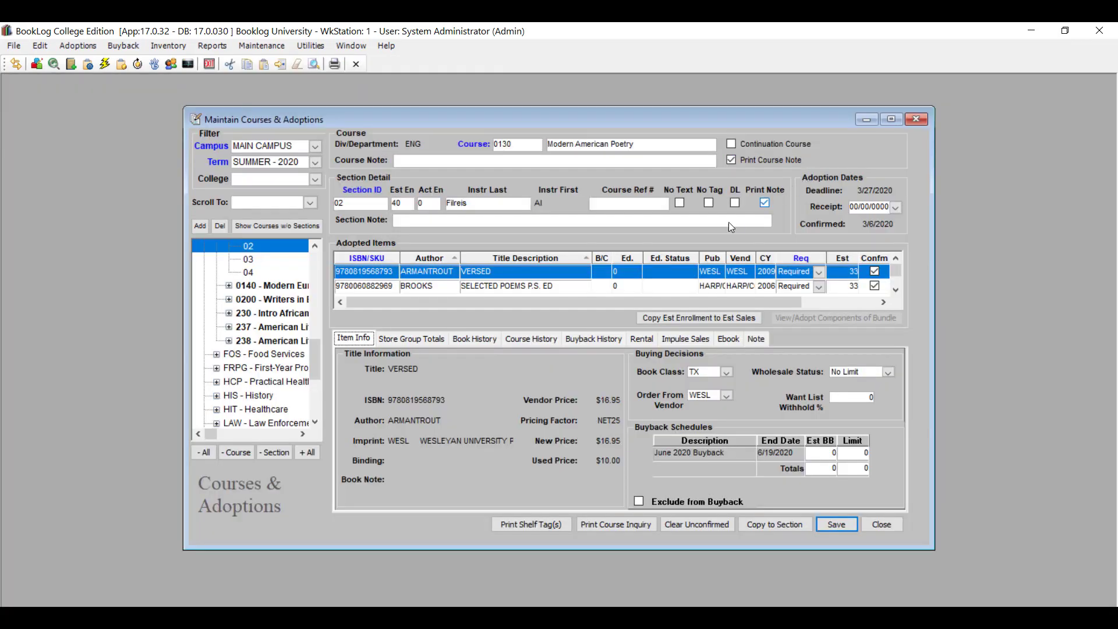
View the store group totals for the adopted title VERSED in ENG 0130 section 02 and open its item record.
click(422, 344)
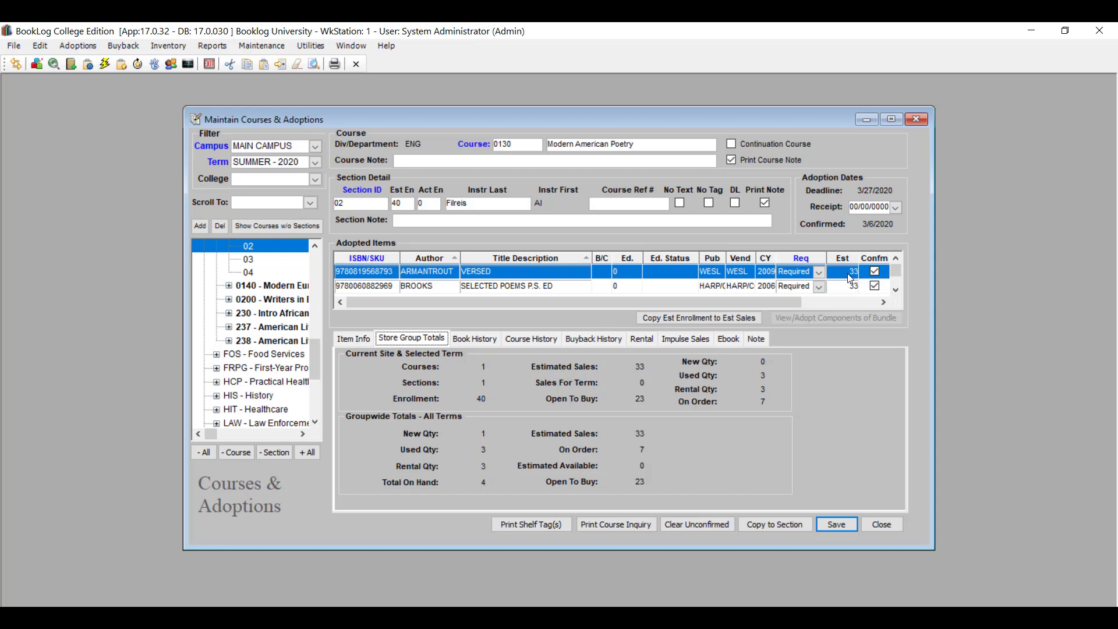
click(438, 279)
double_click(439, 277)
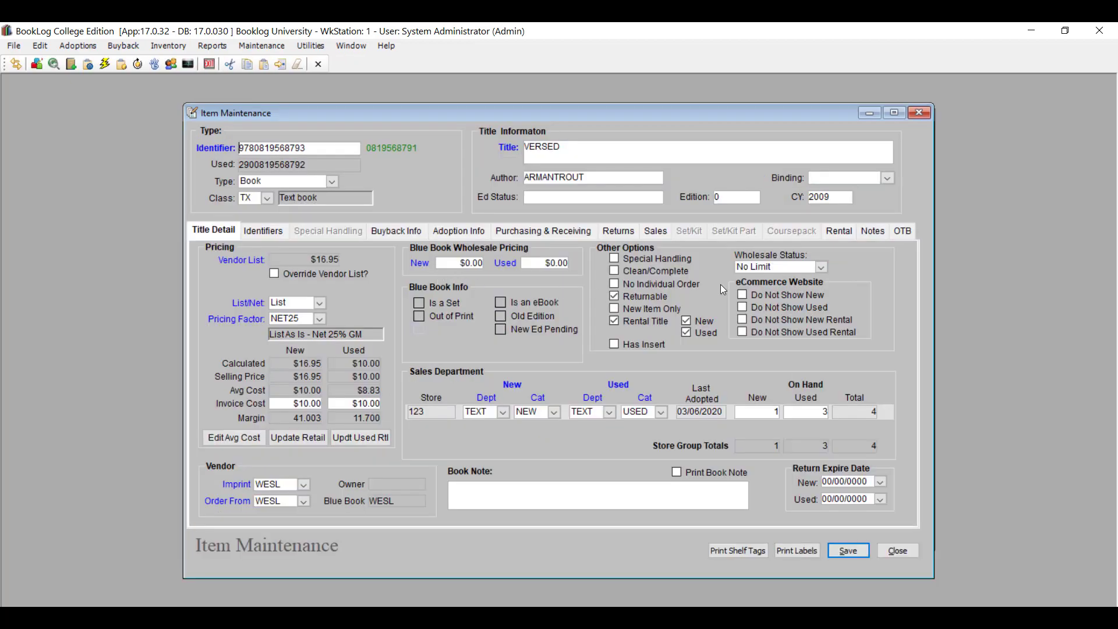
Calculate the open-to-buy figures for VERSED at the MAIN campus for the SUMMER - 2020 term and close the item.
click(909, 233)
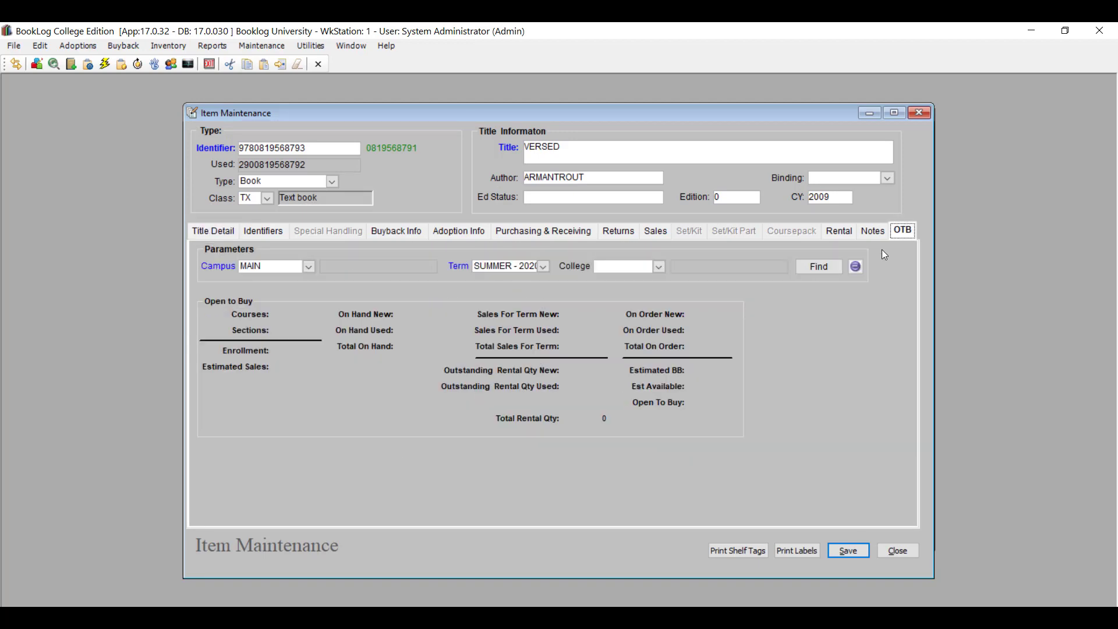
click(543, 267)
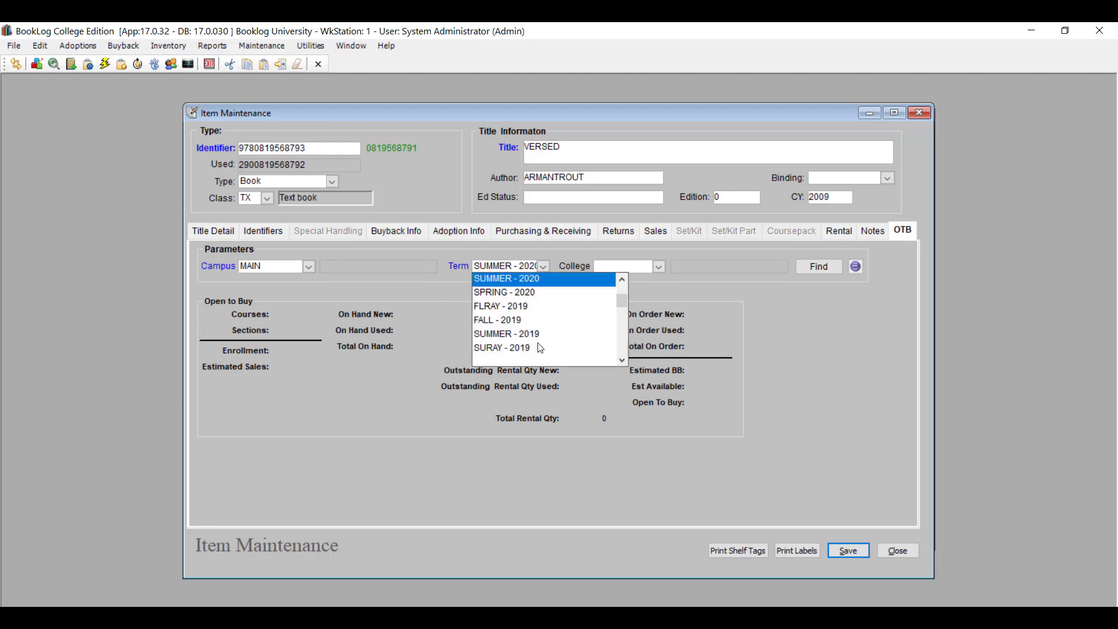
click(542, 293)
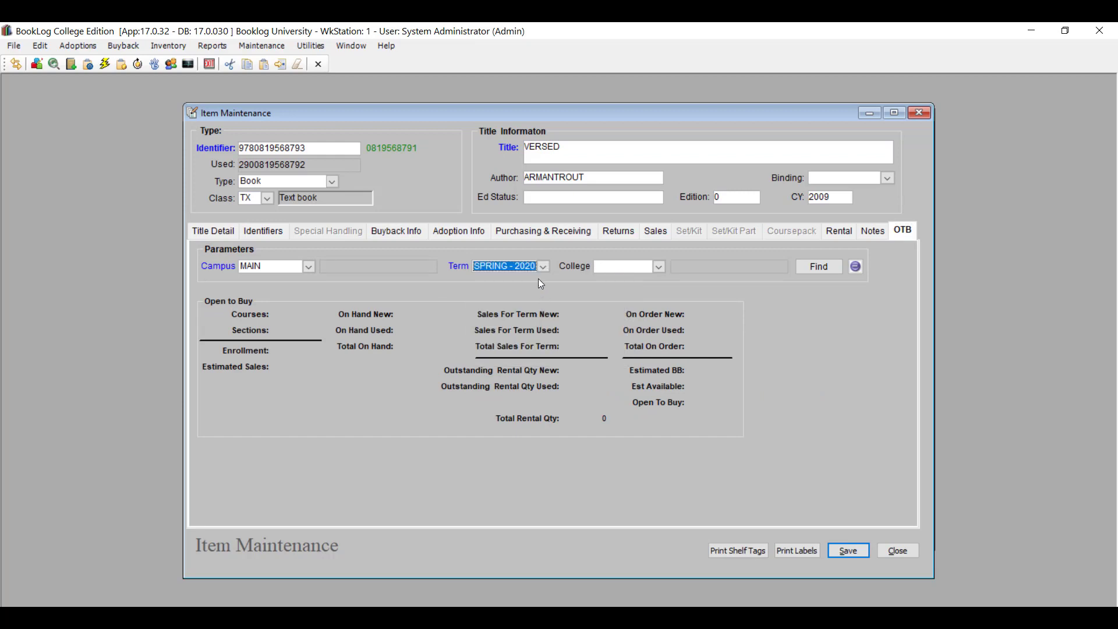
click(543, 267)
click(536, 279)
click(806, 268)
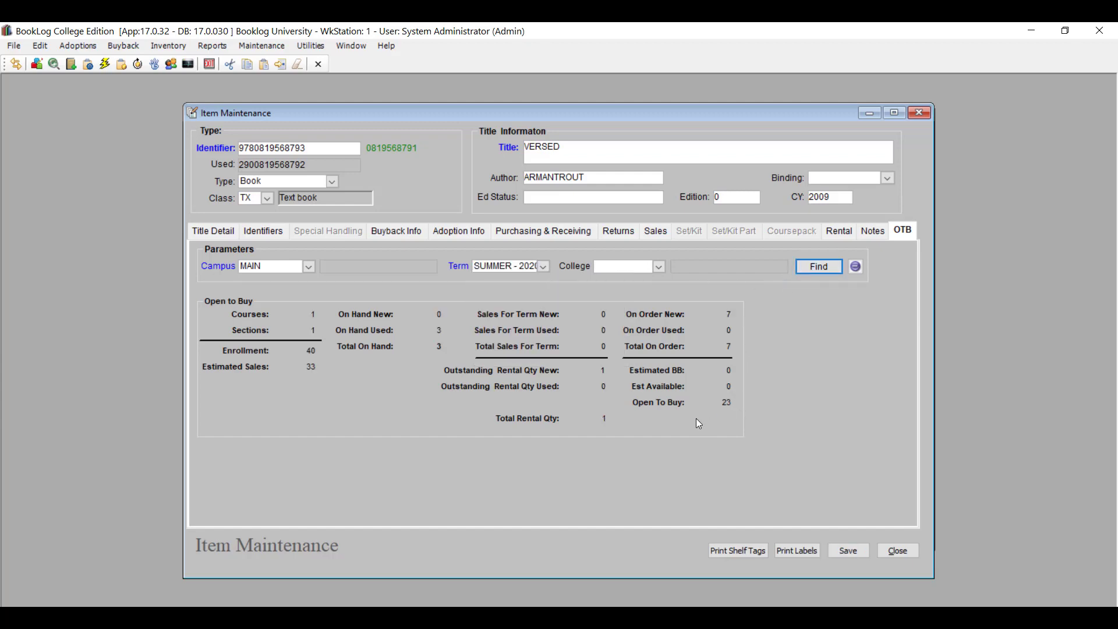
key(Escape)
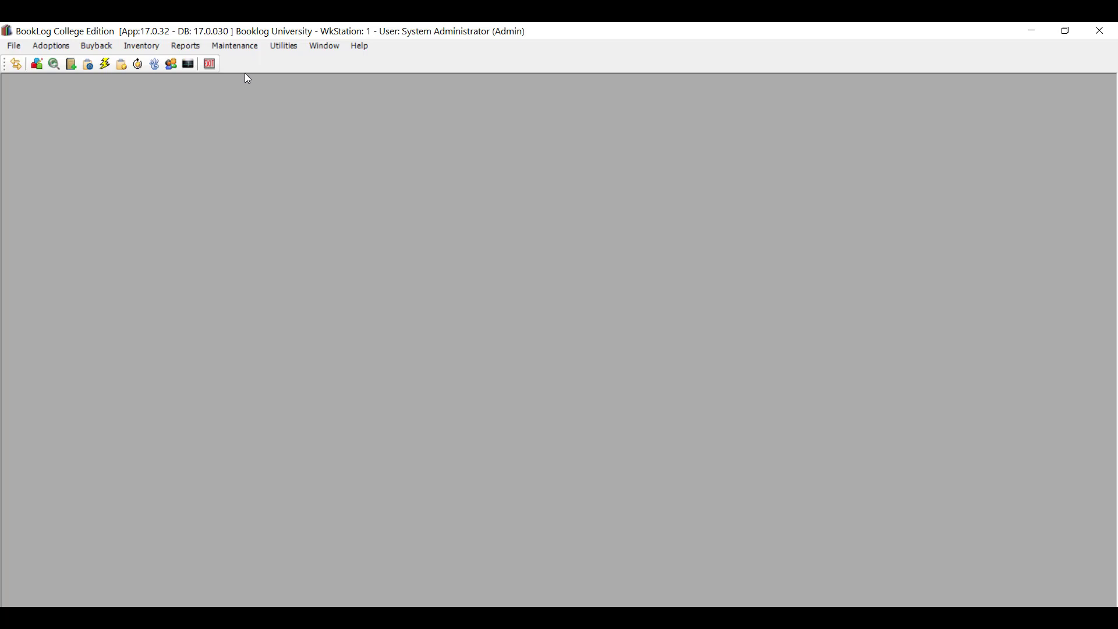
Open the Academic Terms maintenance.
click(255, 46)
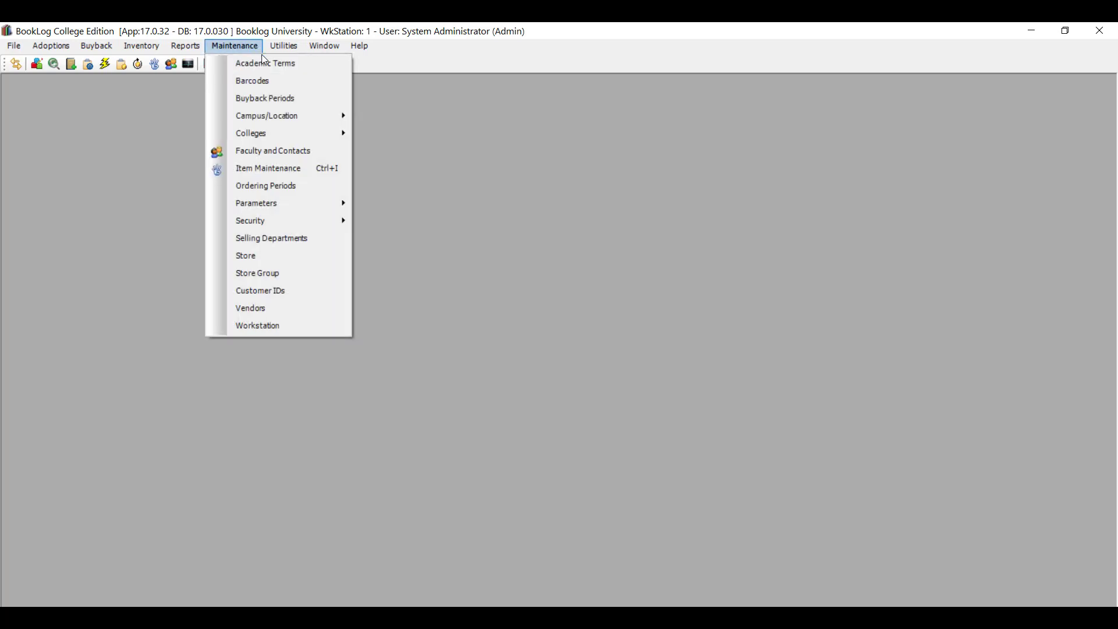
drag(296, 63, 299, 69)
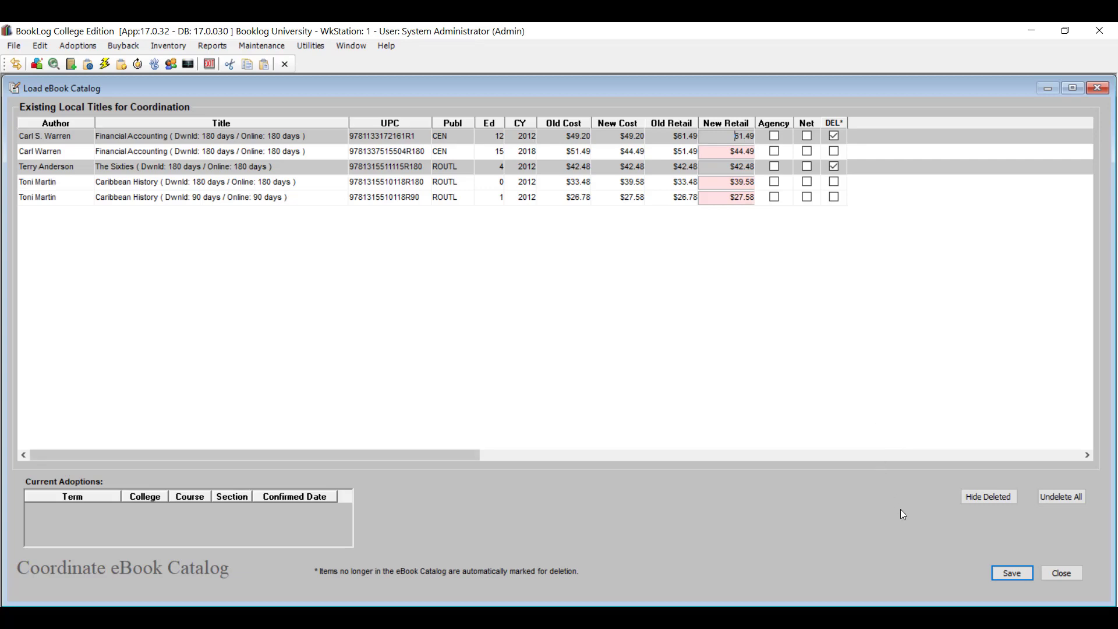
Save the eBook catalog coordination and generate its deletions report for current/future terms only, leaving the date range blank.
click(1015, 502)
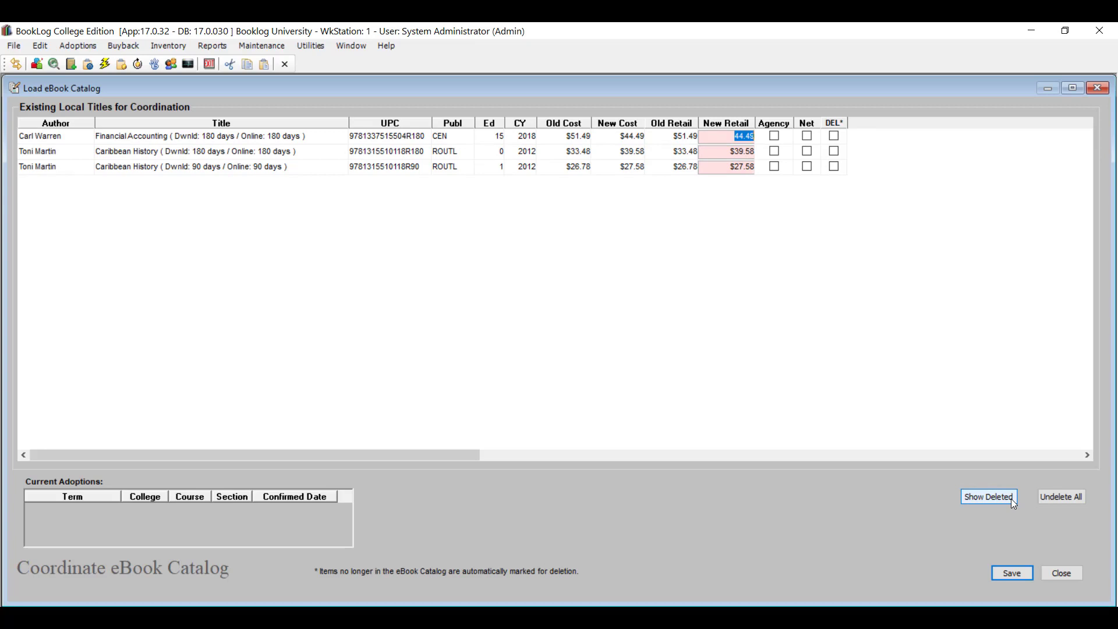
click(1019, 572)
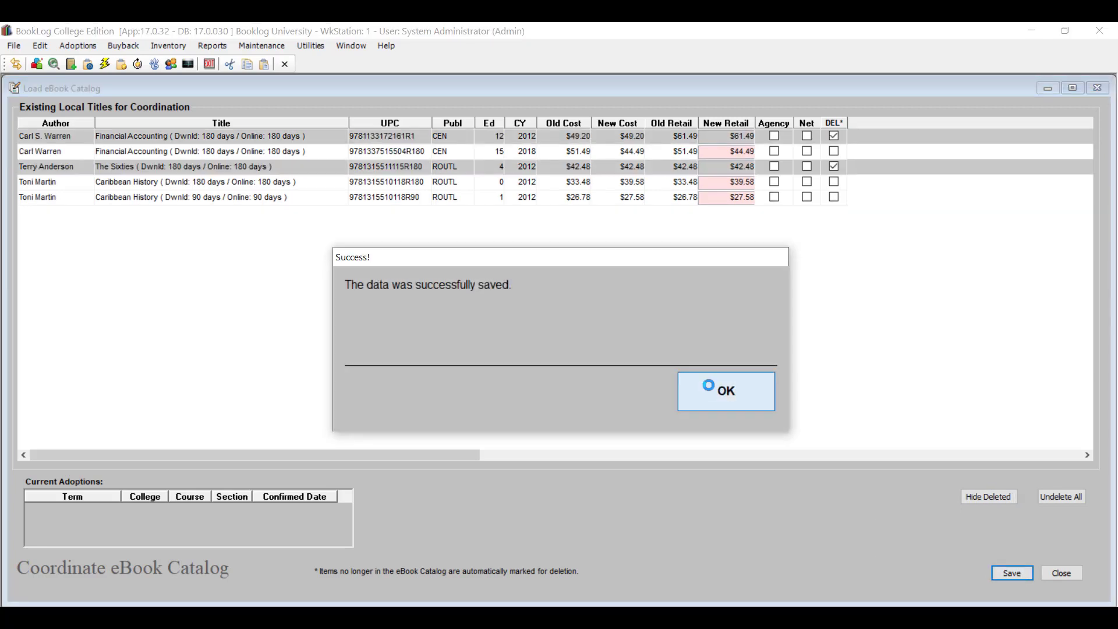
click(708, 387)
click(598, 376)
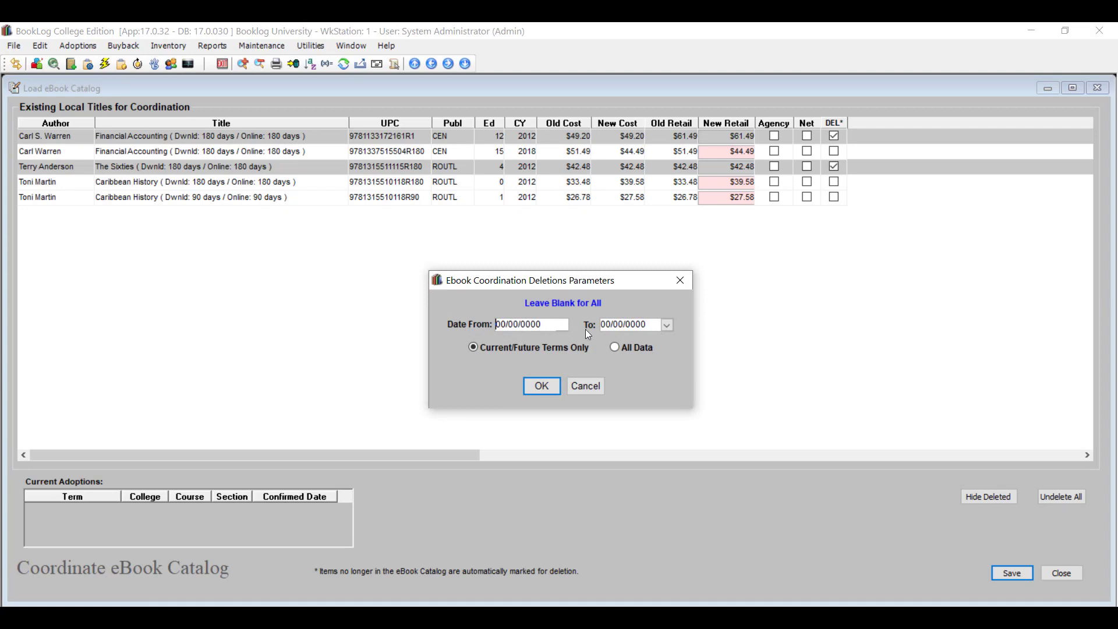
click(550, 394)
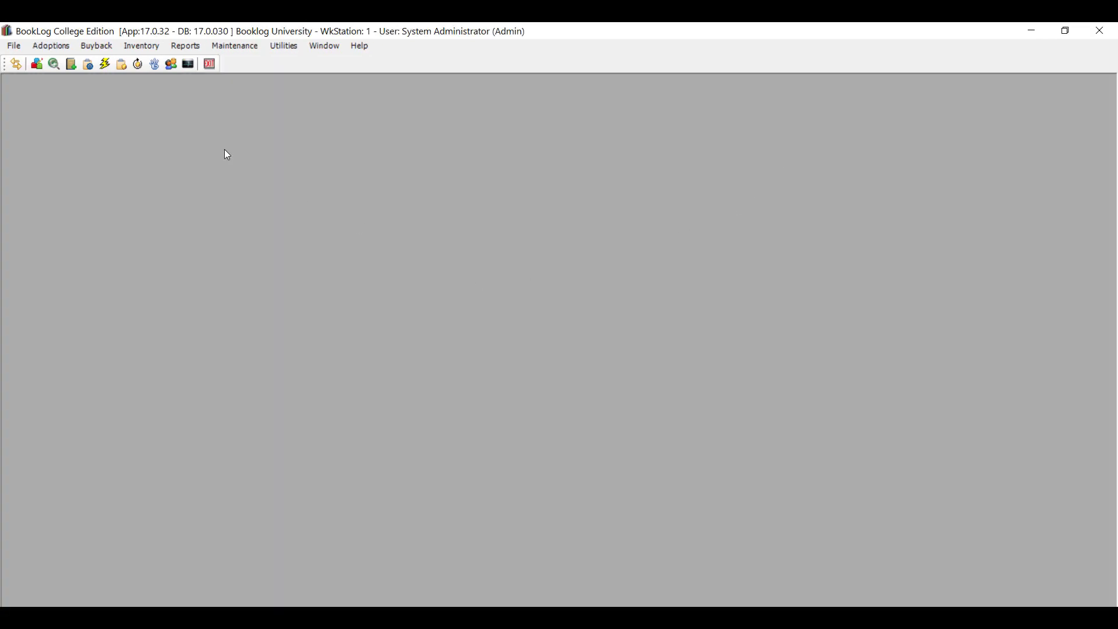
Open Enrollments and Estimated Sales for course adoptions.
click(61, 45)
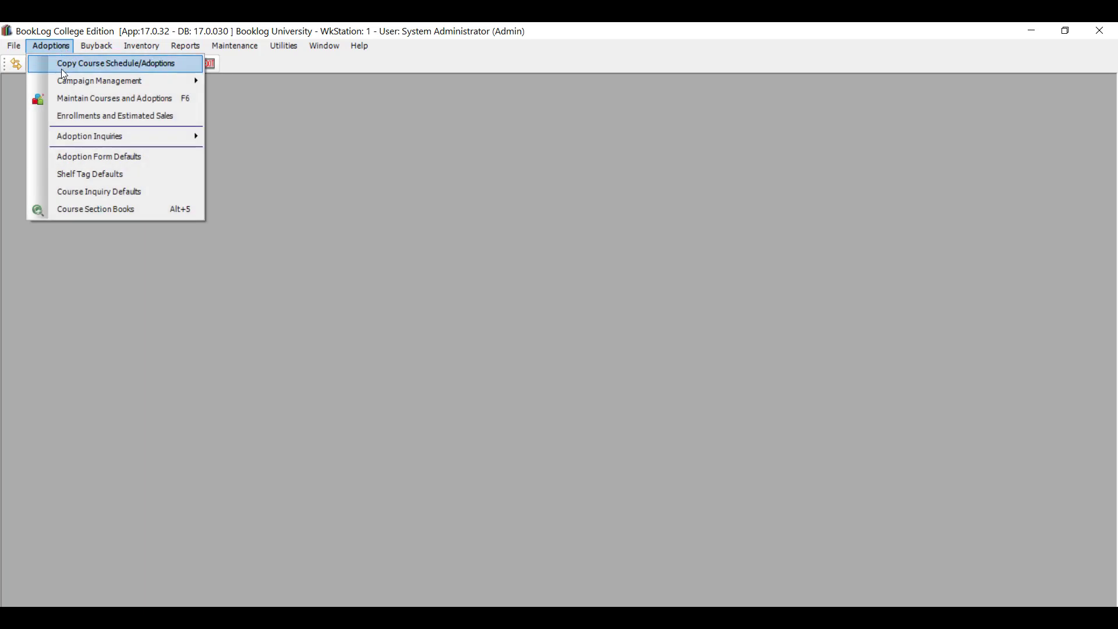
click(103, 115)
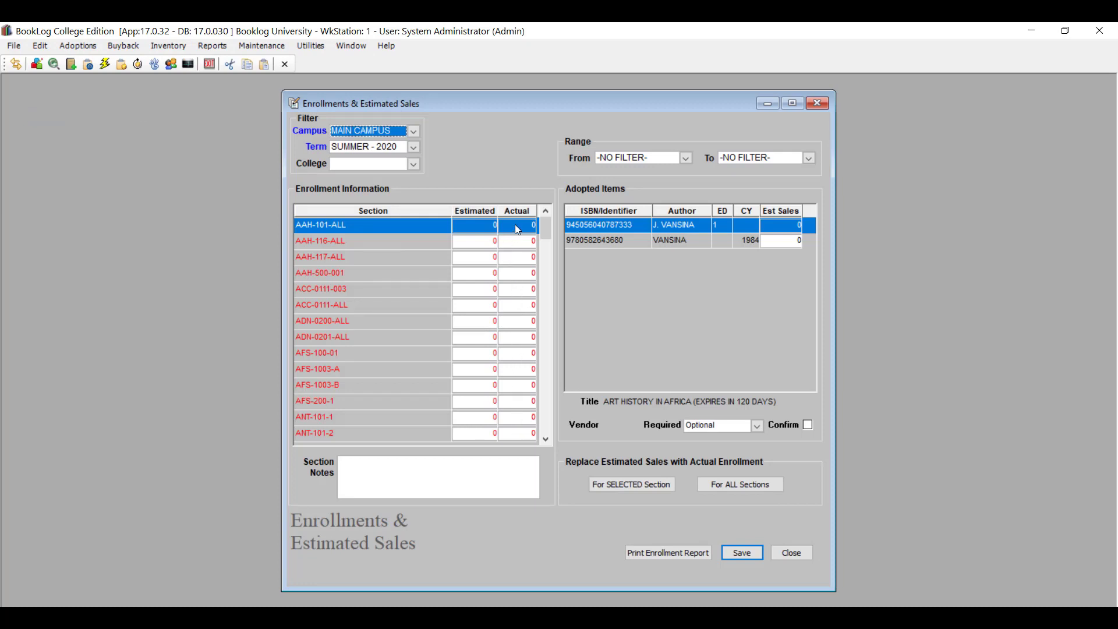
Close the enrollments window and open section ALL of World Art History 101 under AAH in Maintain Courses & Adoptions.
click(802, 553)
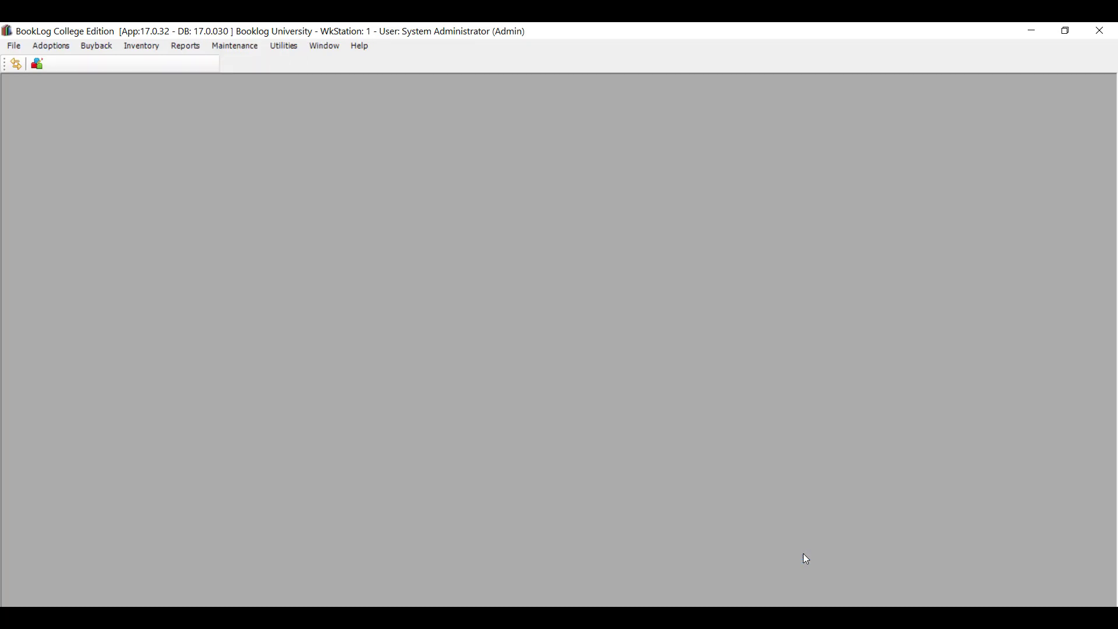
click(37, 63)
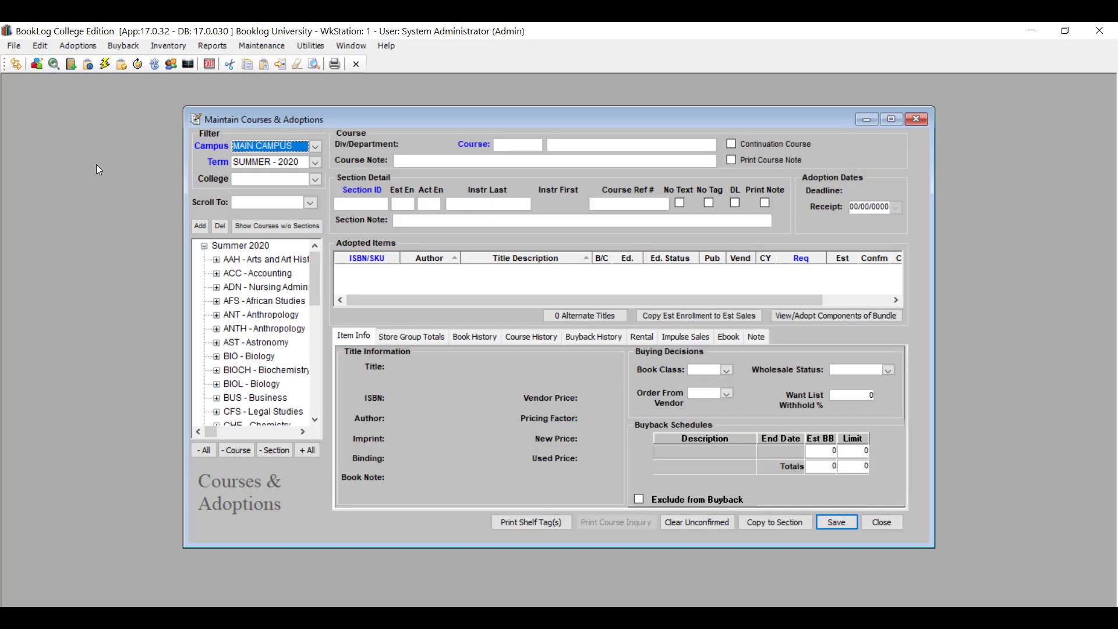
click(216, 260)
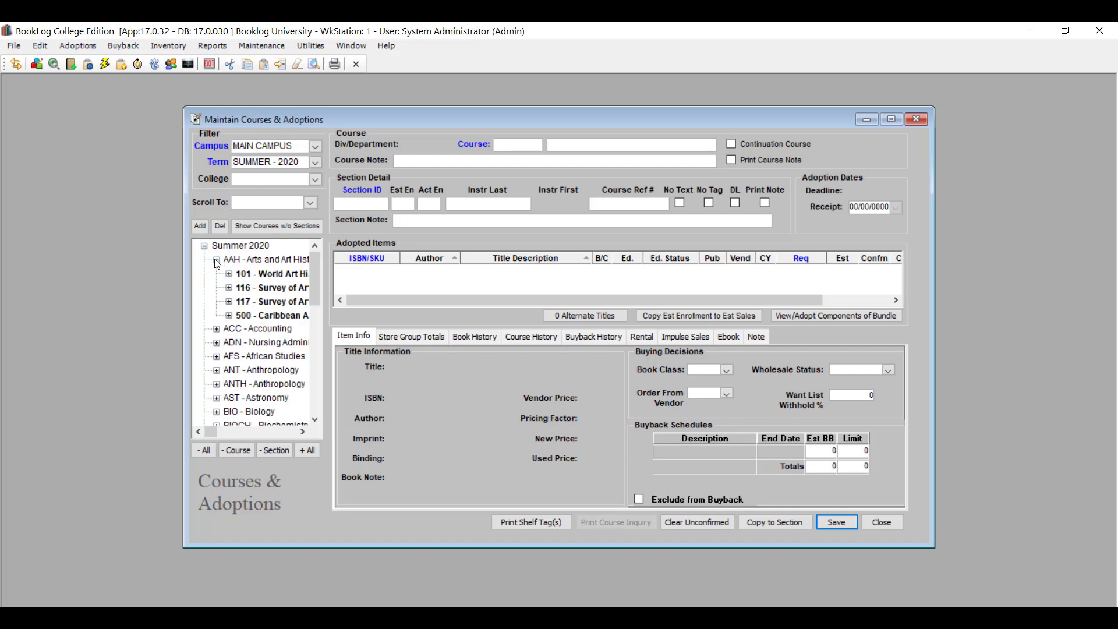
click(243, 277)
click(229, 274)
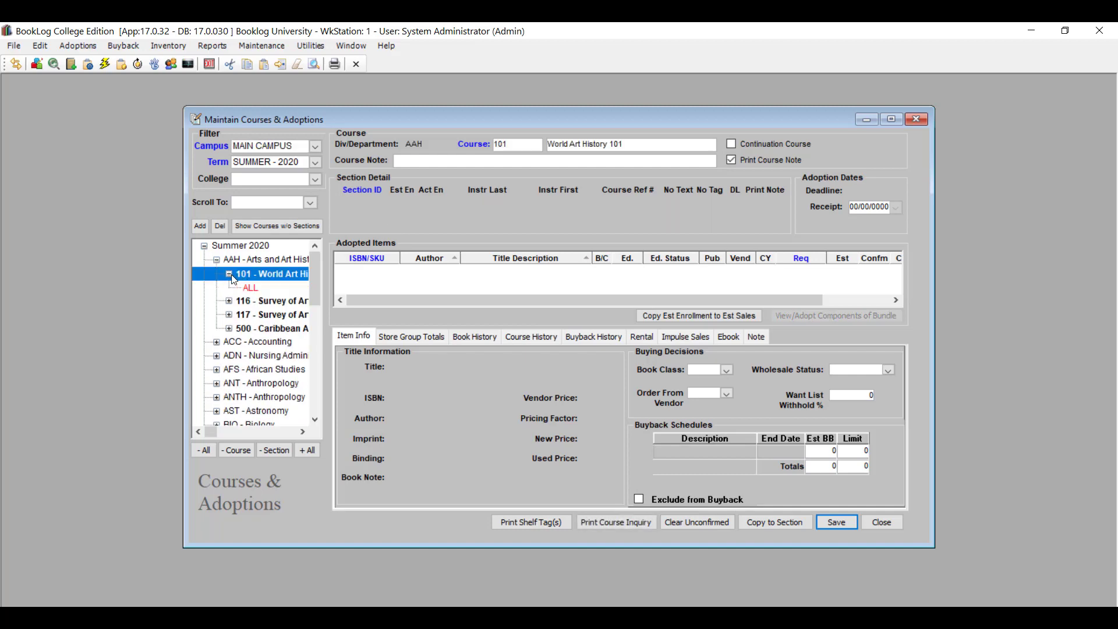
click(245, 287)
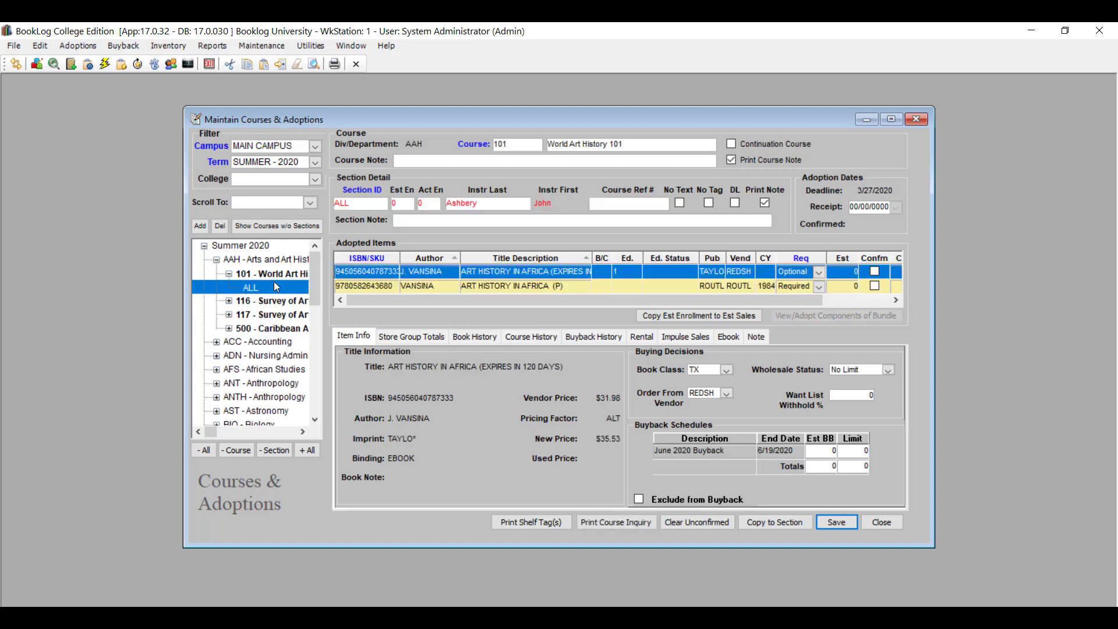
View the book history and course history for the section's selected Art History in Africa adoption.
click(436, 207)
click(472, 337)
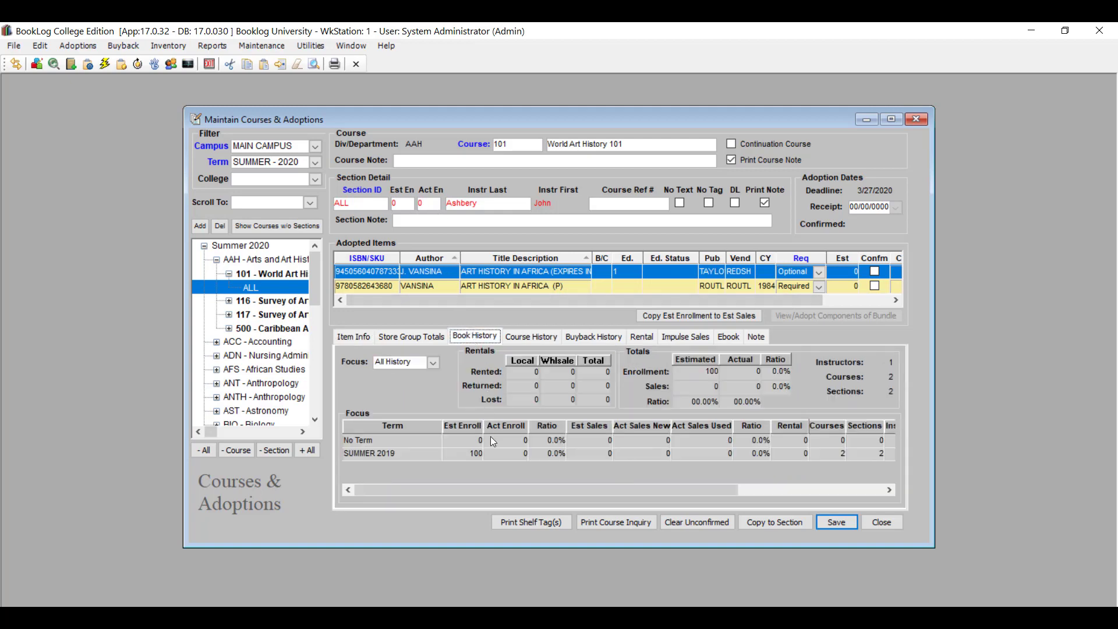
click(543, 336)
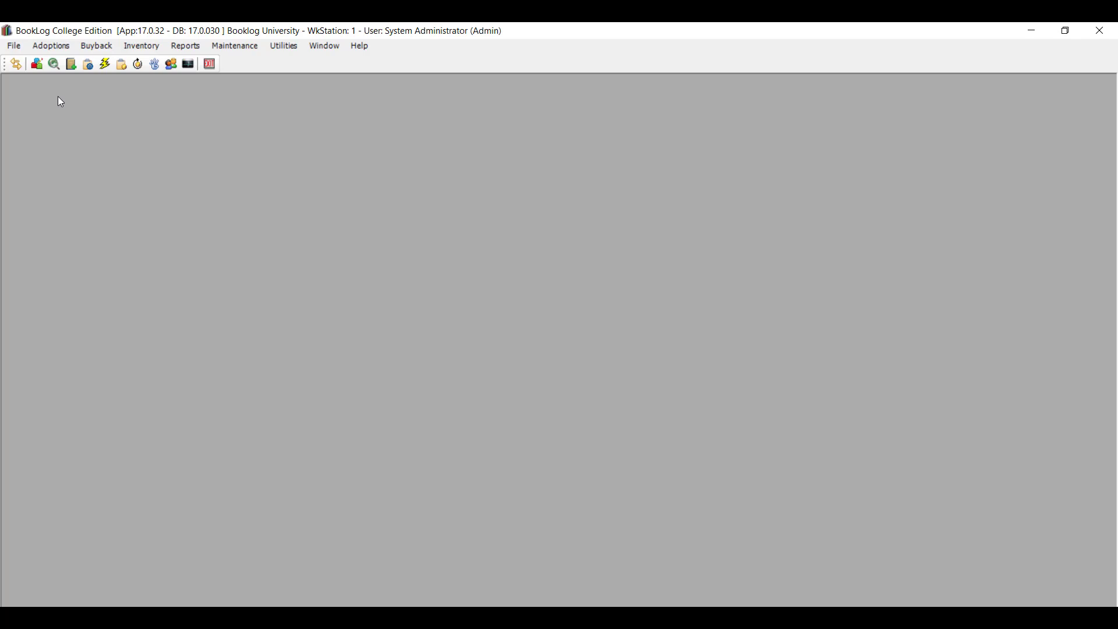
Insert the title_summary_noprice field above the return instructions in the Adoption Request Instructor campaign template, save it and close the template list.
click(63, 49)
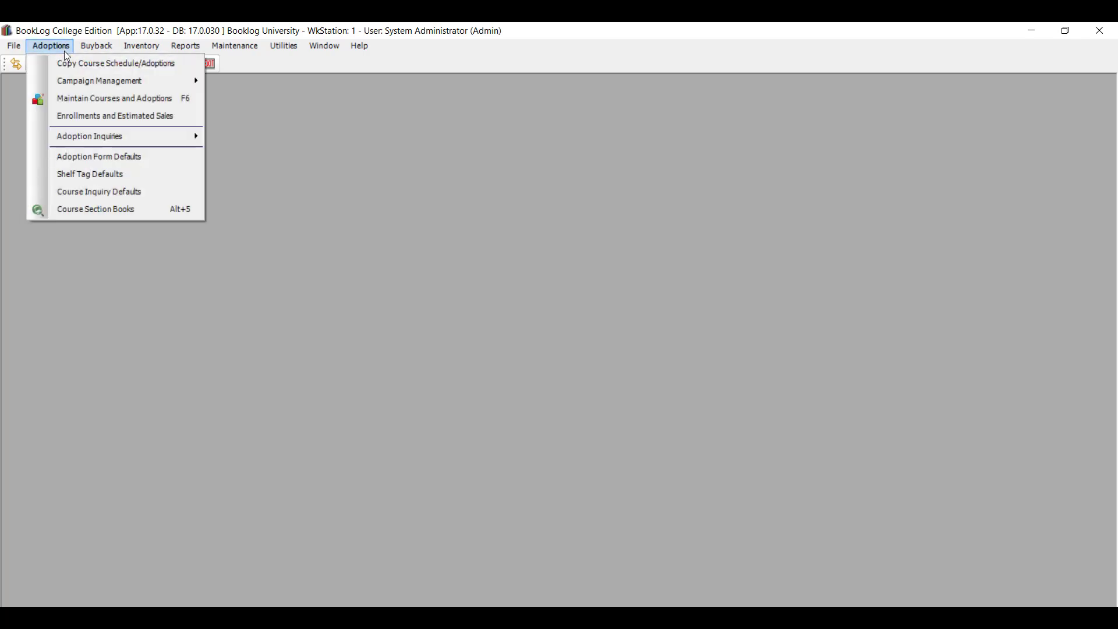
mouse_move(173, 80)
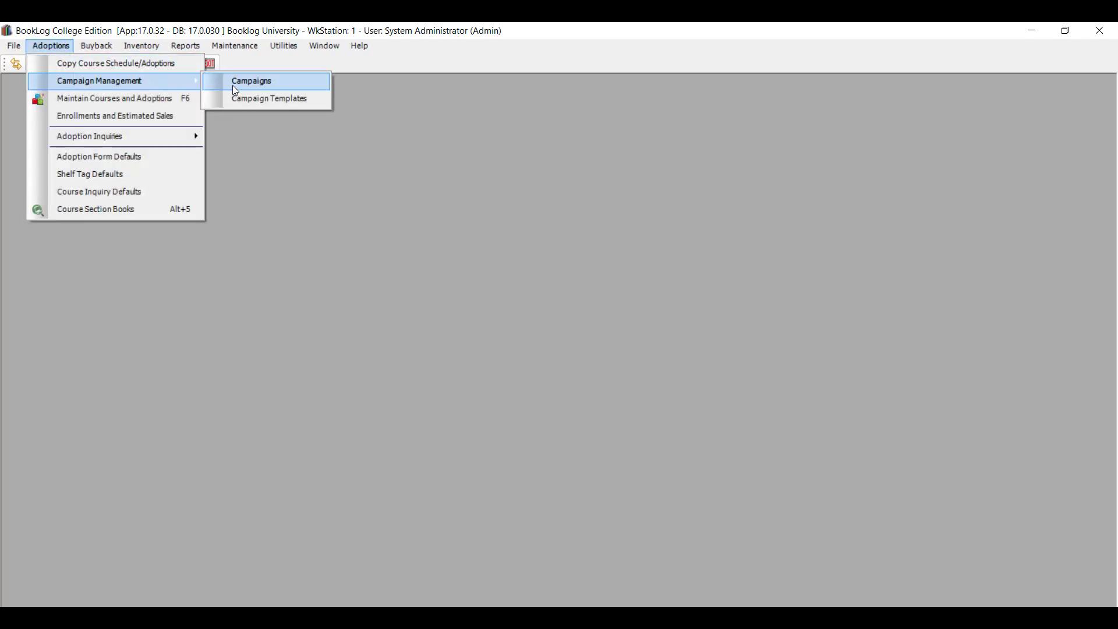
click(273, 100)
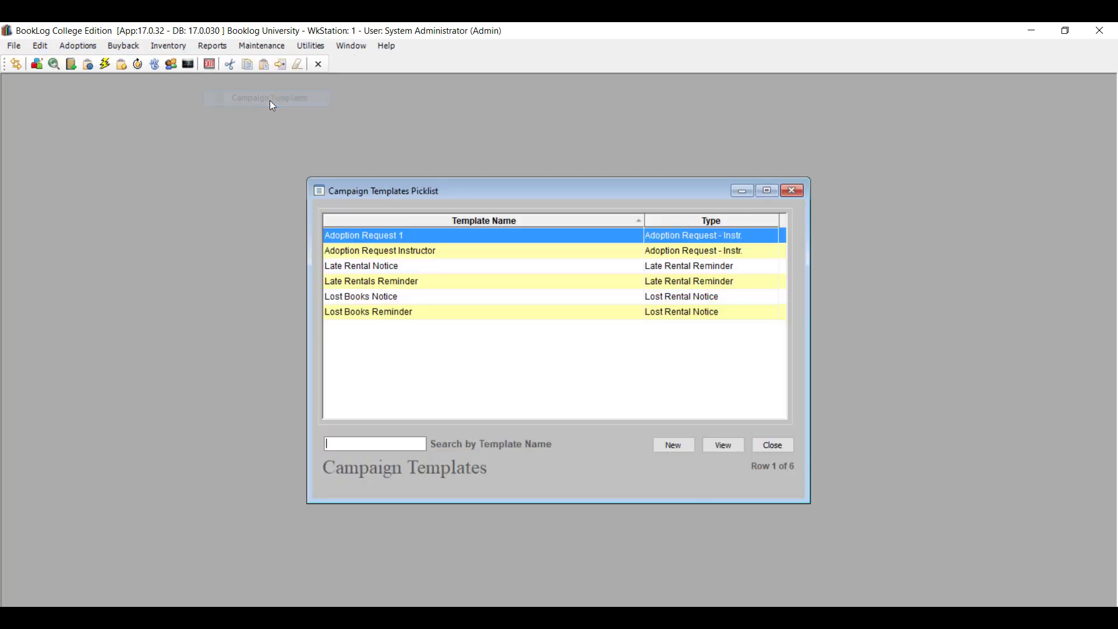
double_click(483, 250)
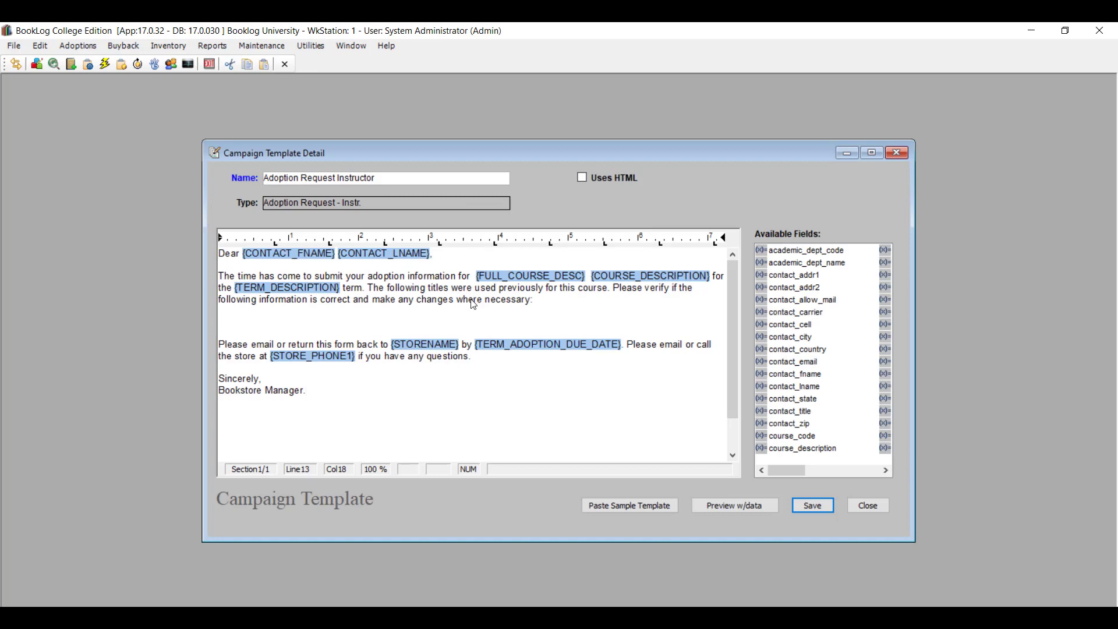
click(459, 322)
drag(805, 471, 842, 470)
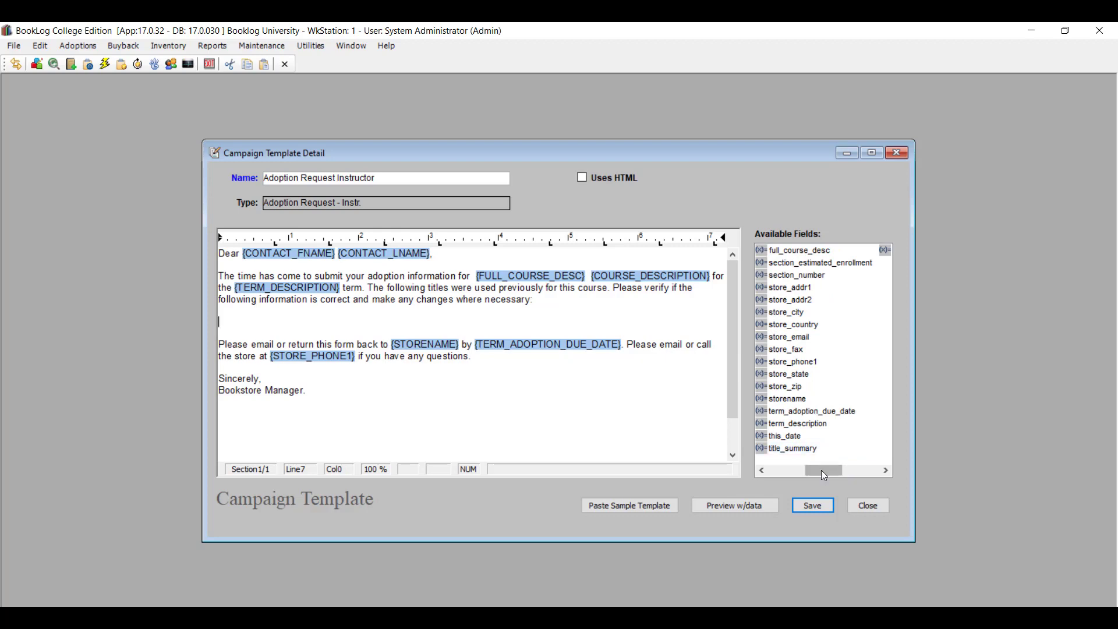
drag(821, 470, 863, 474)
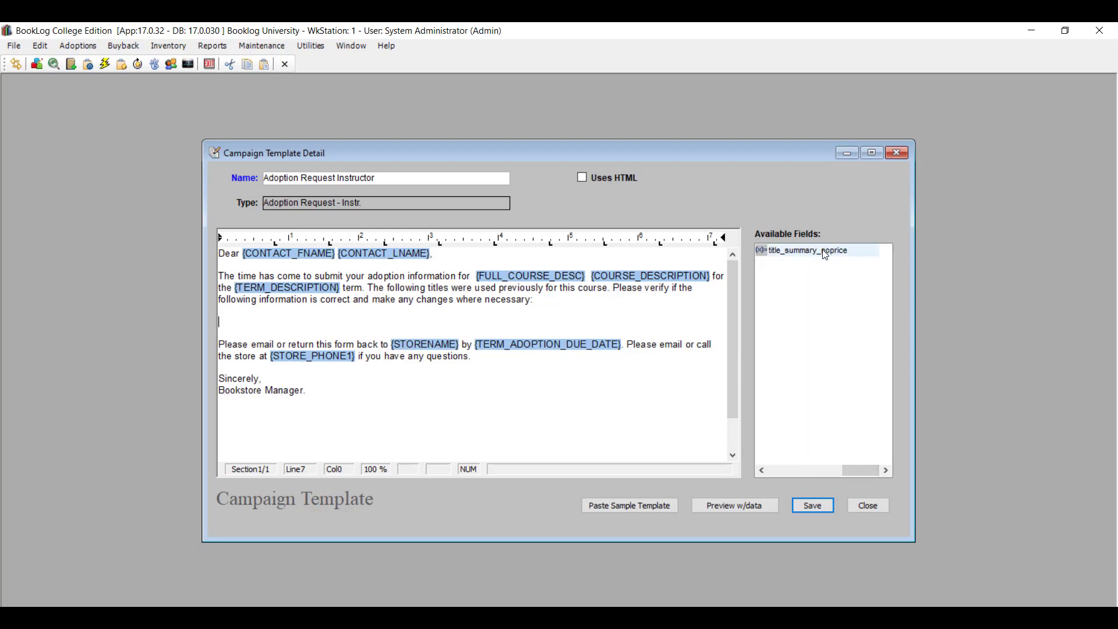
drag(826, 255, 493, 330)
click(826, 505)
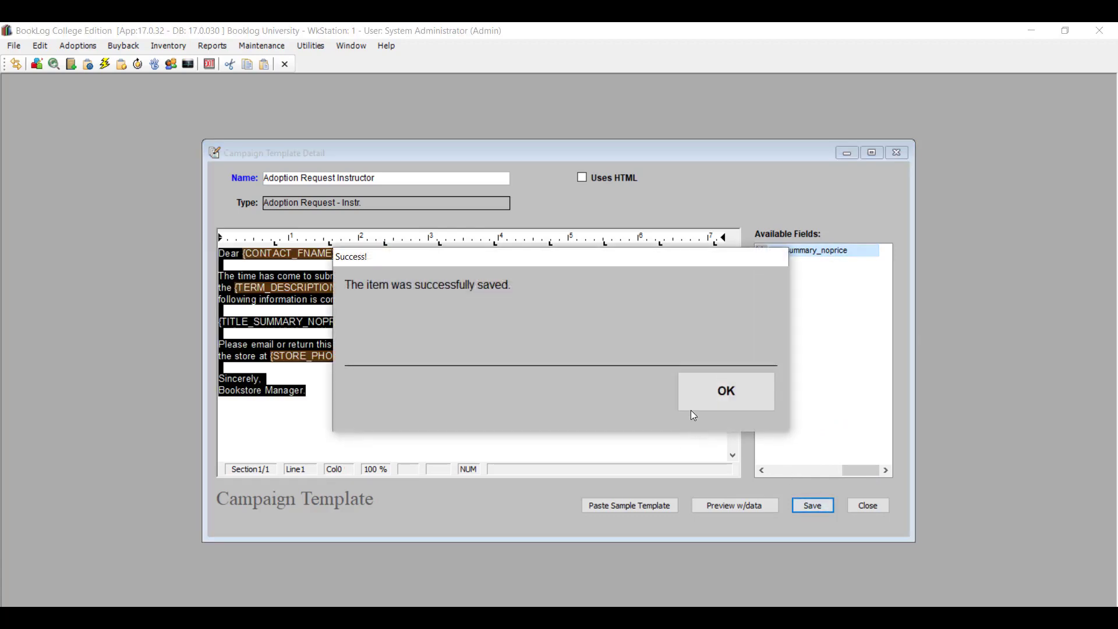
key(Return)
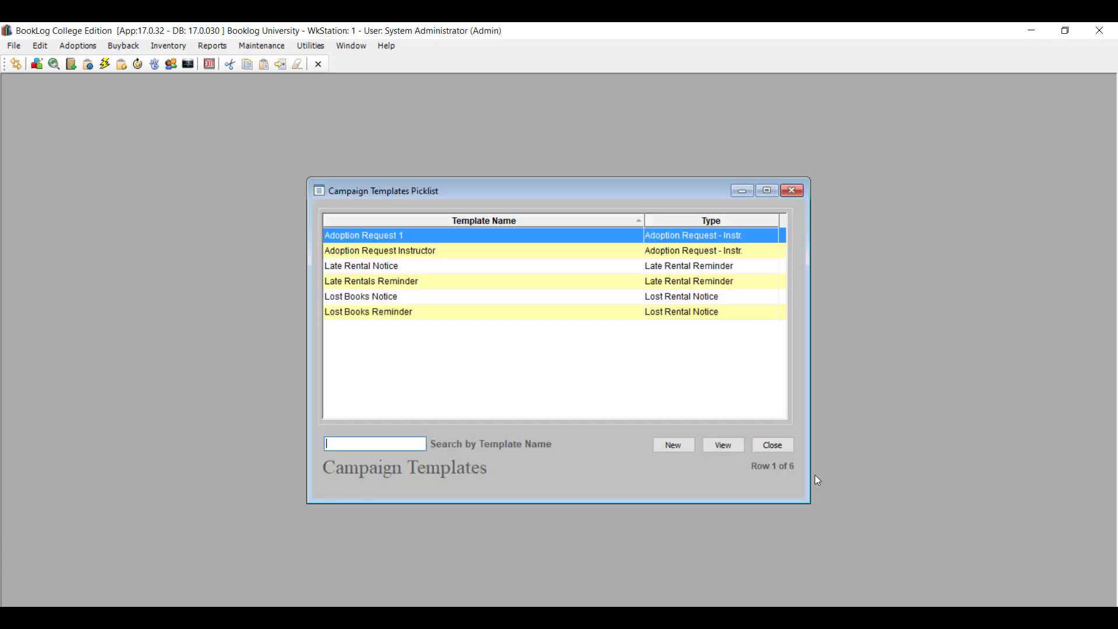
click(773, 444)
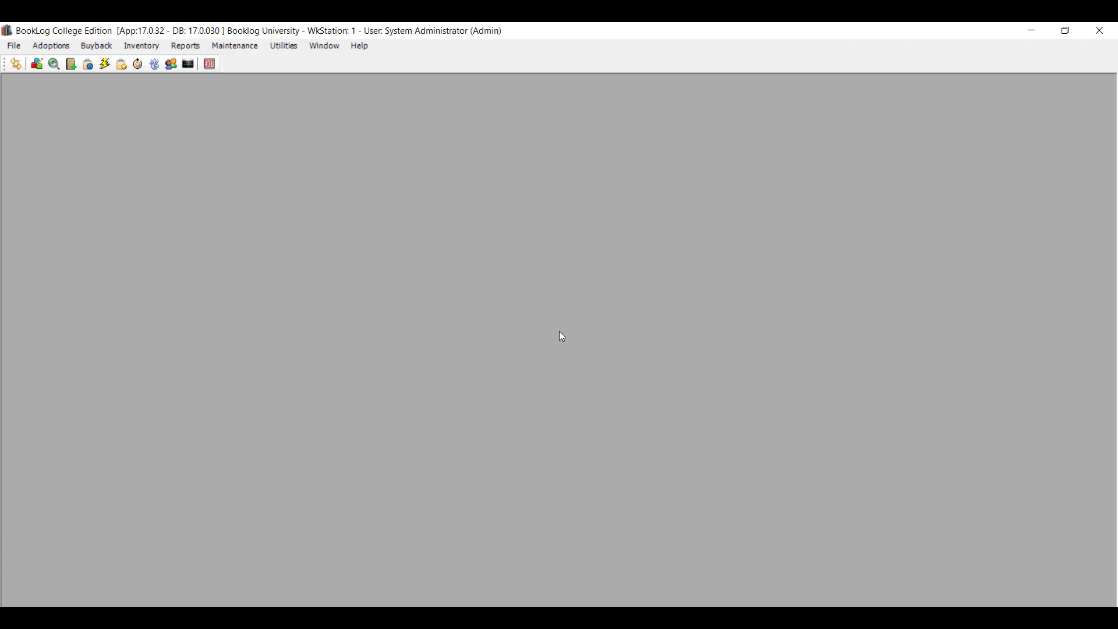
Open the Adoption Requests Fall 2020 campaign and enable No Title Price in its segment parameters.
click(53, 46)
mouse_move(71, 81)
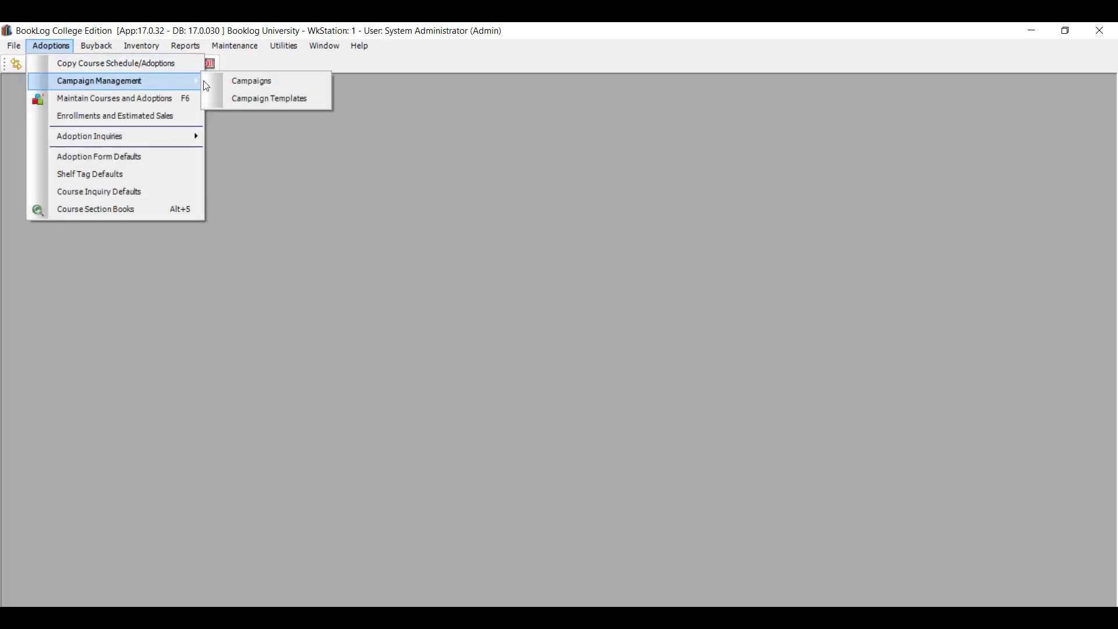
click(250, 81)
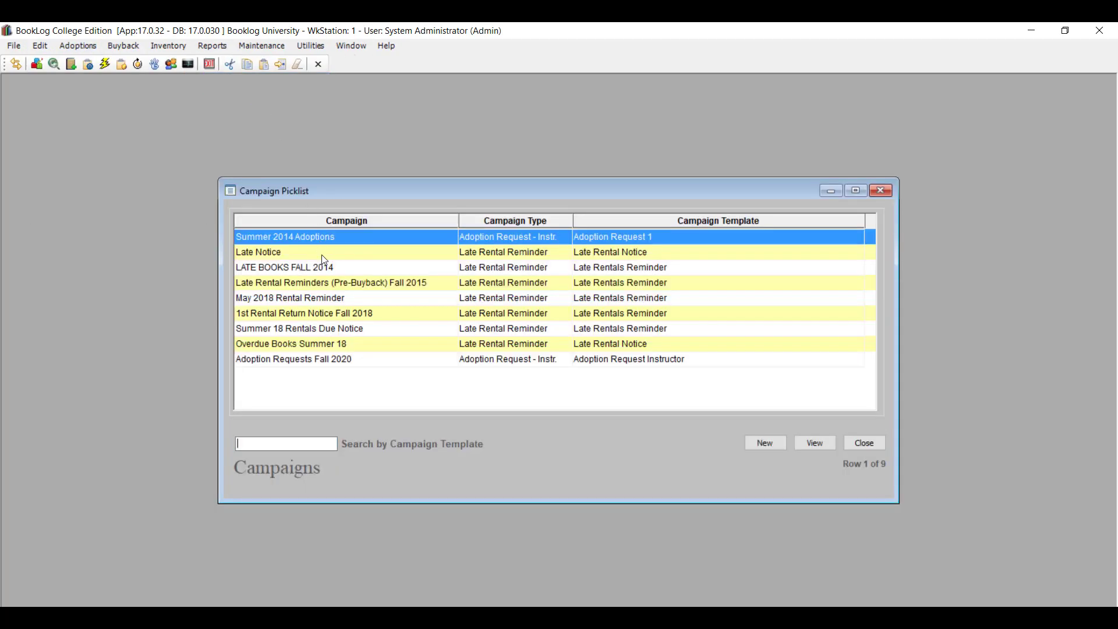
double_click(357, 359)
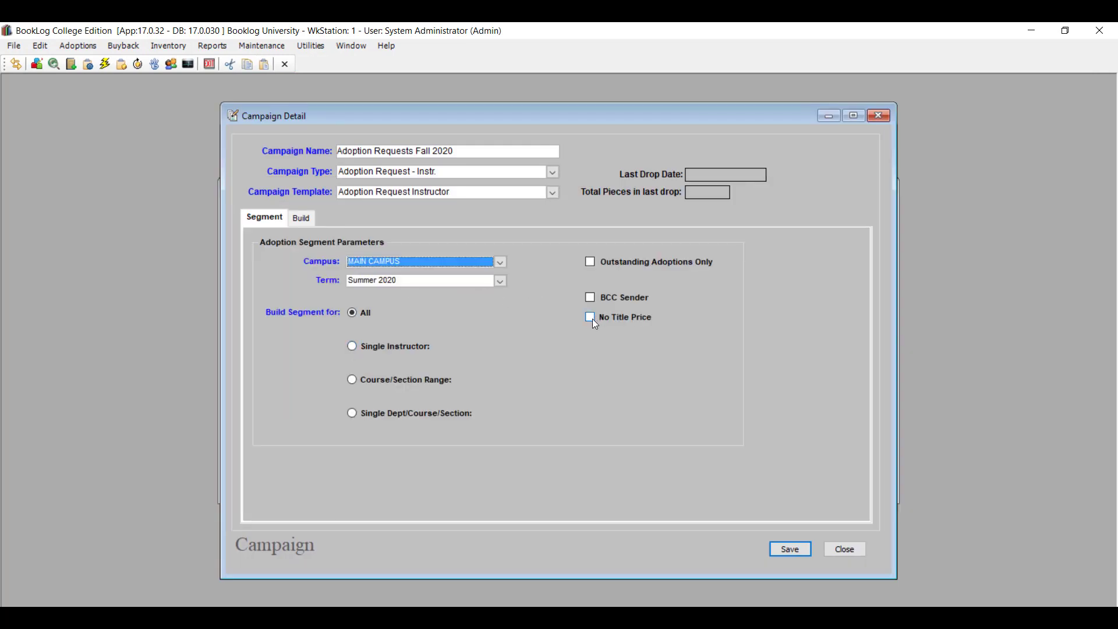
click(591, 317)
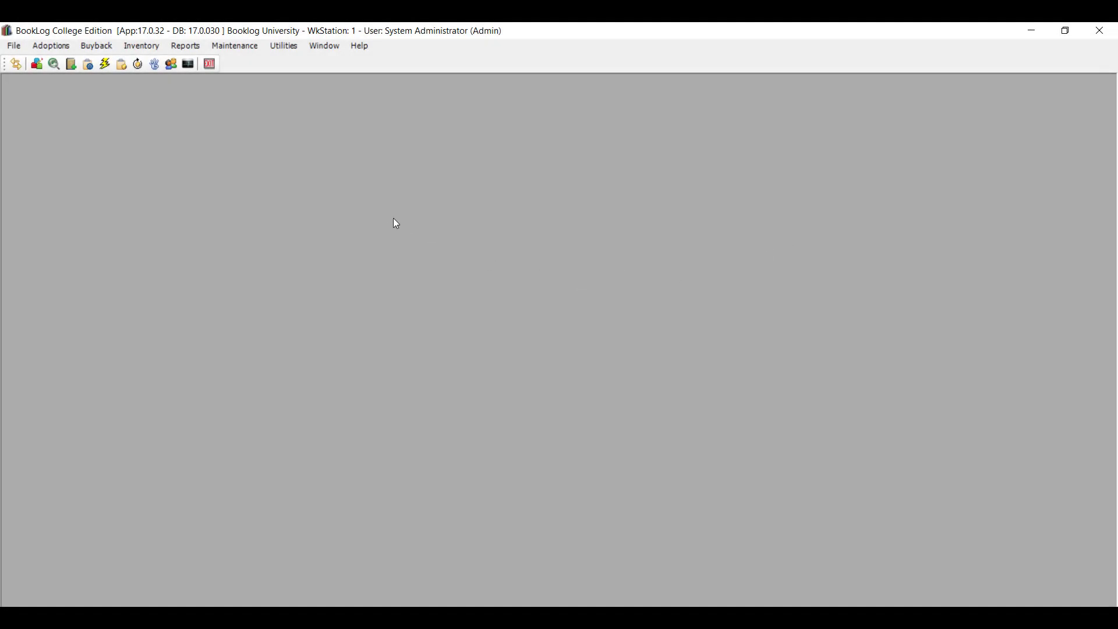
Search Item Maintenance for titles beginning with "granite p" and open the GRANITE PAIL (2ND) record.
click(250, 50)
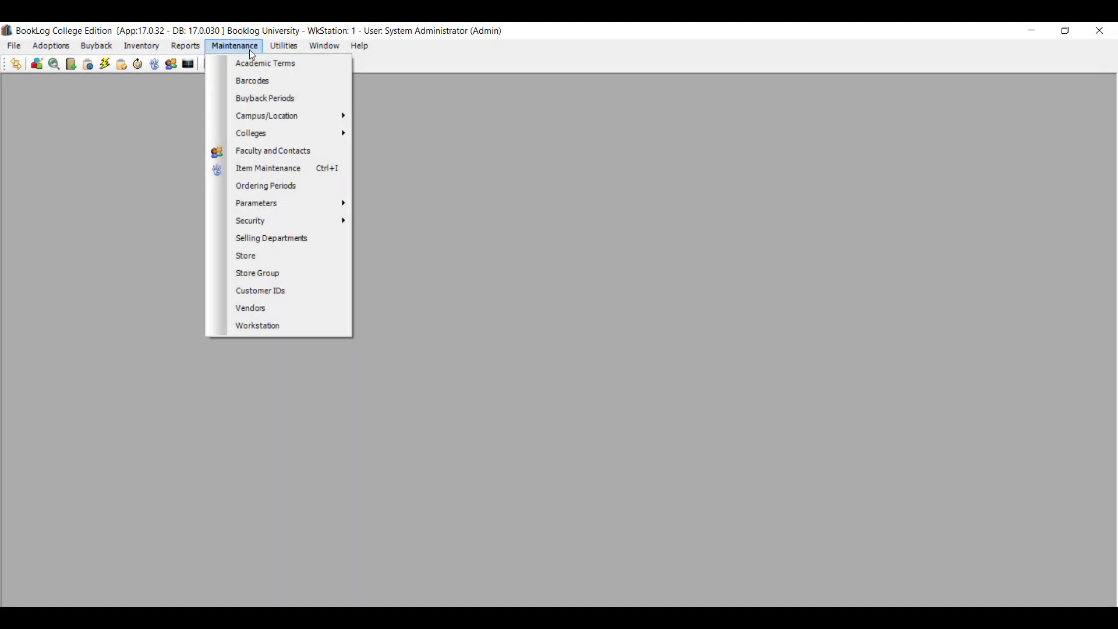
click(301, 168)
click(264, 187)
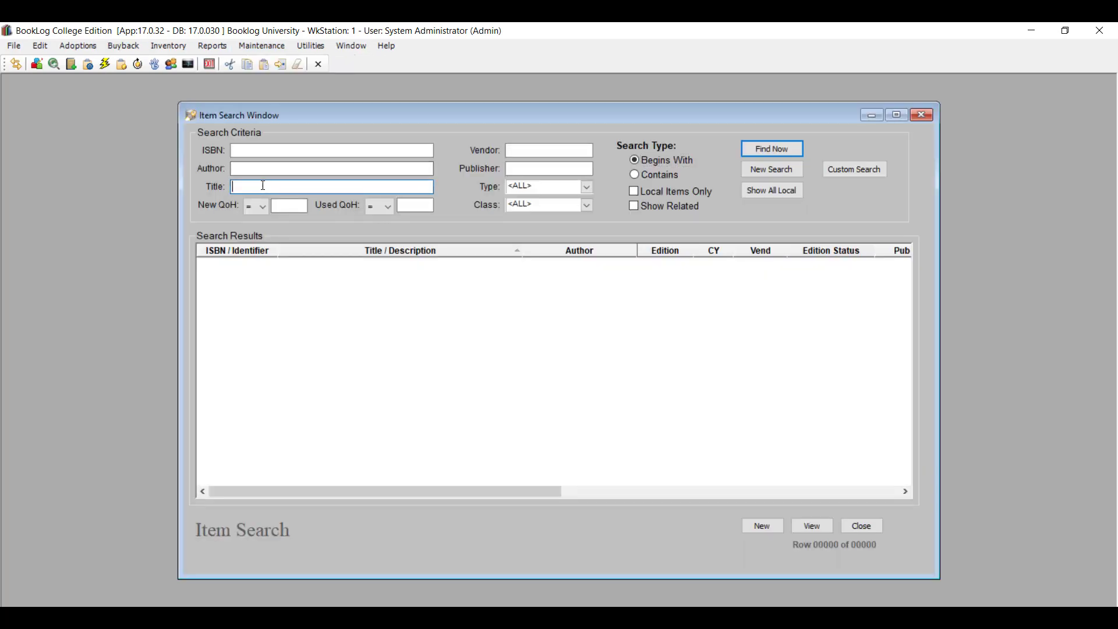
text(granite p)
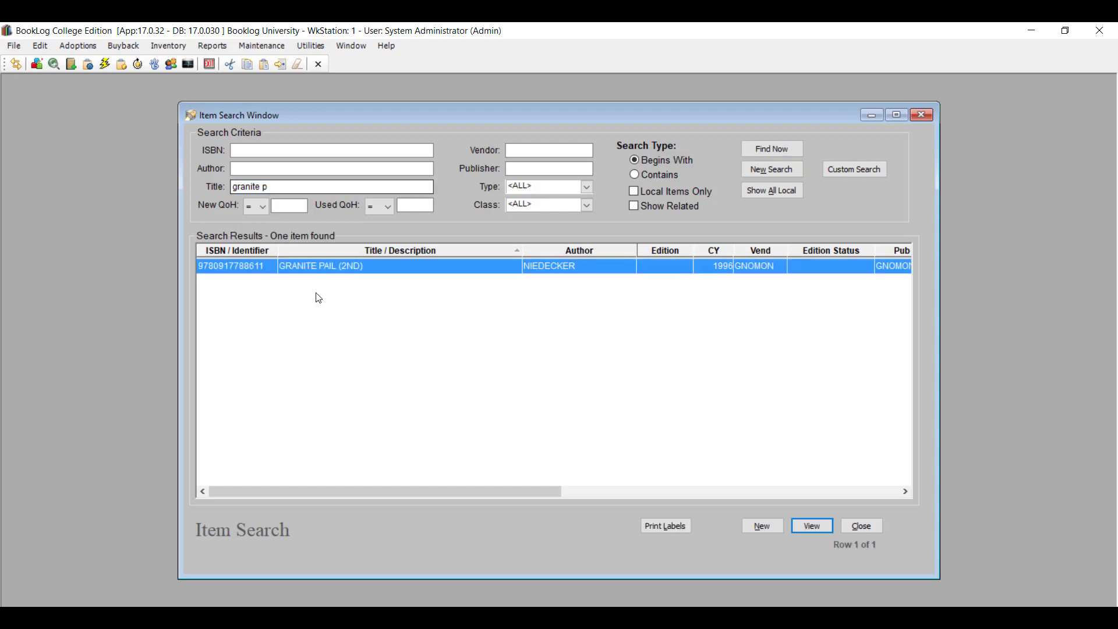
double_click(322, 265)
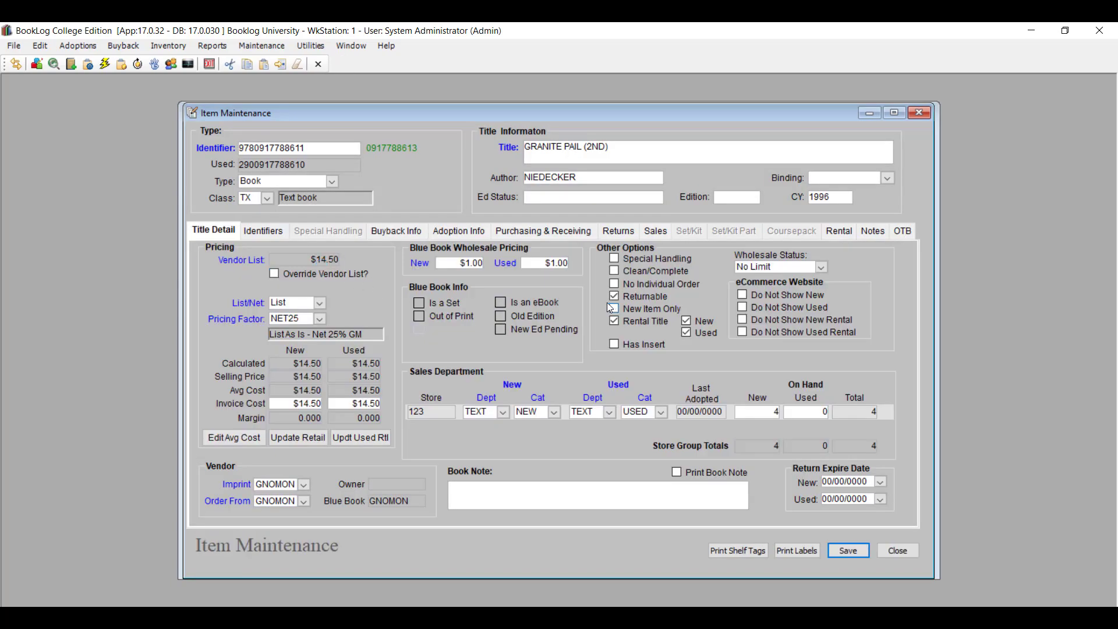
Review the item's rental pricing and rental options, and close the item and the search window.
click(845, 232)
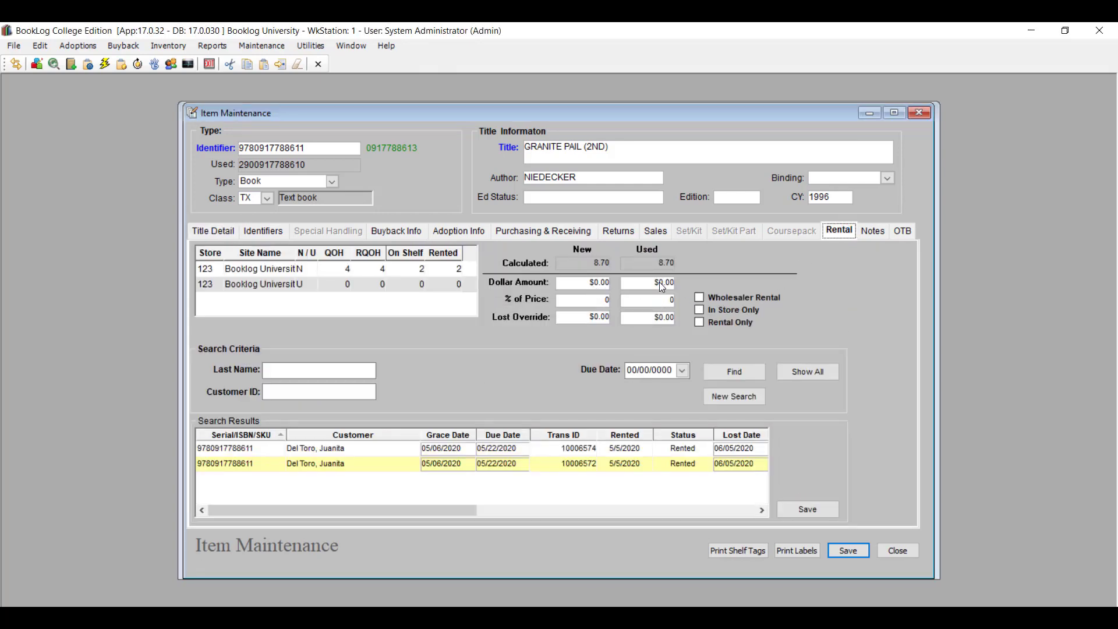
click(897, 550)
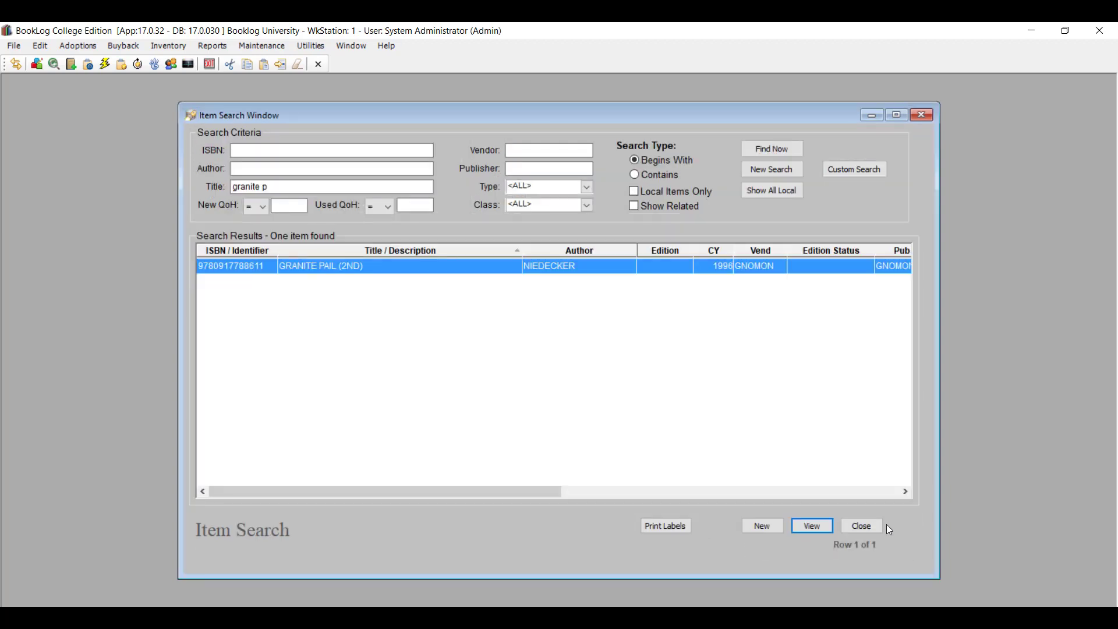
click(865, 523)
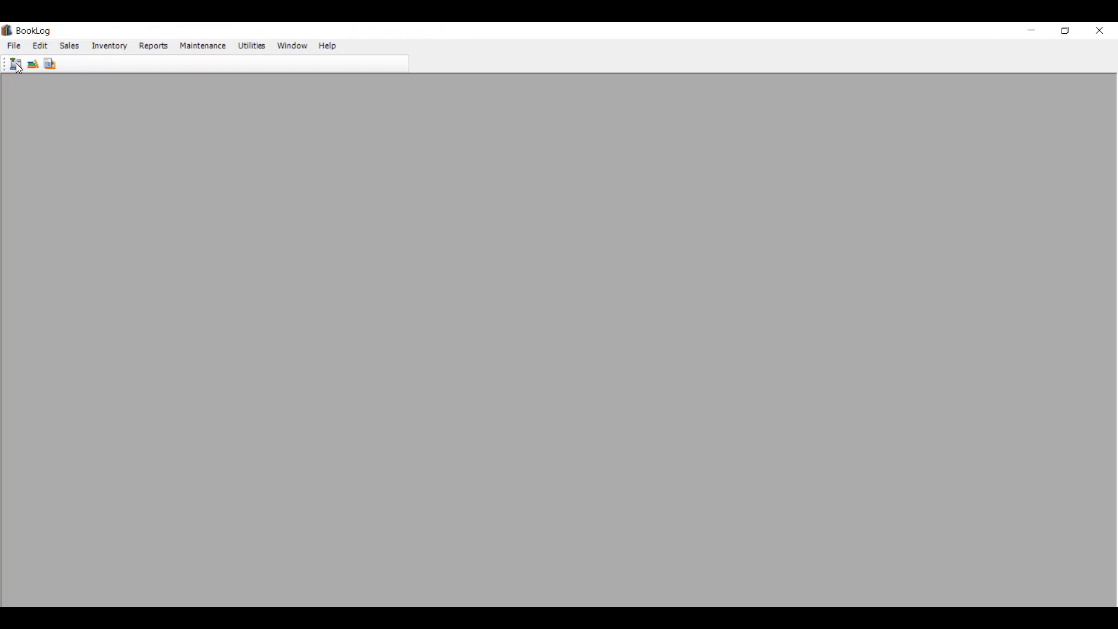
Review the Clear Rental Percent of Price and Clear Rental Dollar Amount Fee options in Global Inventory Changes and cancel without applying them.
click(117, 49)
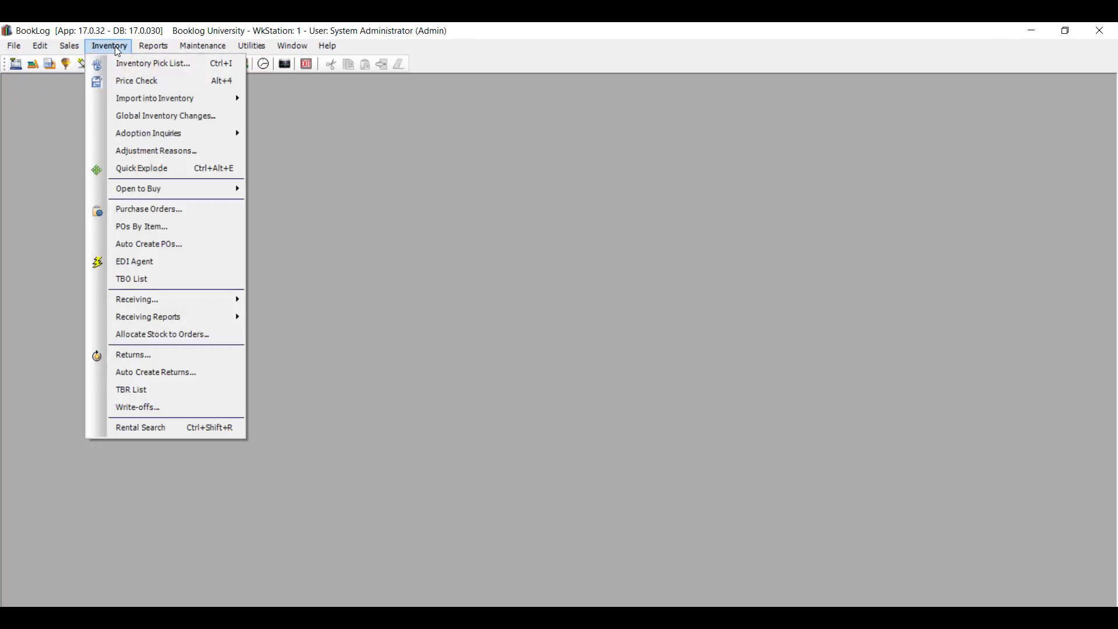
click(150, 117)
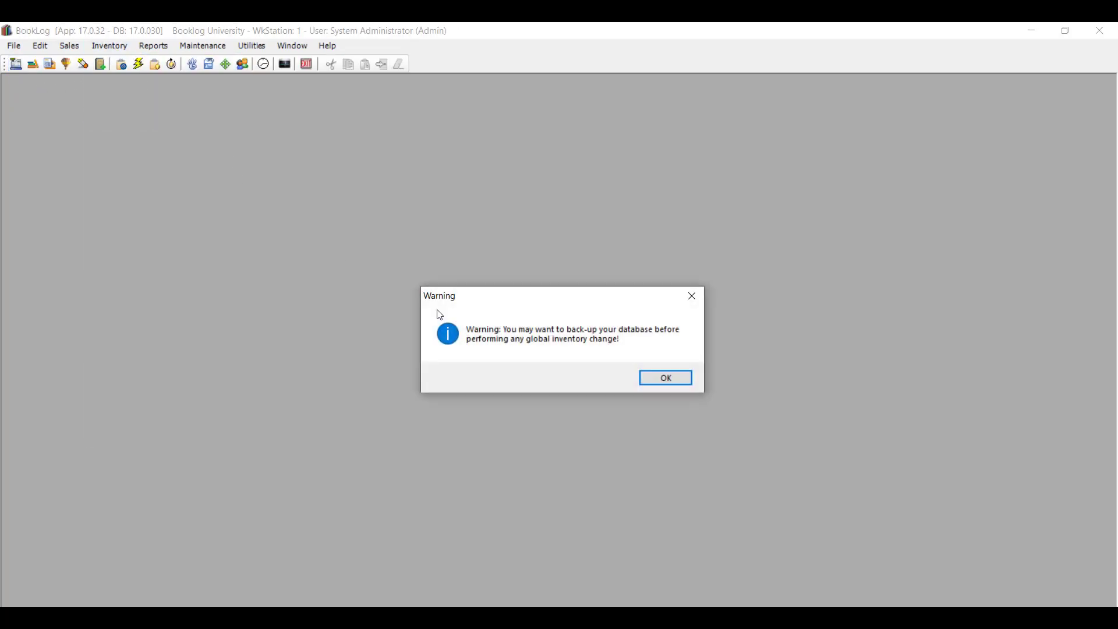
click(653, 376)
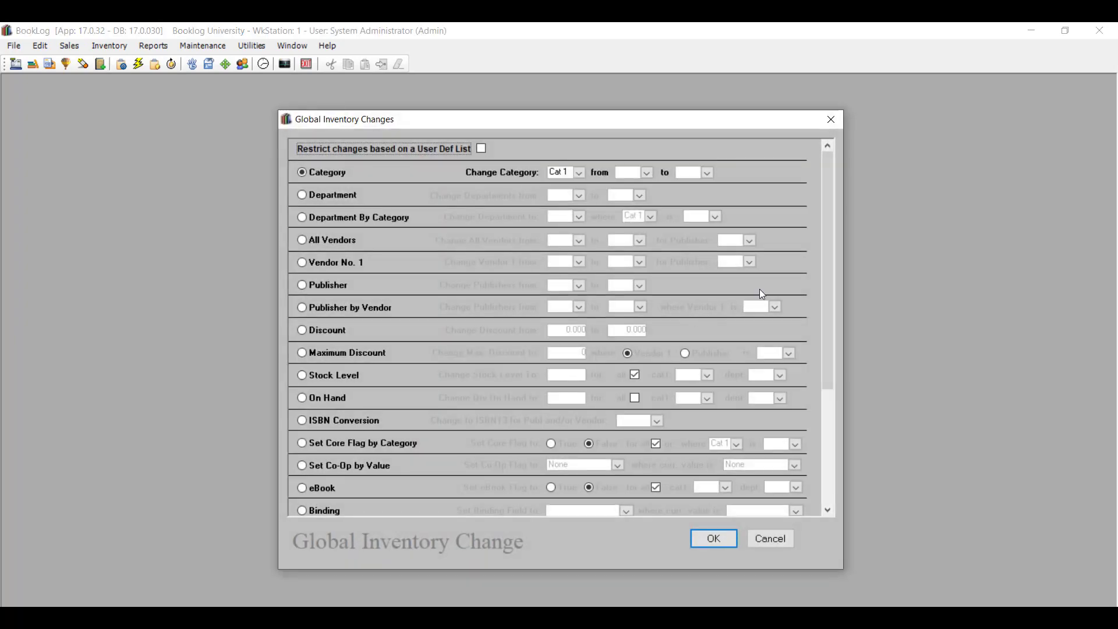
drag(829, 326, 830, 527)
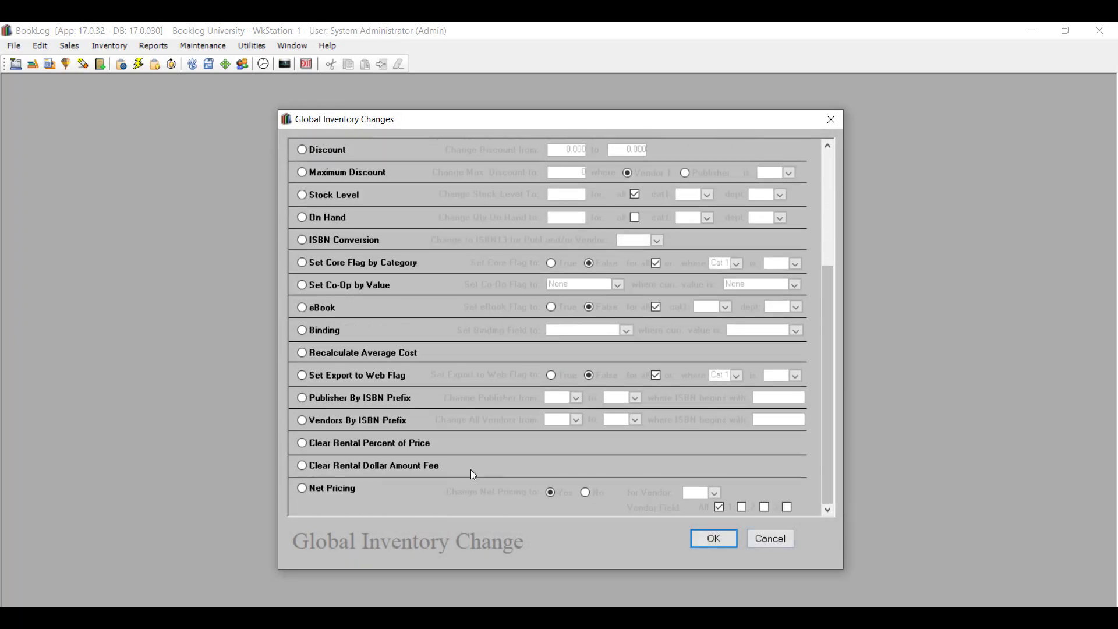
click(315, 446)
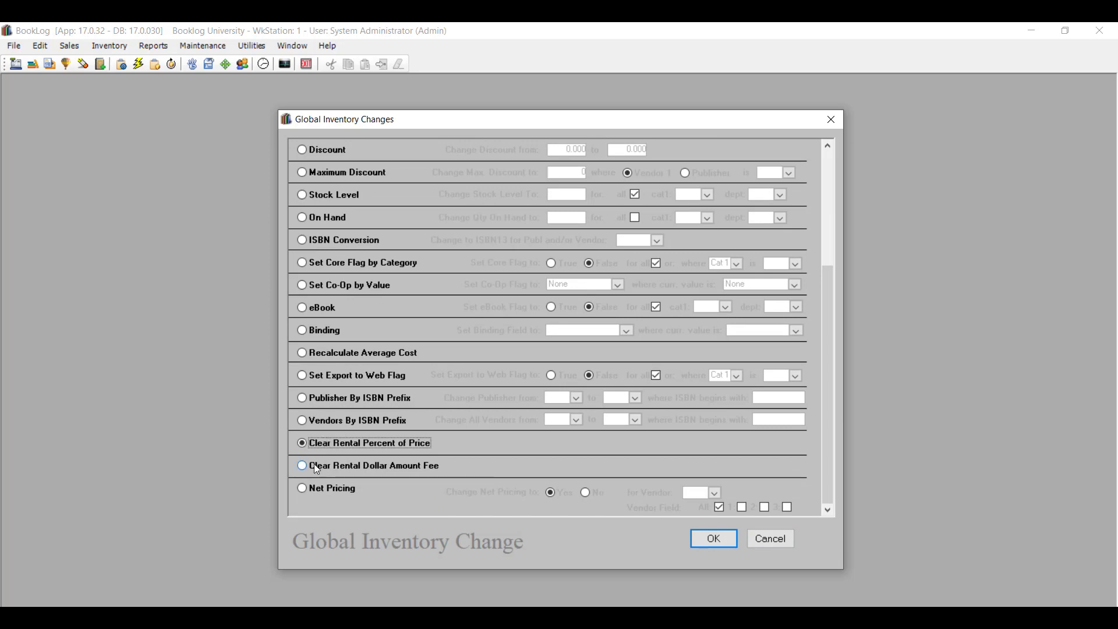
click(308, 468)
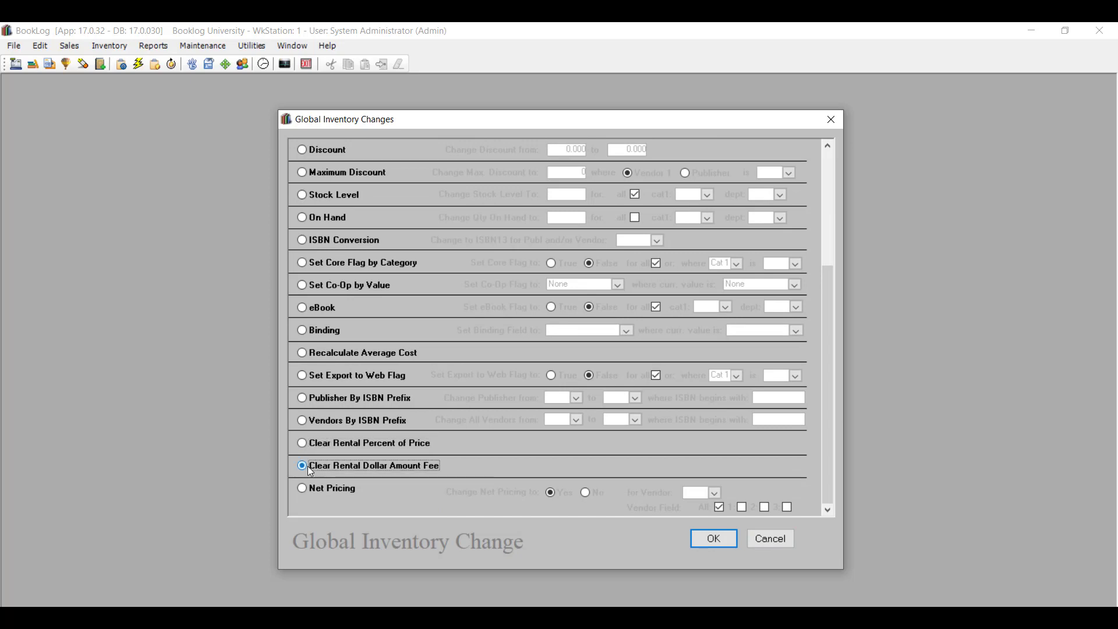
click(764, 539)
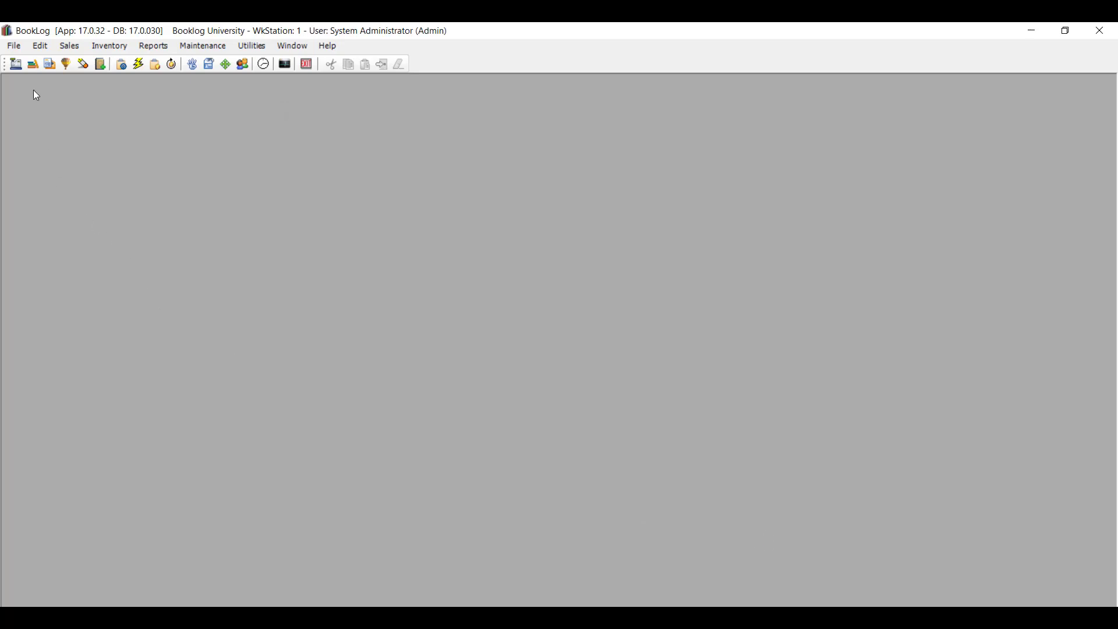
Switch to Text Management and open the Global Inventory Changes utility.
click(19, 48)
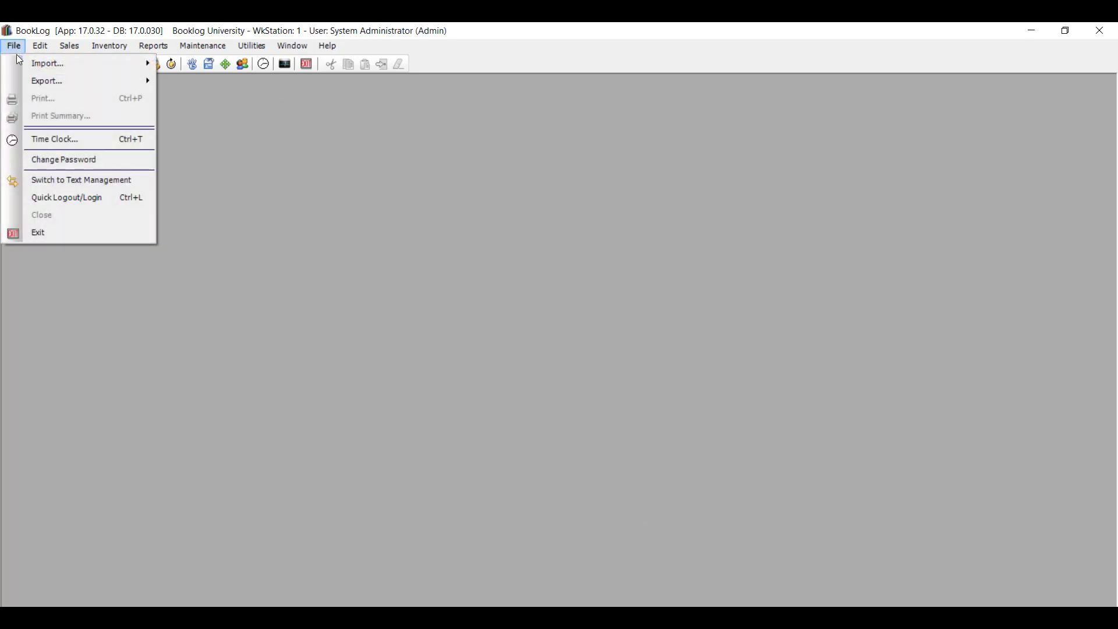
click(140, 183)
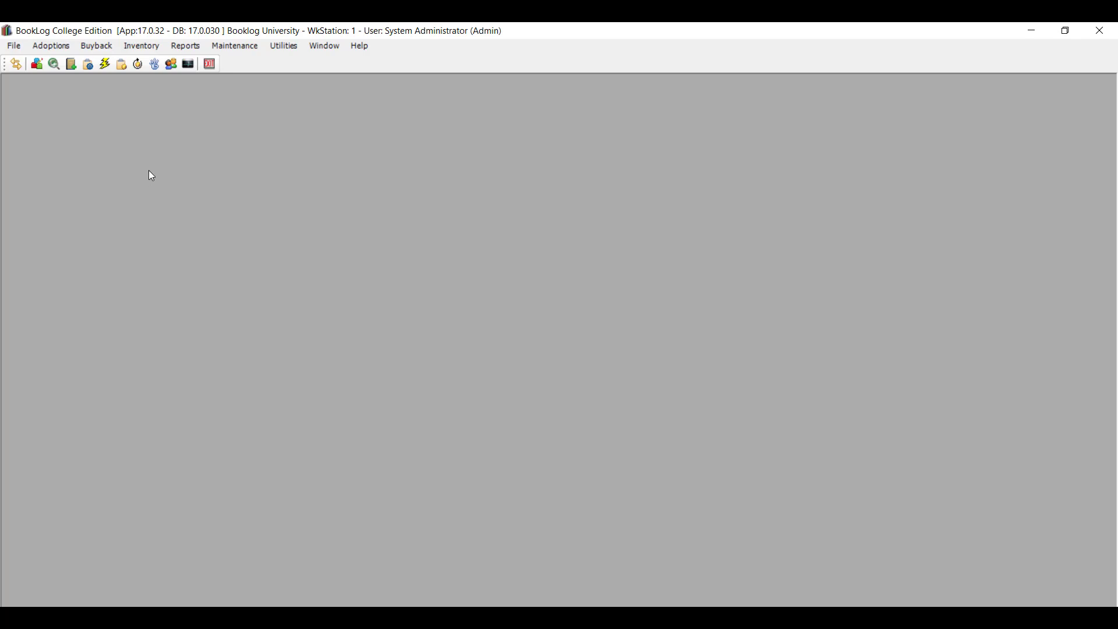
click(292, 50)
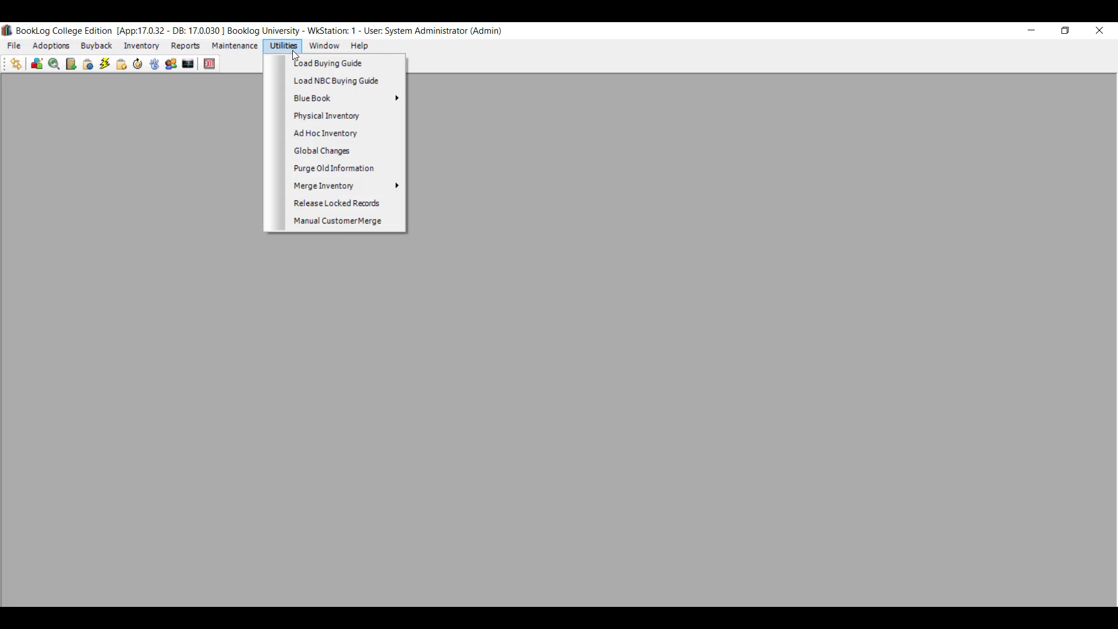
click(343, 152)
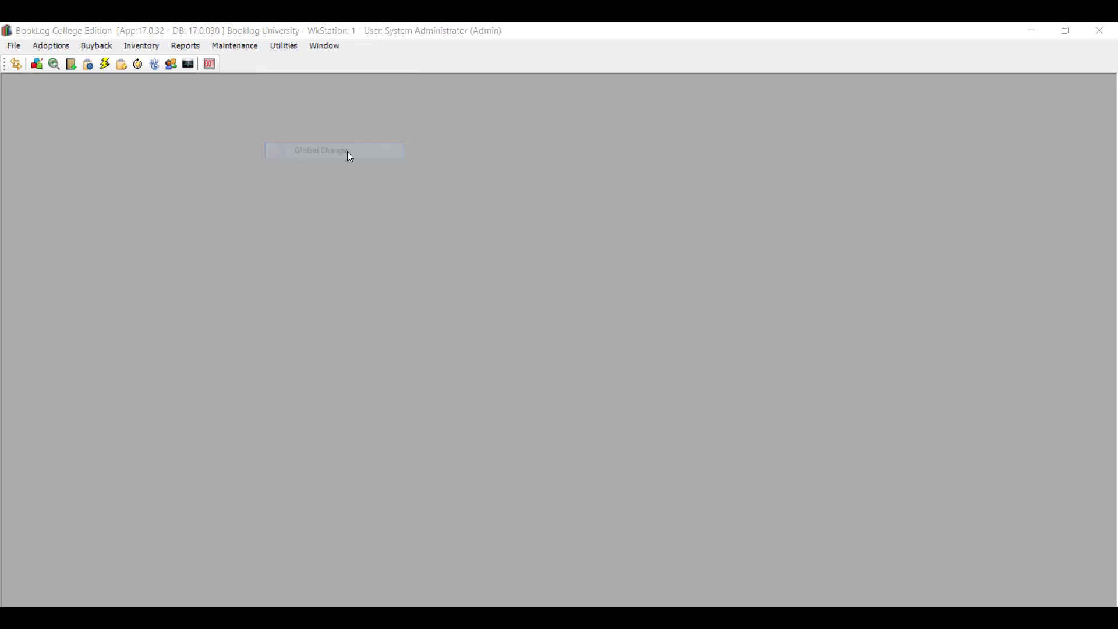
click(724, 391)
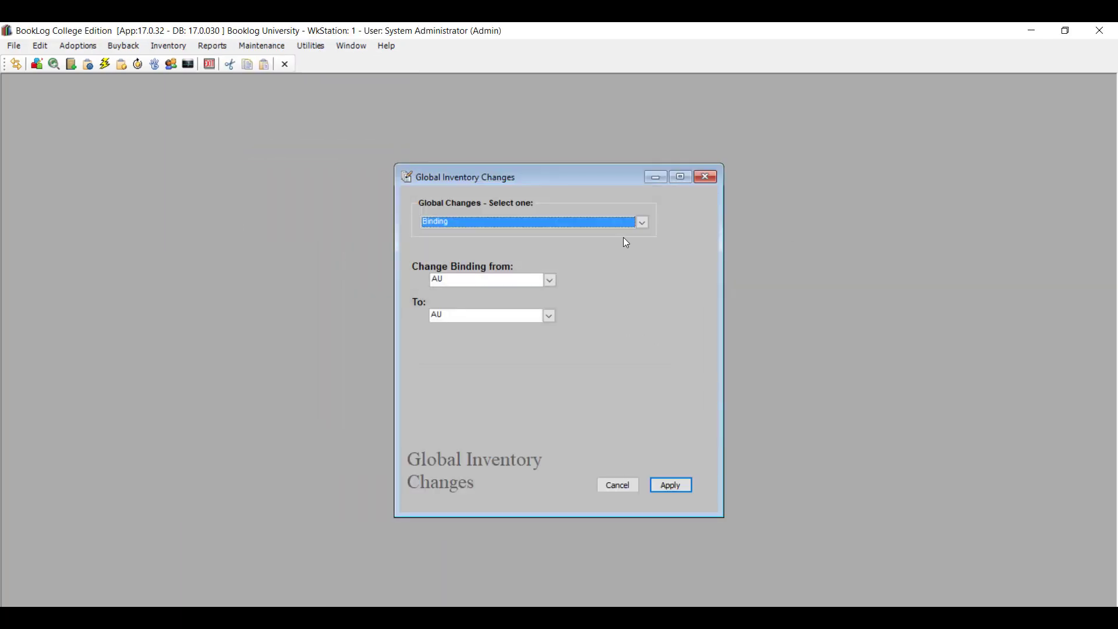
Review the Remove Item Rental In Store Flag change with all terms selected, and the Remove Item Rental Flag change, without applying either.
click(643, 222)
scroll(592, 263, down, 3)
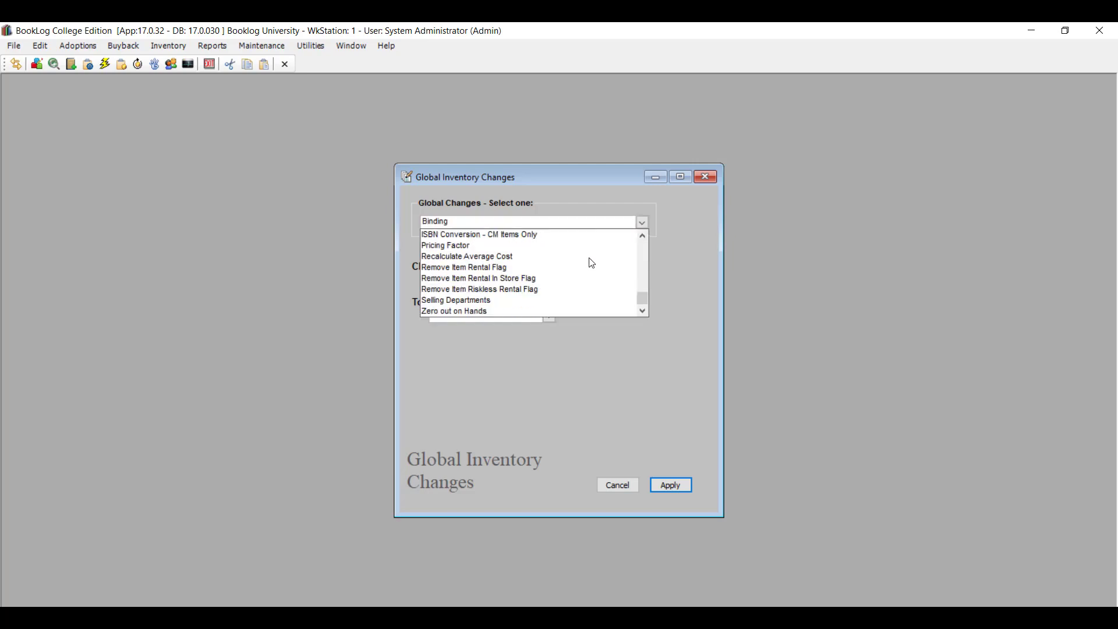
click(518, 279)
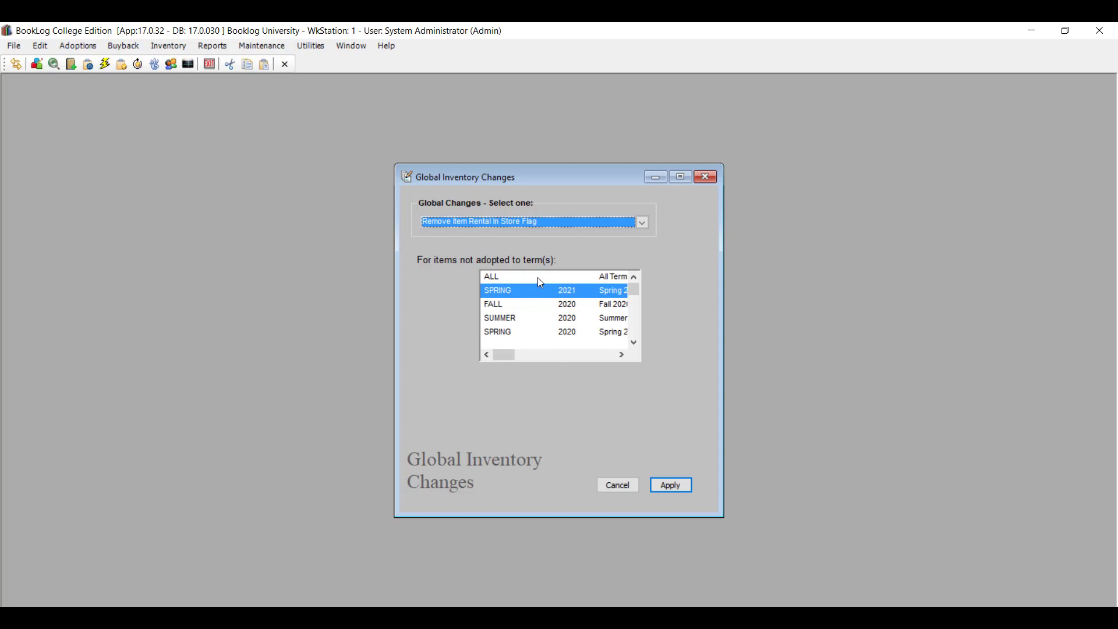
click(540, 282)
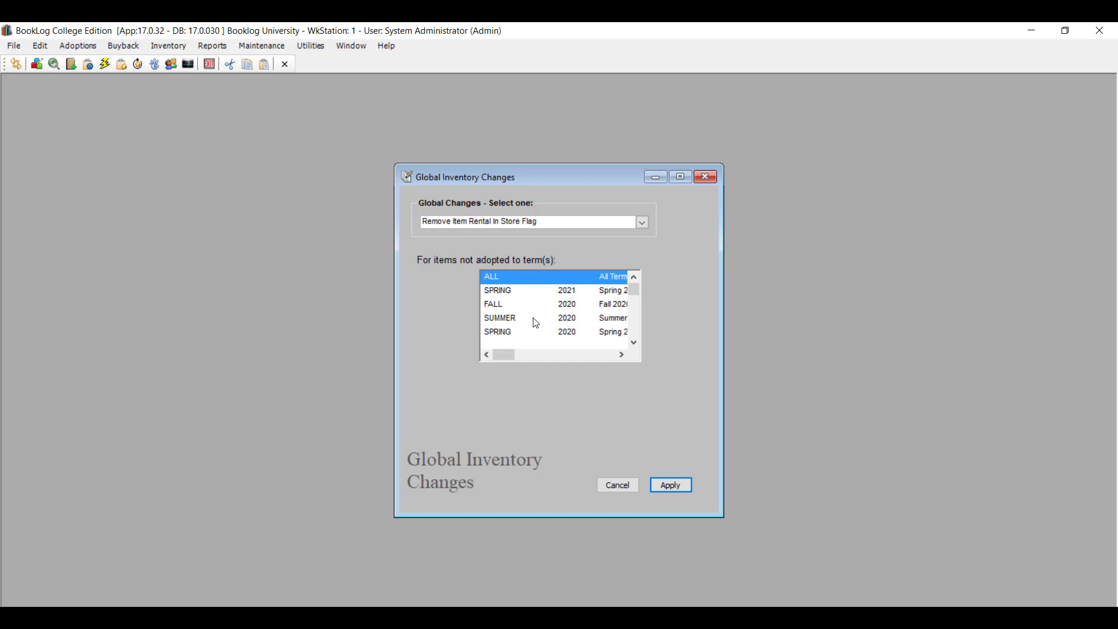
click(643, 222)
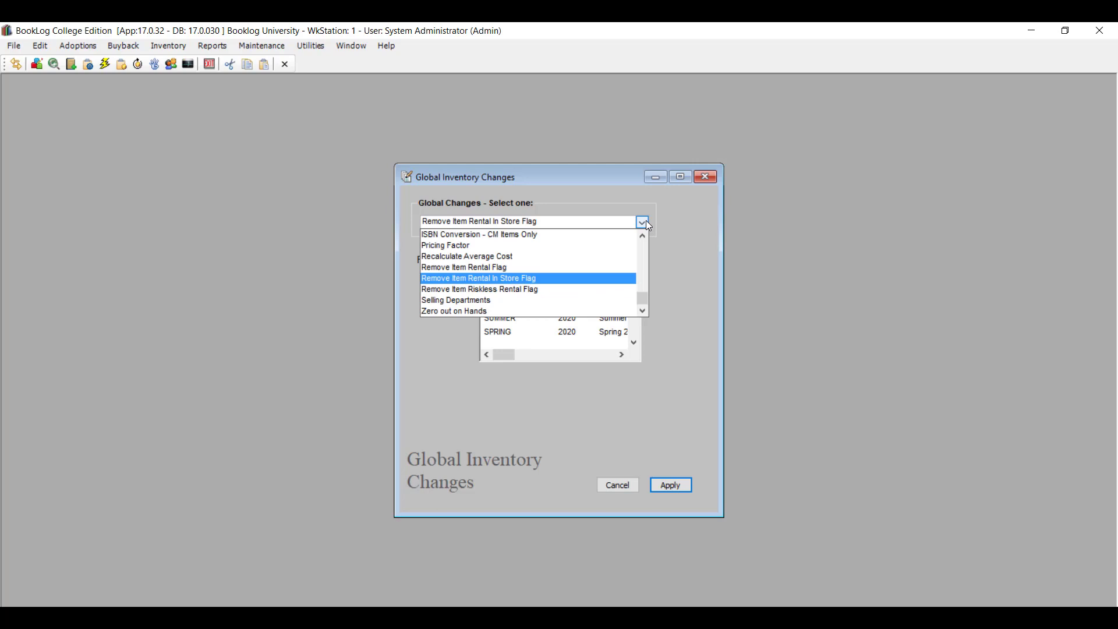
click(501, 267)
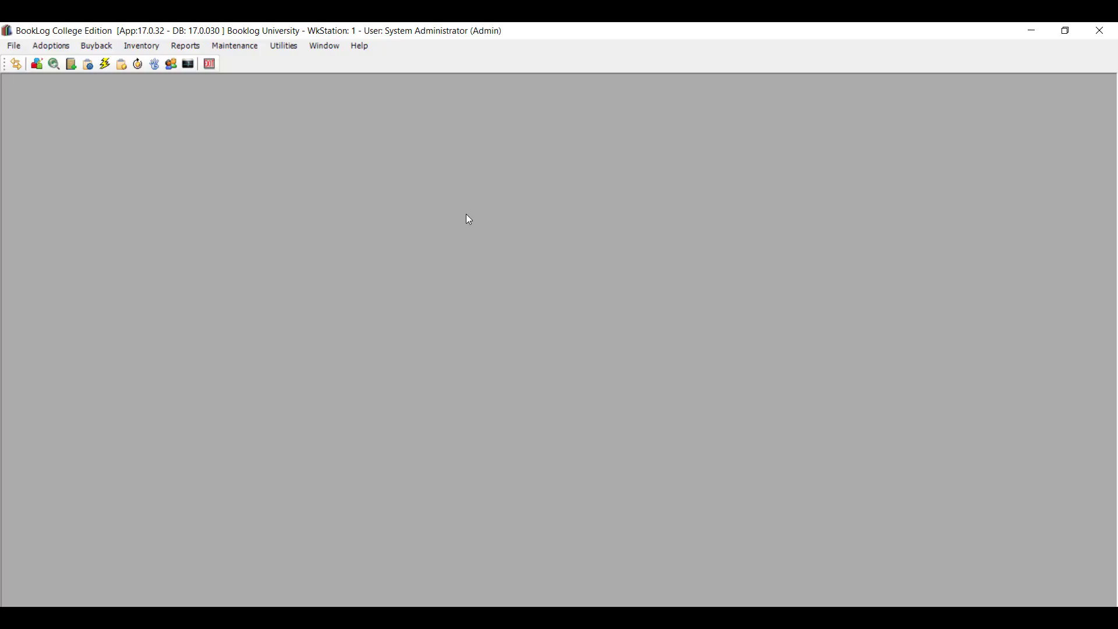
Filter the reports list to the Rental category and open the Rental Return History report.
click(196, 49)
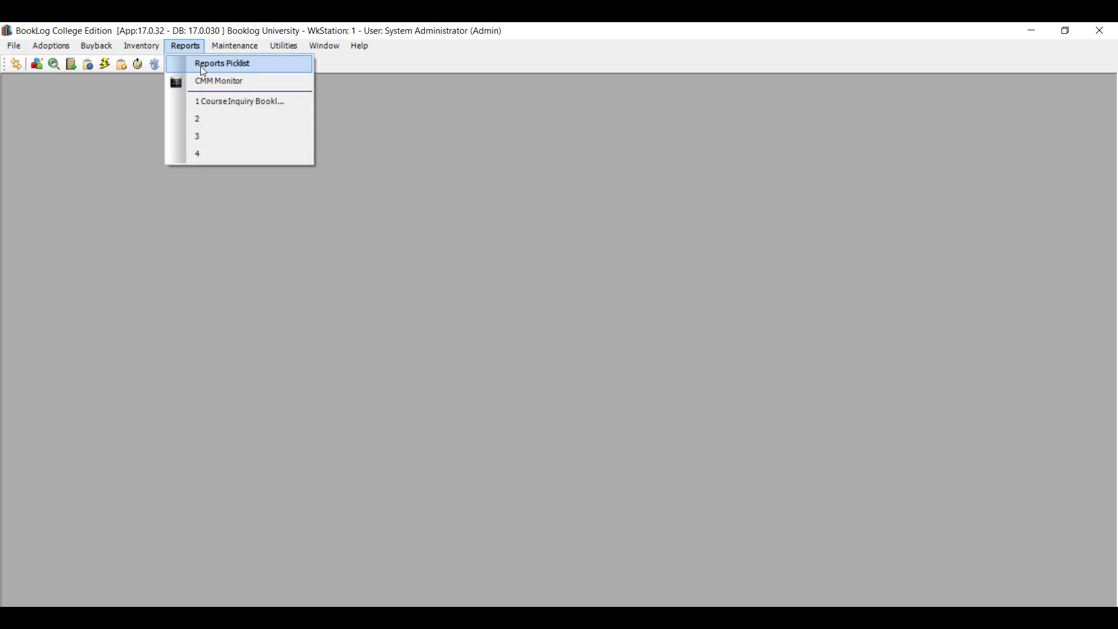
click(271, 69)
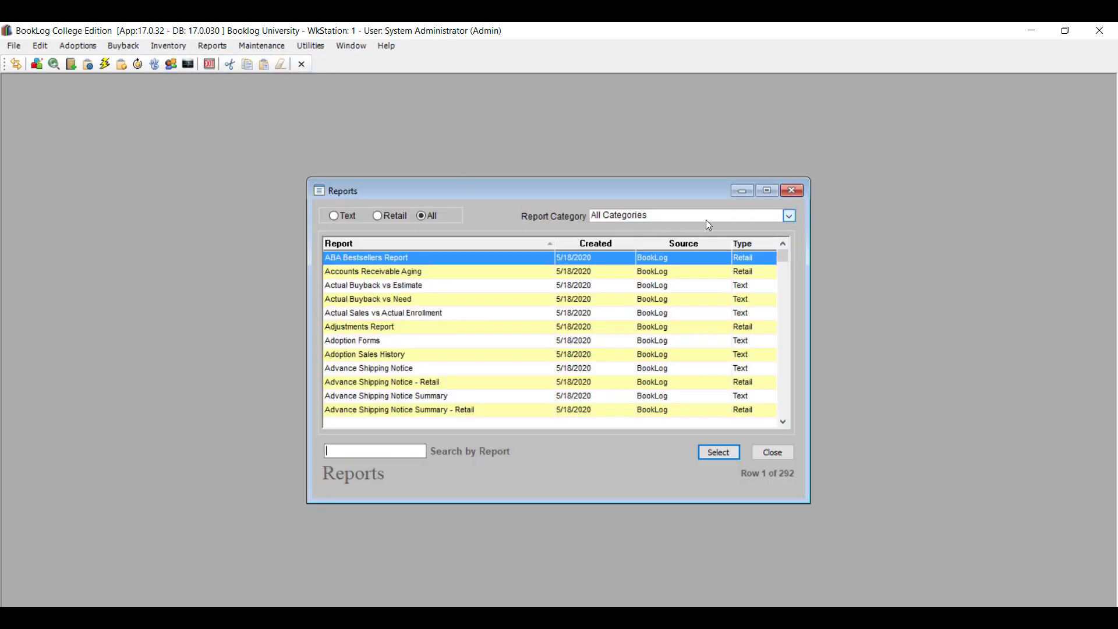
click(790, 217)
scroll(681, 256, down, 2)
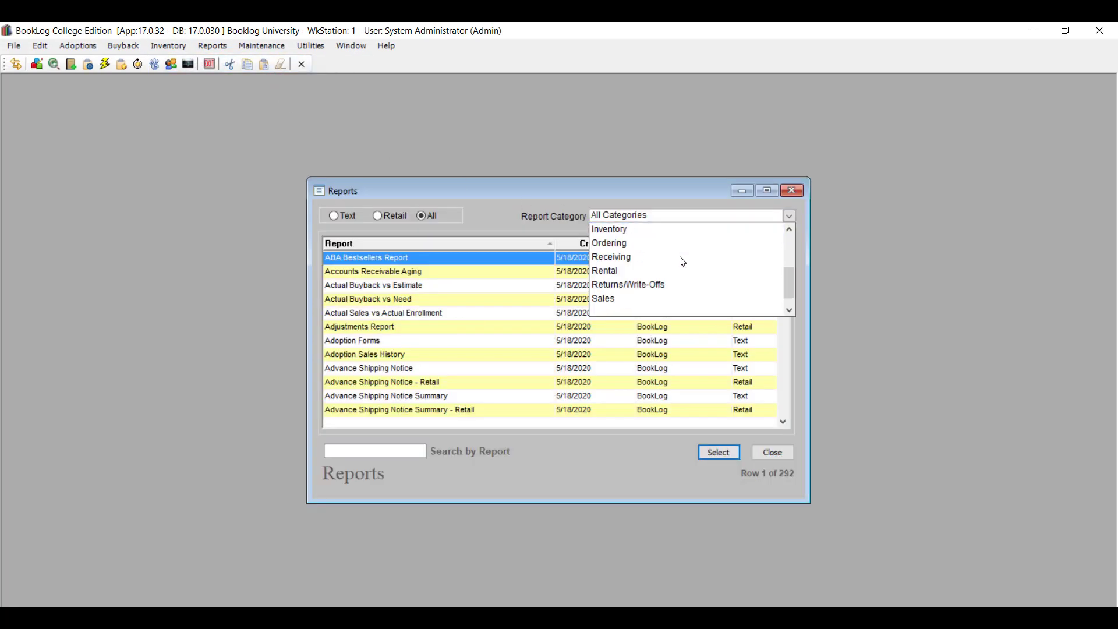
click(623, 276)
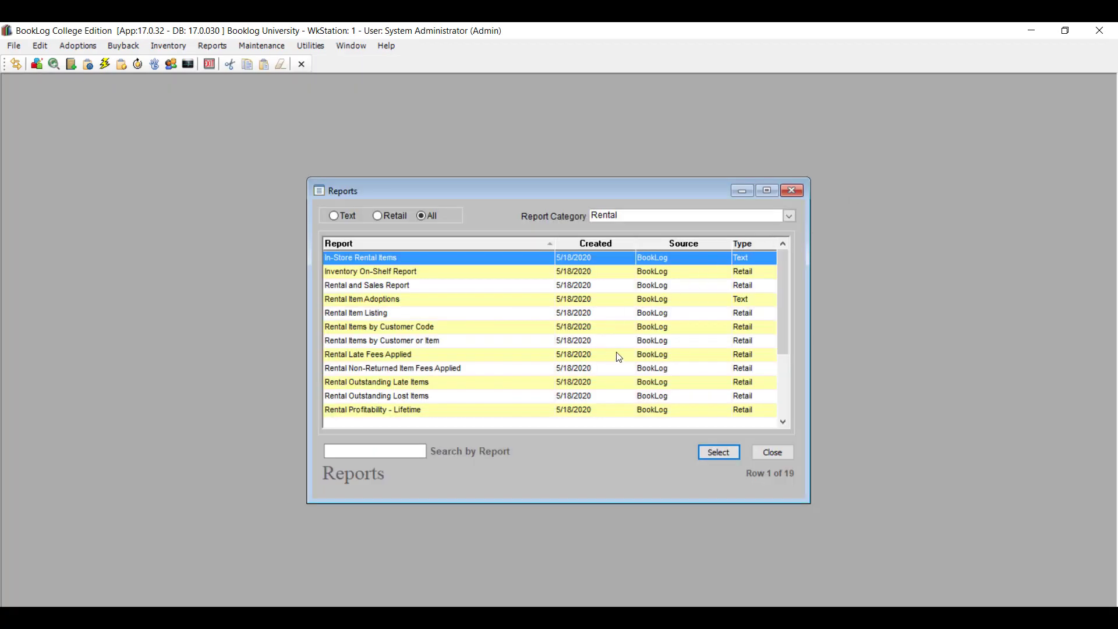
scroll(460, 384, down, 2)
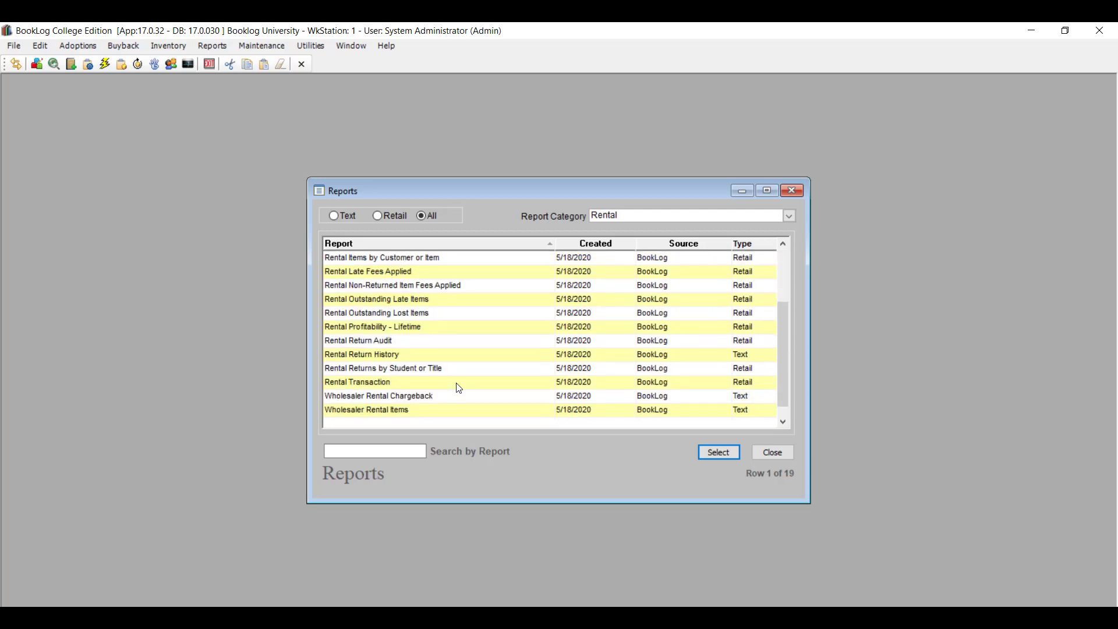
click(426, 360)
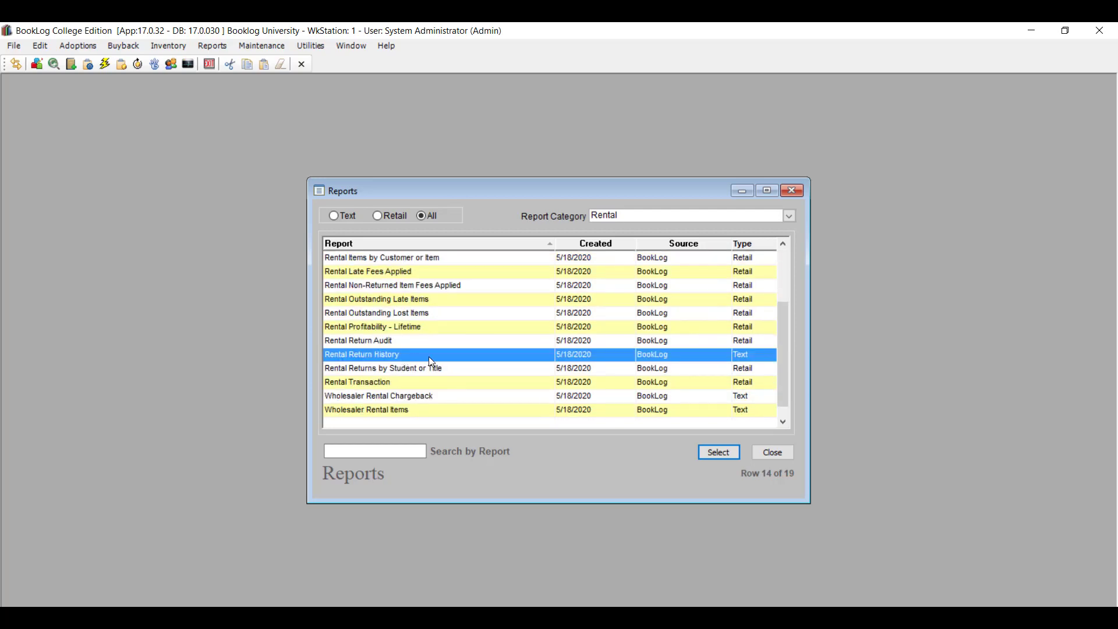
double_click(429, 357)
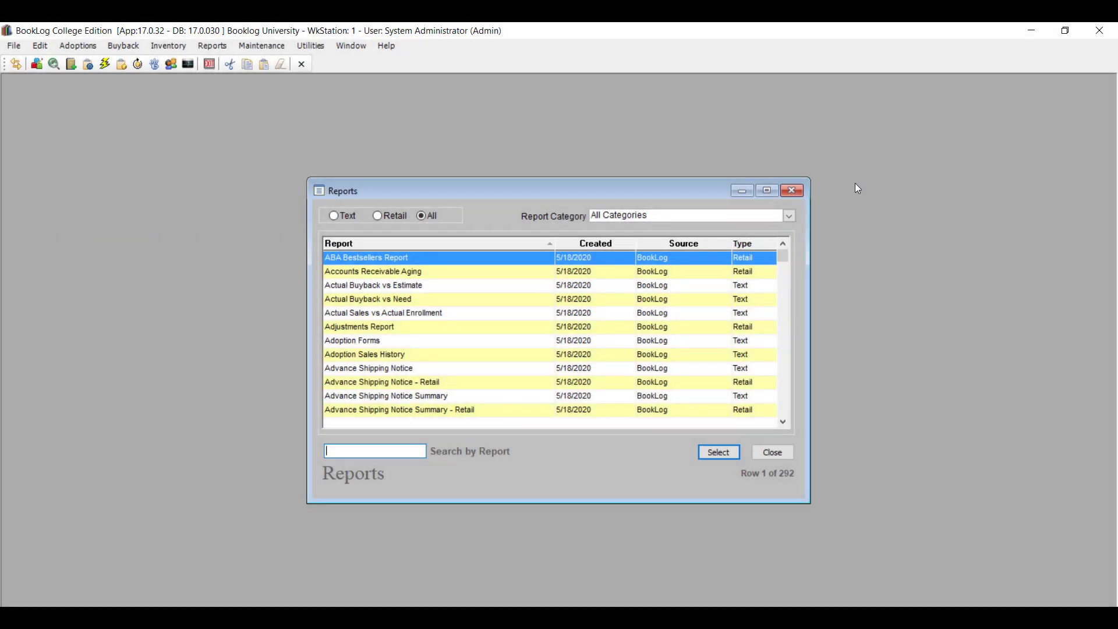
Search the reports for "mai" and run Mail Order Item Purchase Order Status with all parameters left blank.
scroll(472, 397, down, 1)
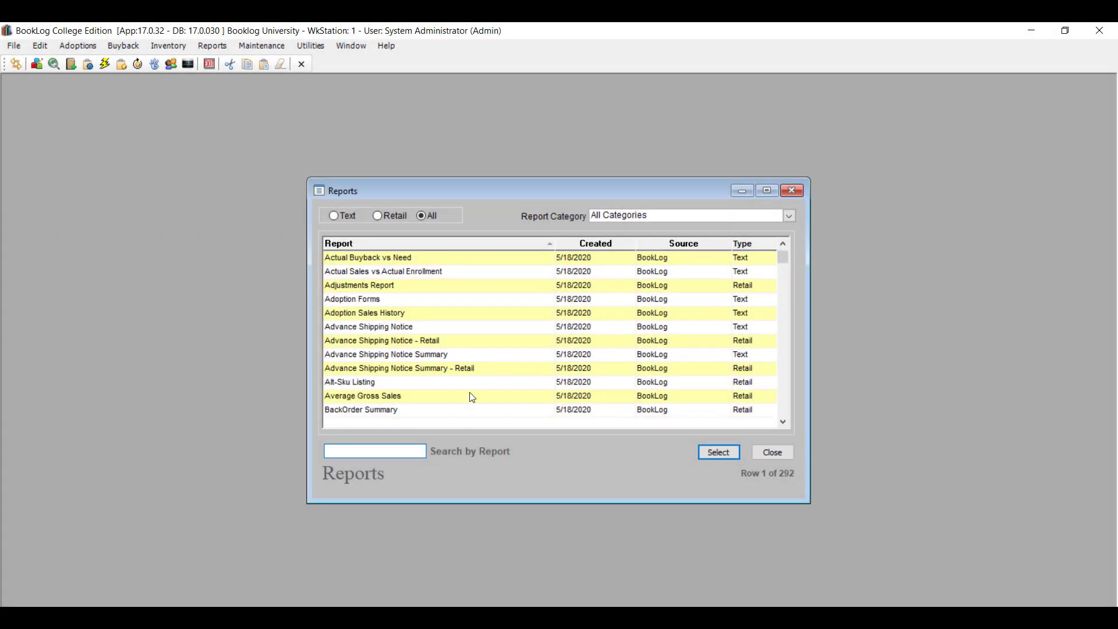
click(398, 457)
text(mai)
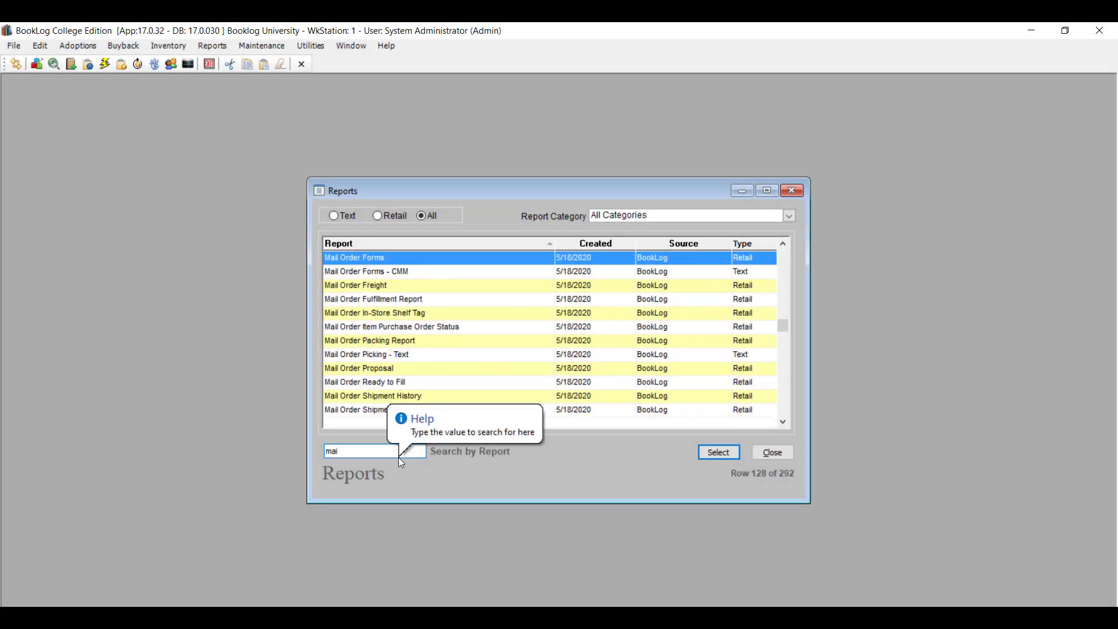
click(482, 330)
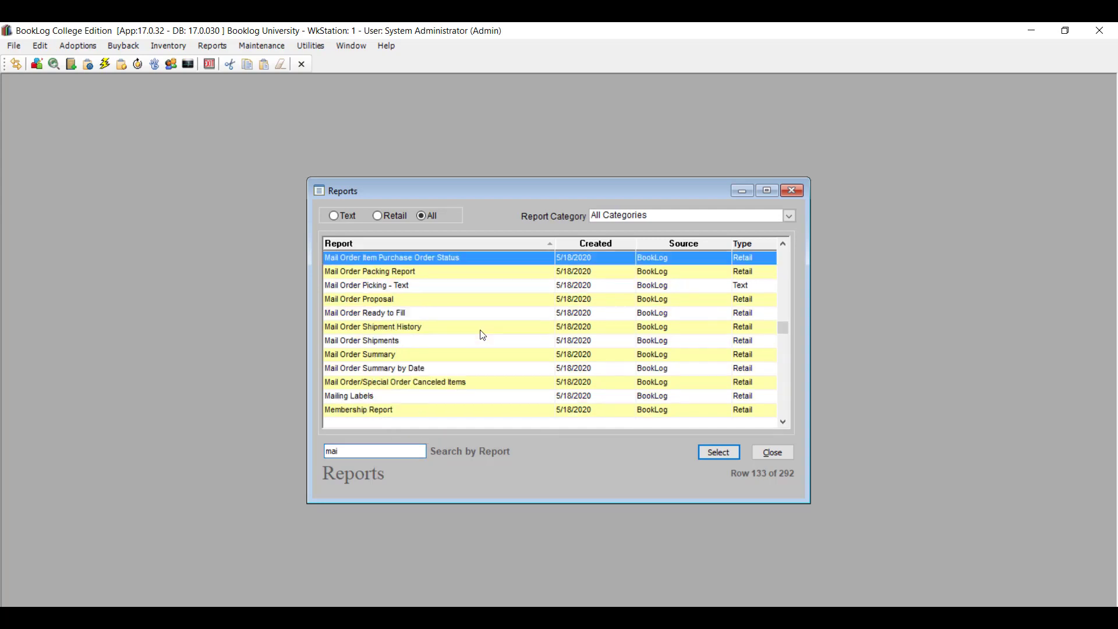
double_click(480, 330)
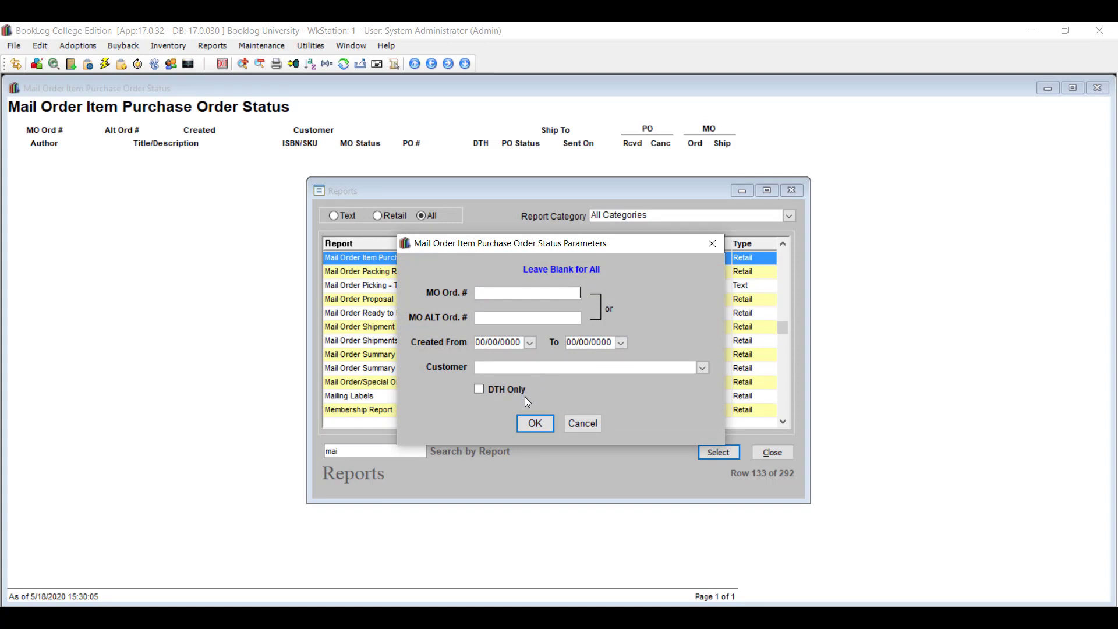
click(539, 425)
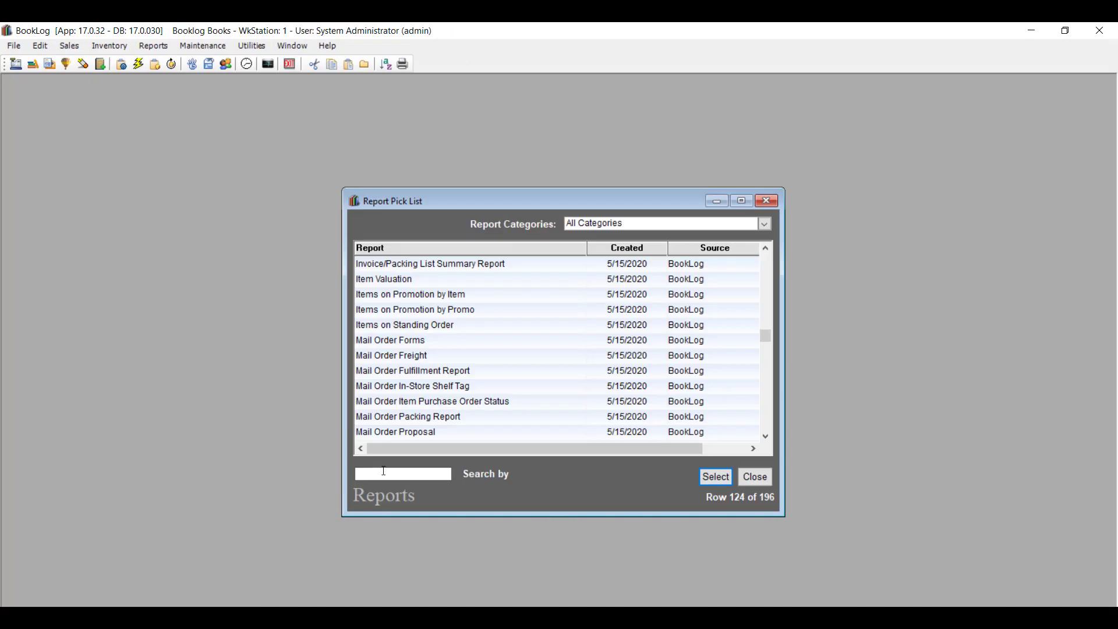
Search the reports for "rec", run Receiving Worksheet Retail for a single purchase order number, and close the report and the report list.
click(384, 473)
text(rec)
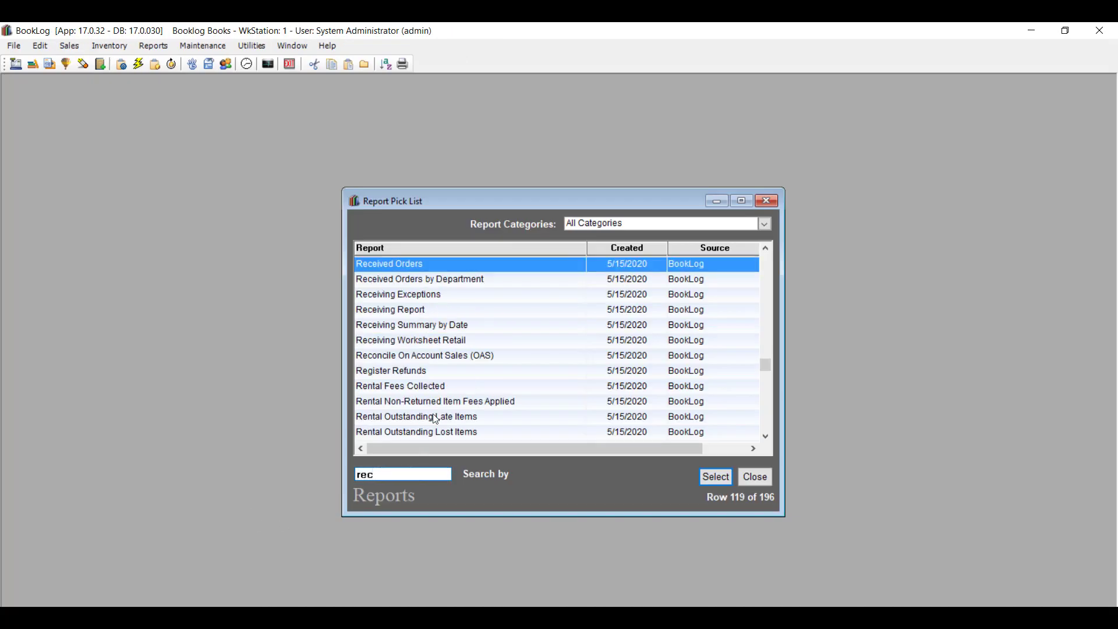
double_click(449, 343)
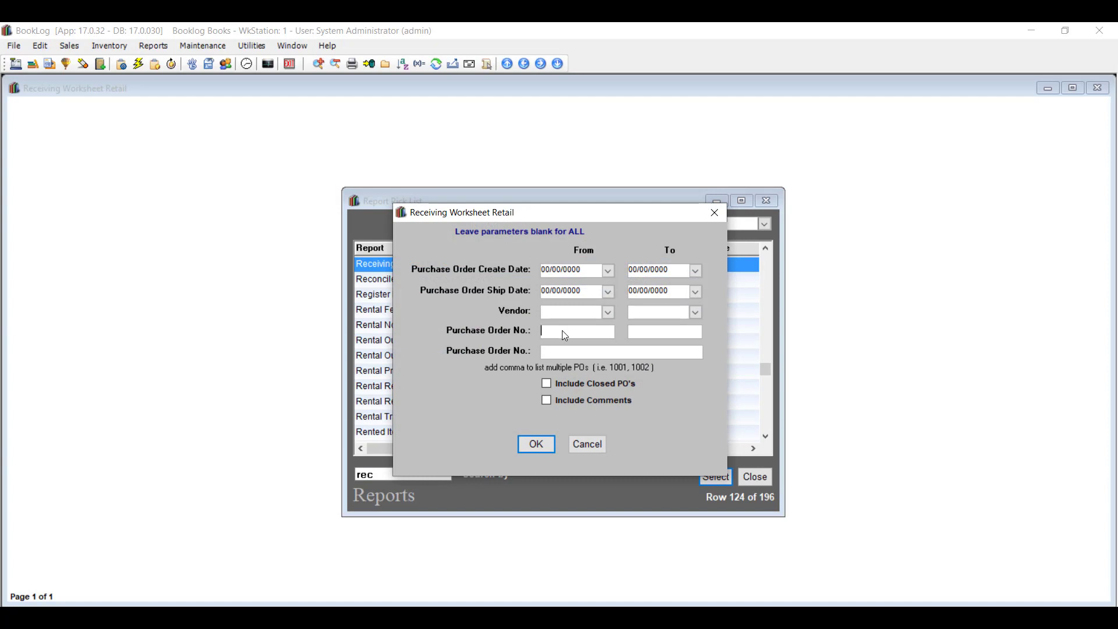
click(562, 331)
click(573, 352)
text(30000006)
key(Return)
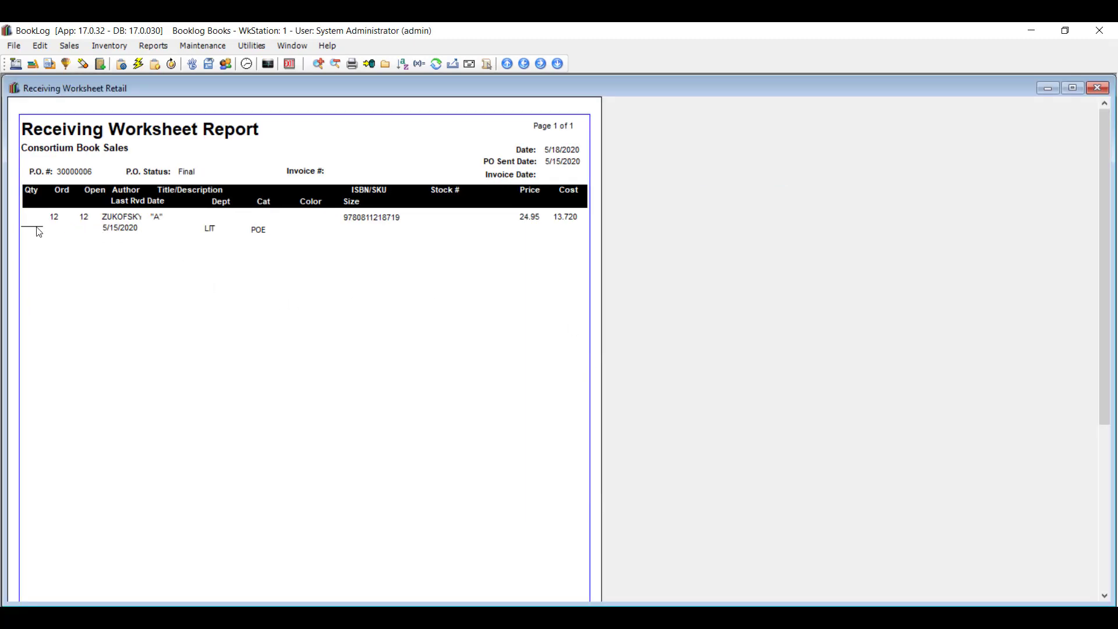
click(1097, 87)
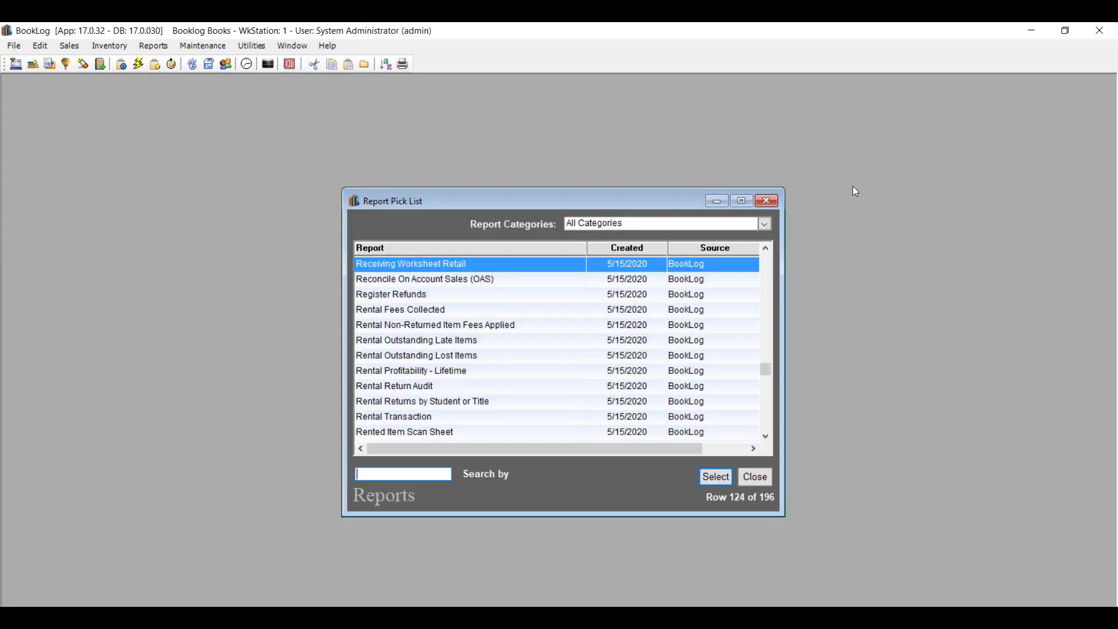
click(774, 199)
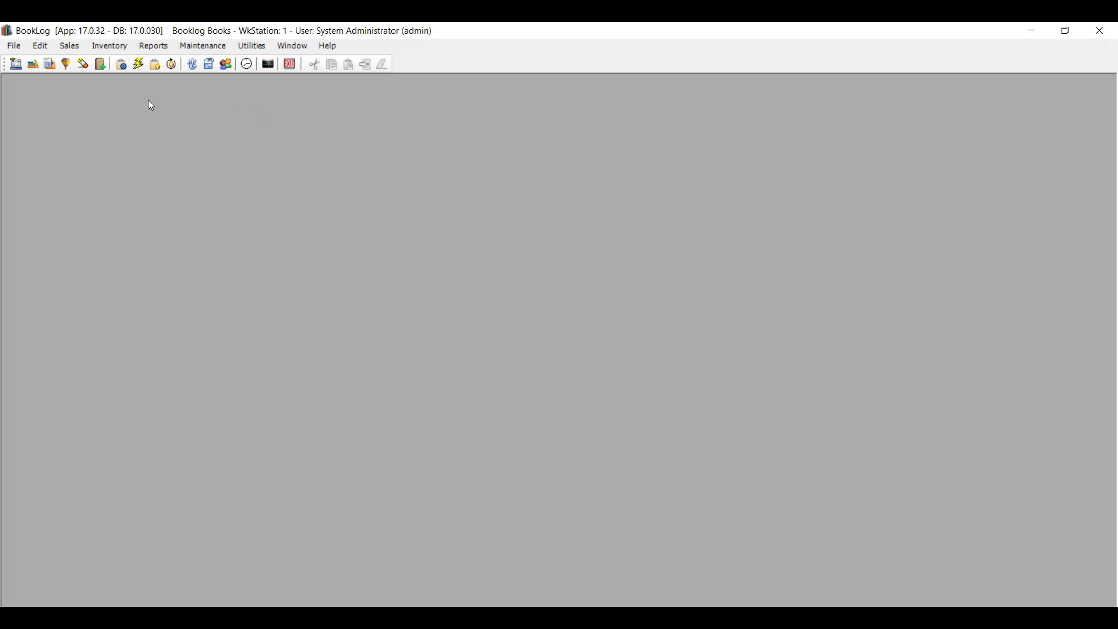
Review the Purchase Order Pick List with its PO Ship Date and PO total columns, and close it.
click(119, 46)
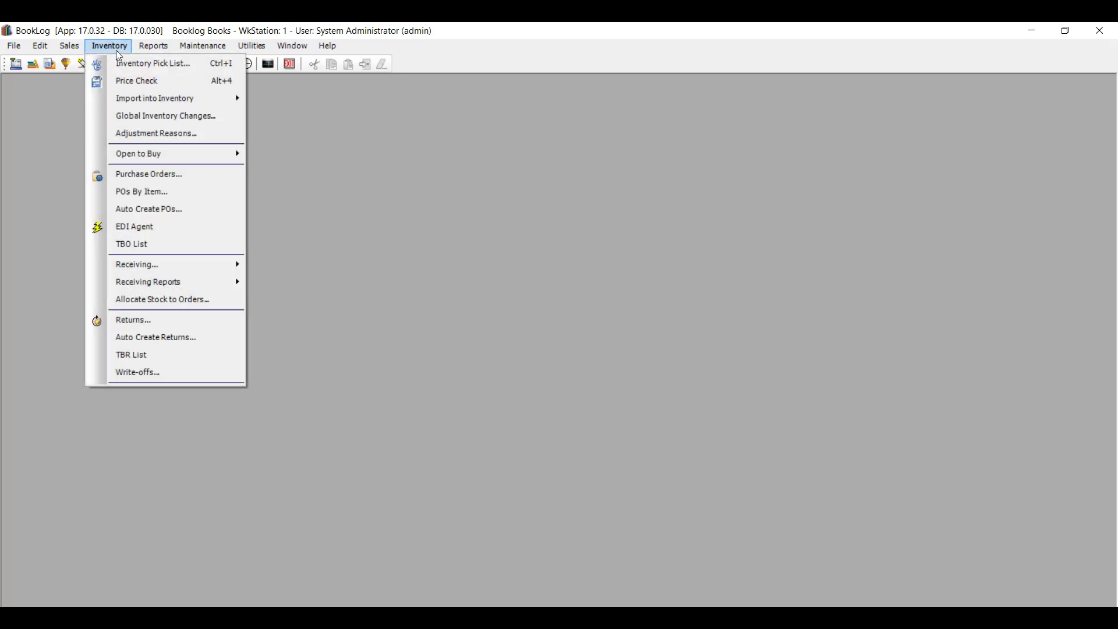
click(135, 174)
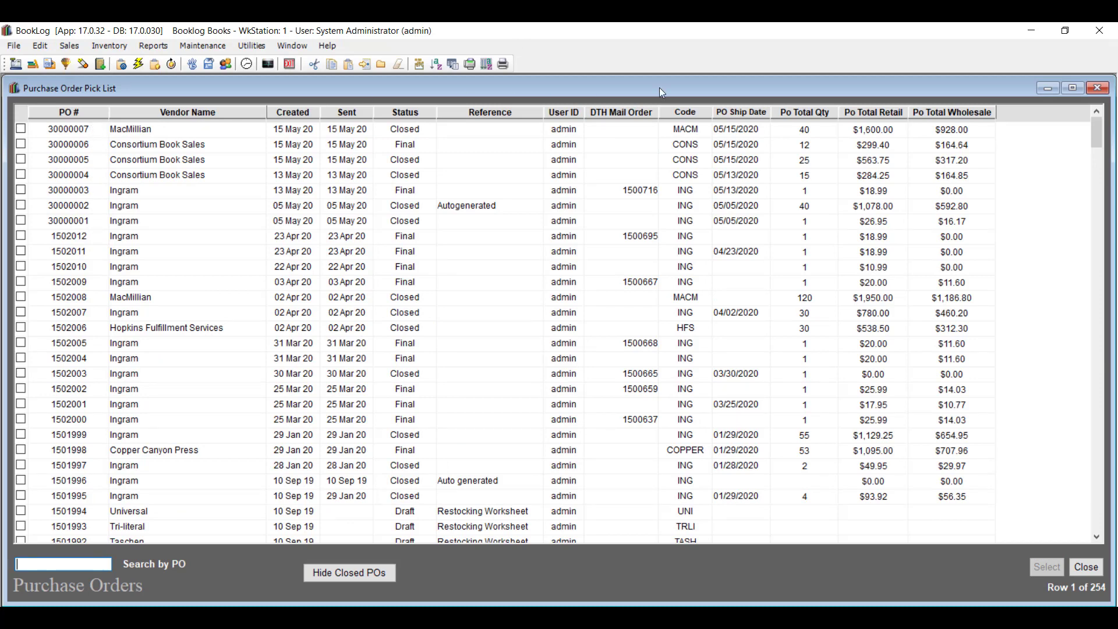
click(1099, 89)
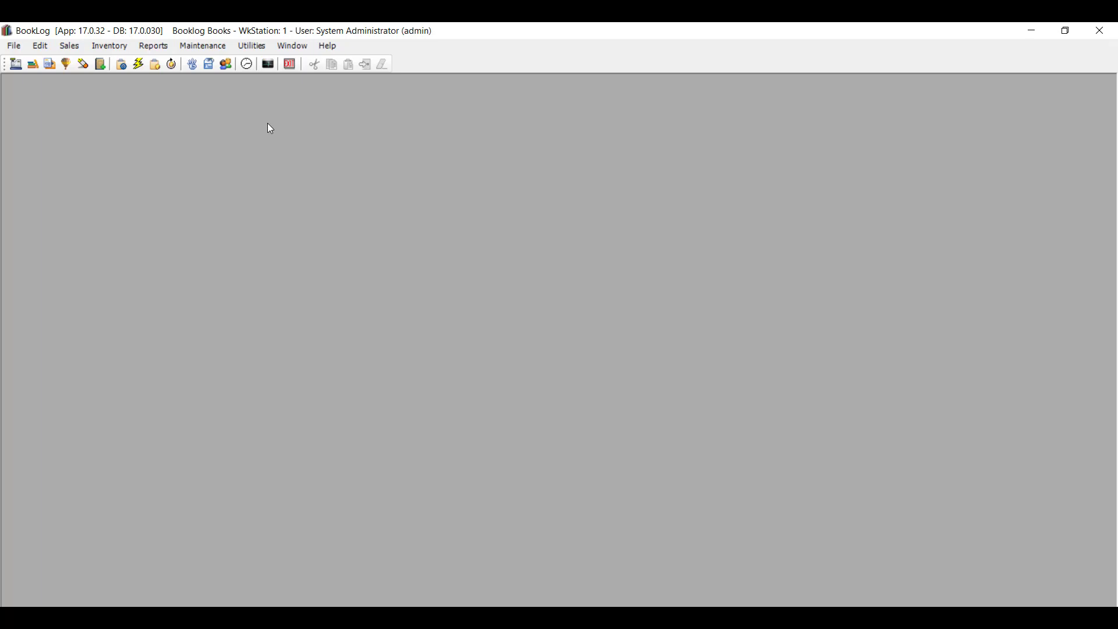
Open the Store Monitor, review the sales charts, and examine the database's Primary Key to Global ID Utilization table.
click(271, 68)
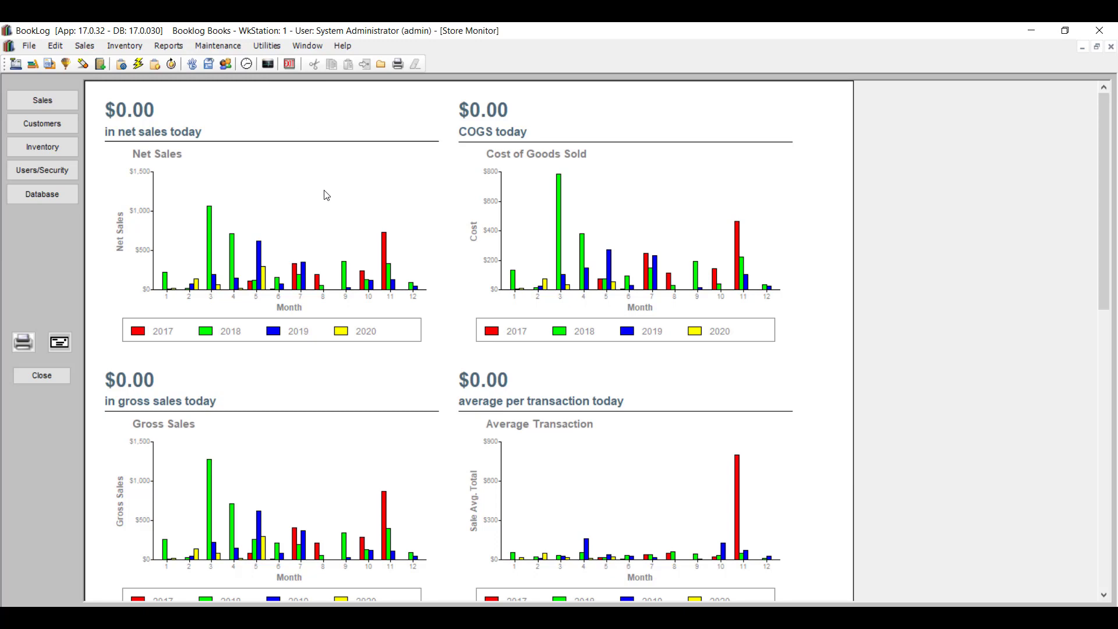
scroll(320, 232, down, 10)
scroll(321, 231, up, 10)
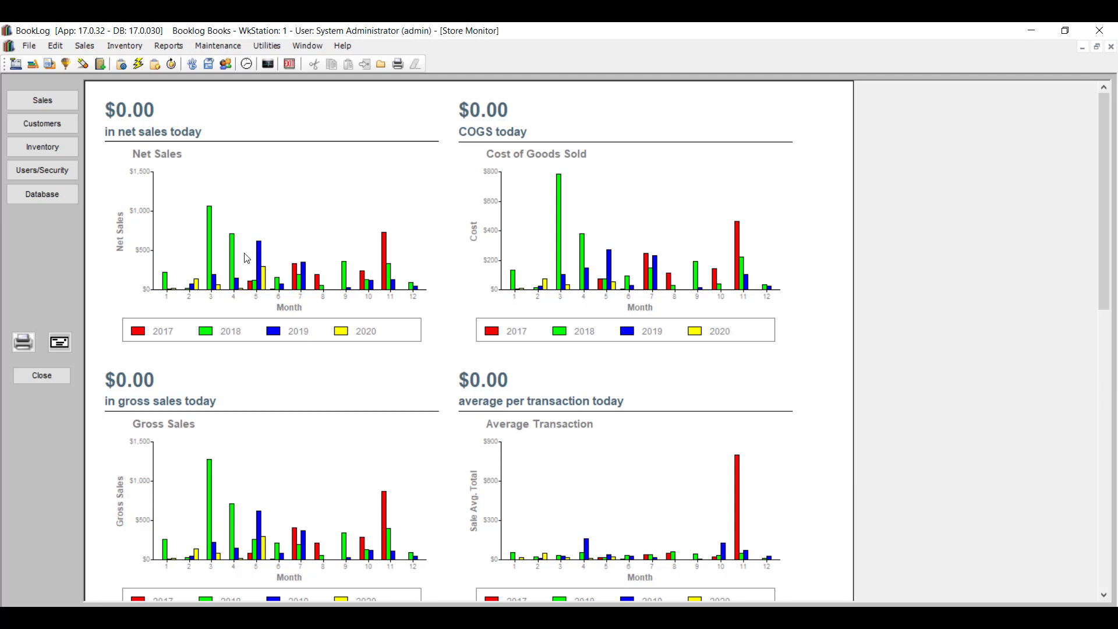
click(66, 201)
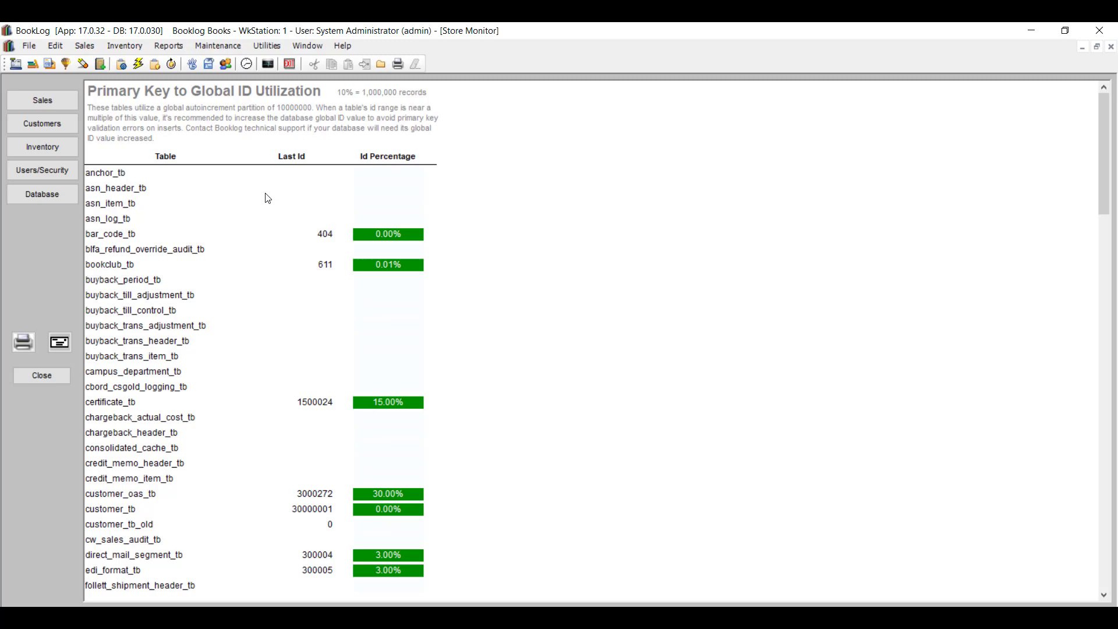
scroll(267, 199, down, 1)
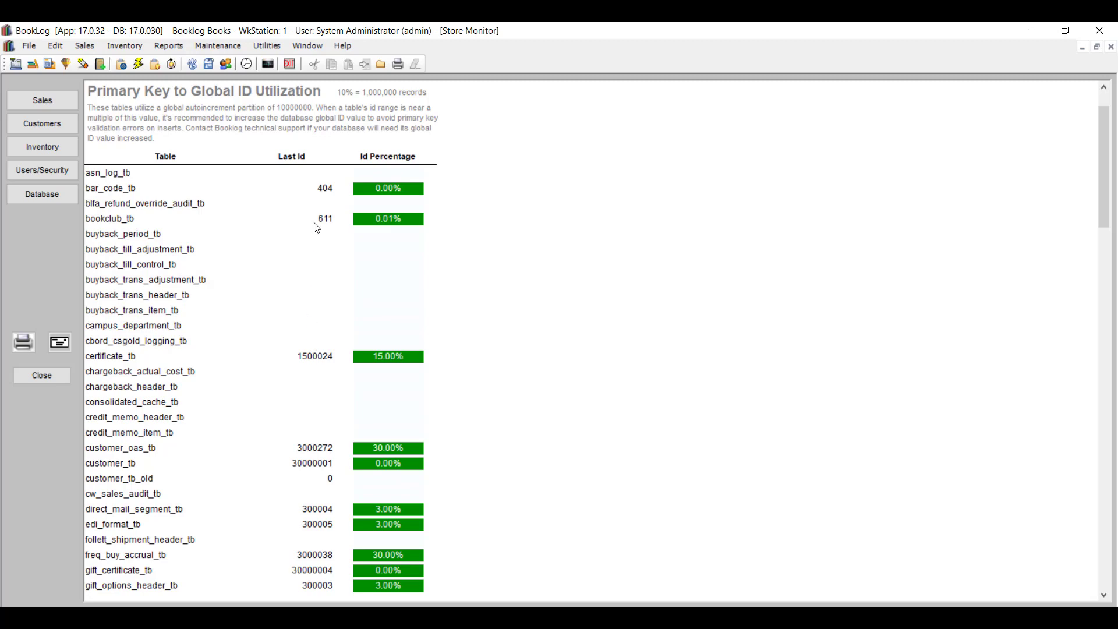
scroll(321, 454, down, 1)
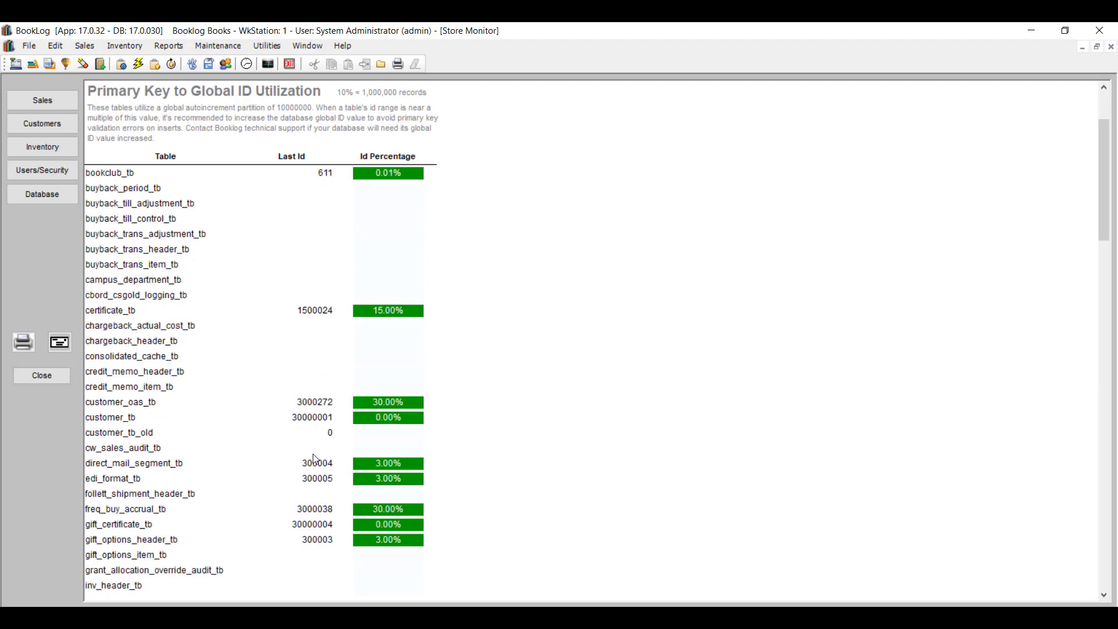
Examine the remaining tables in the Primary Key to Global ID Utilization list, from certificate_tb through the inventory and item tables.
scroll(315, 460, down, 1)
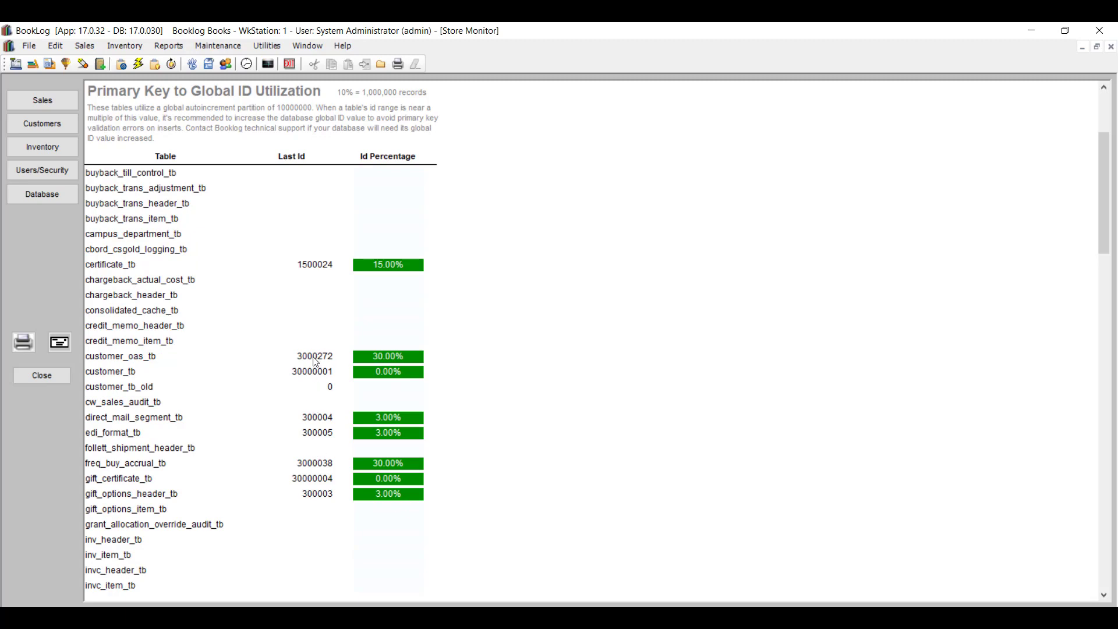
scroll(317, 373, down, 1)
scroll(316, 379, down, 3)
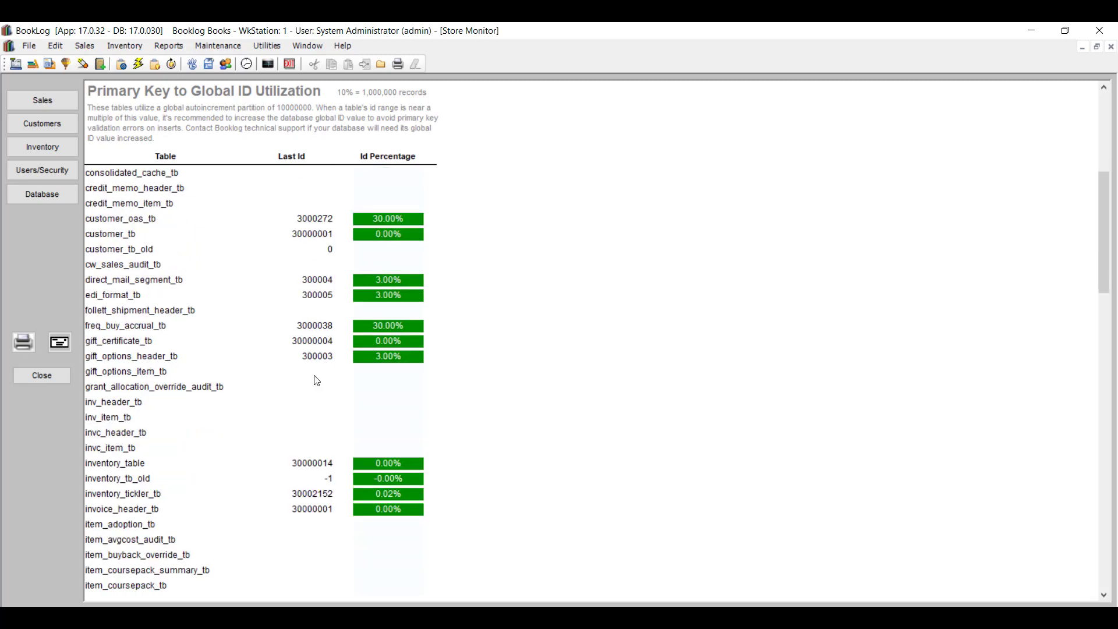
scroll(317, 380, down, 3)
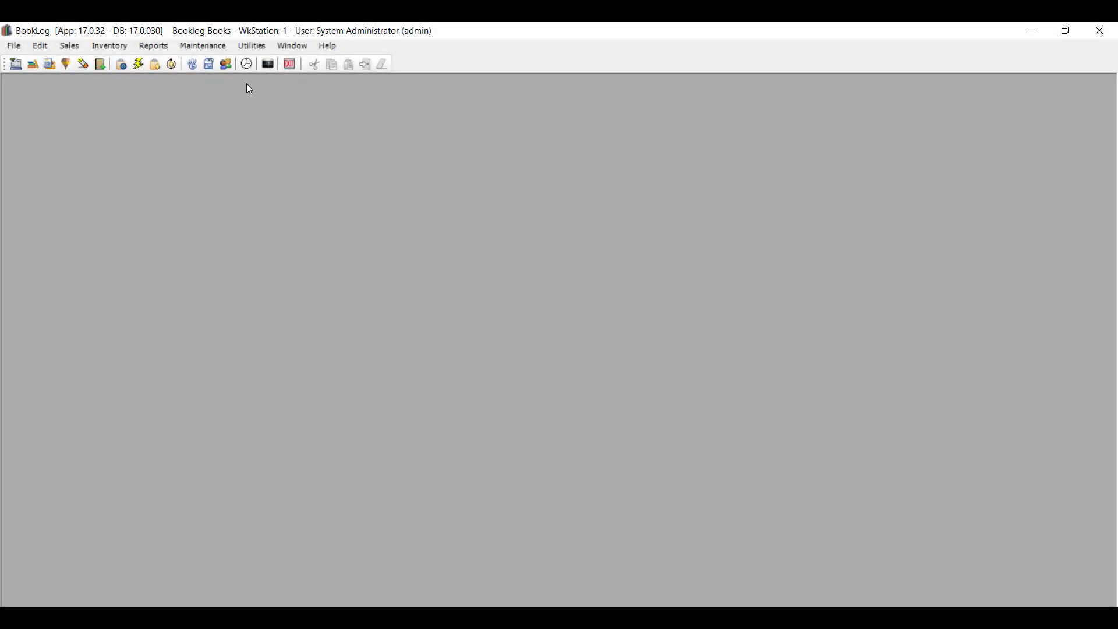
Open the Manager security profile and review the security items in its Administrative Functions permission group.
click(202, 46)
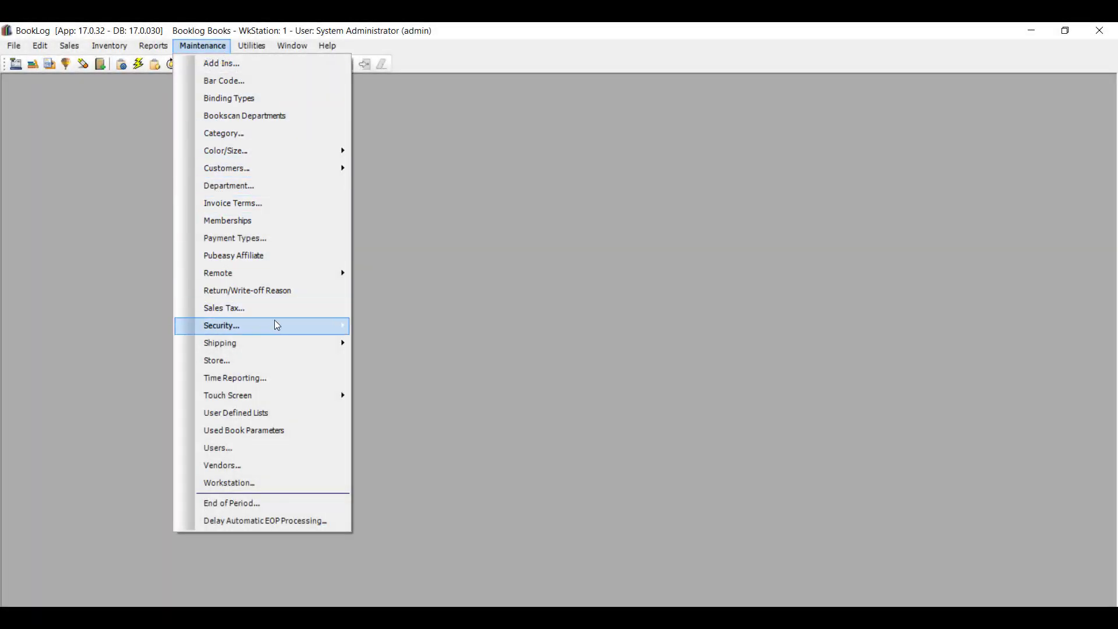
mouse_move(277, 325)
click(417, 337)
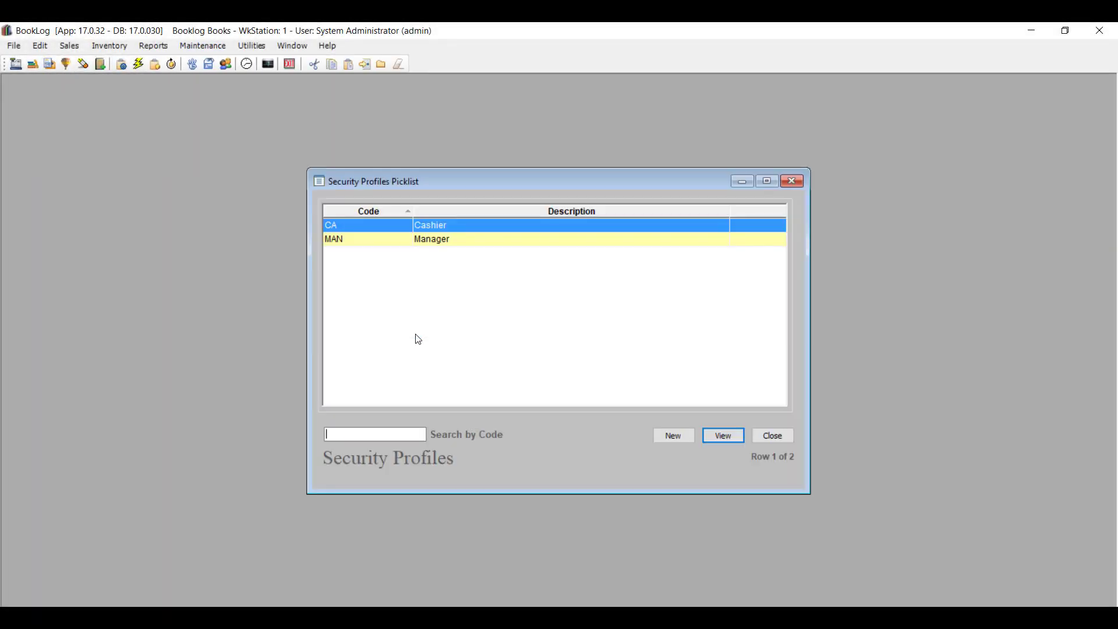
double_click(588, 248)
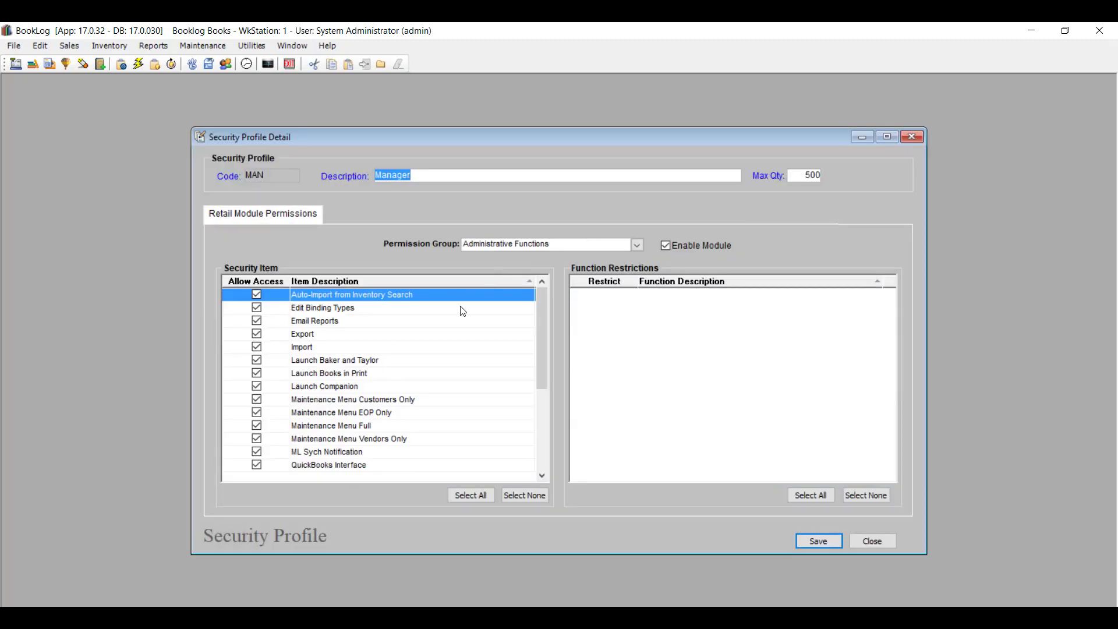
scroll(271, 309, down, 1)
scroll(272, 326, down, 3)
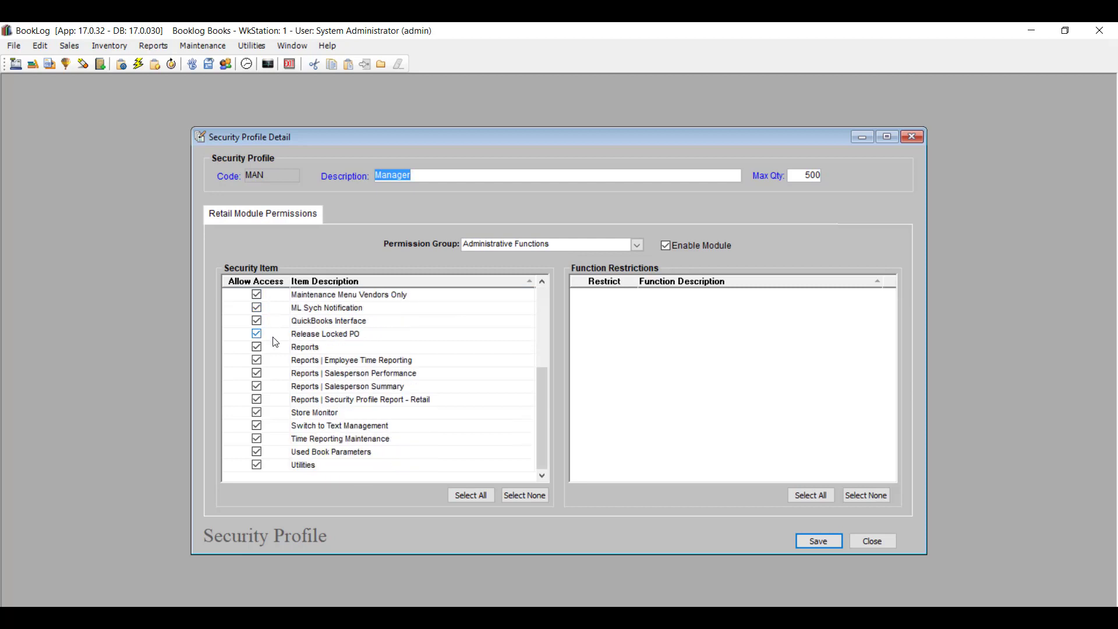
scroll(276, 342, up, 4)
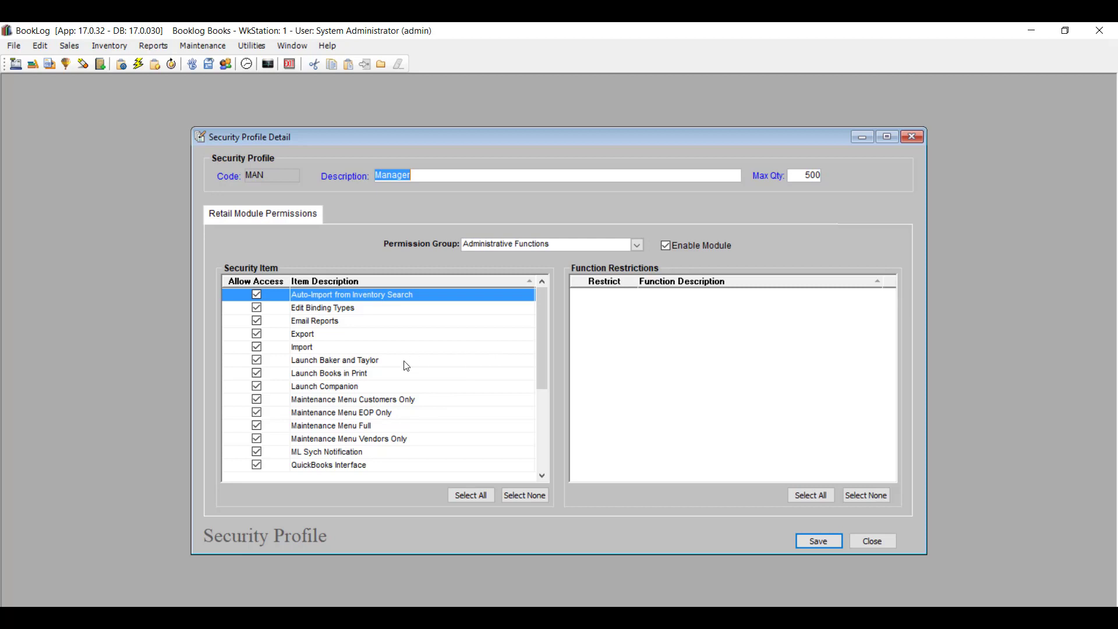
scroll(404, 366, down, 4)
scroll(404, 366, up, 4)
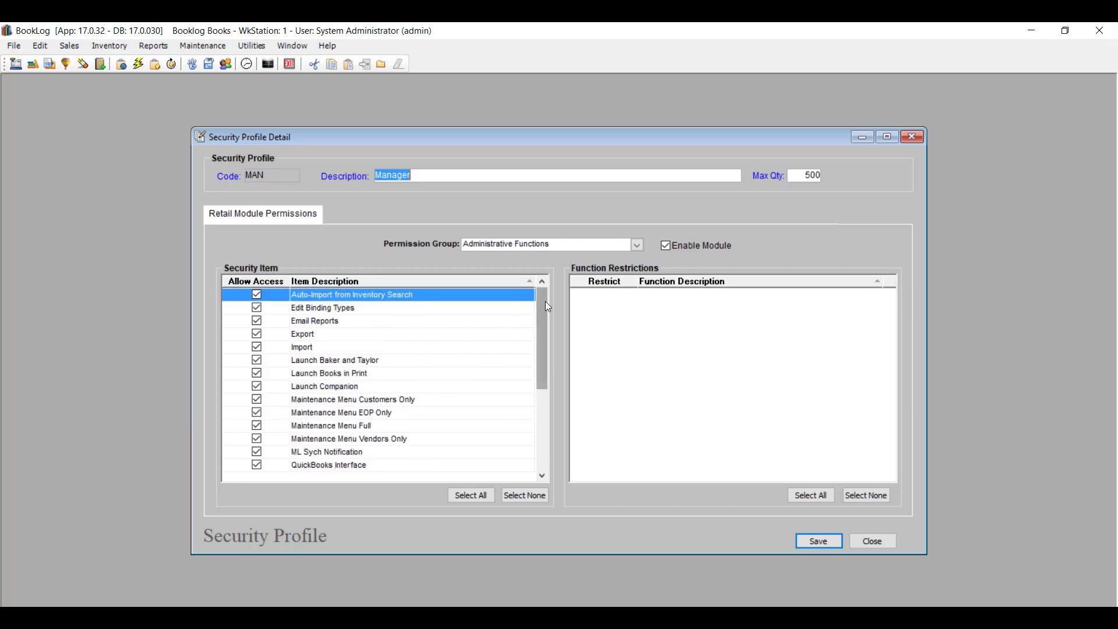
In the Manager profile's Customers permission group, lift the restriction on Edit Membership Expiration Dates.
click(639, 245)
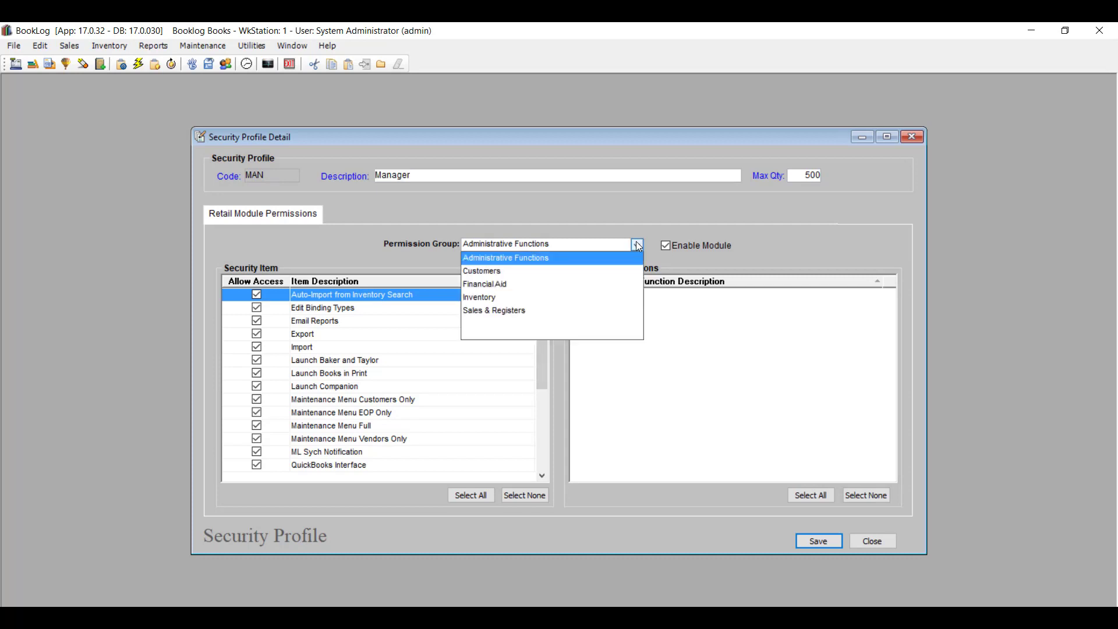
click(609, 278)
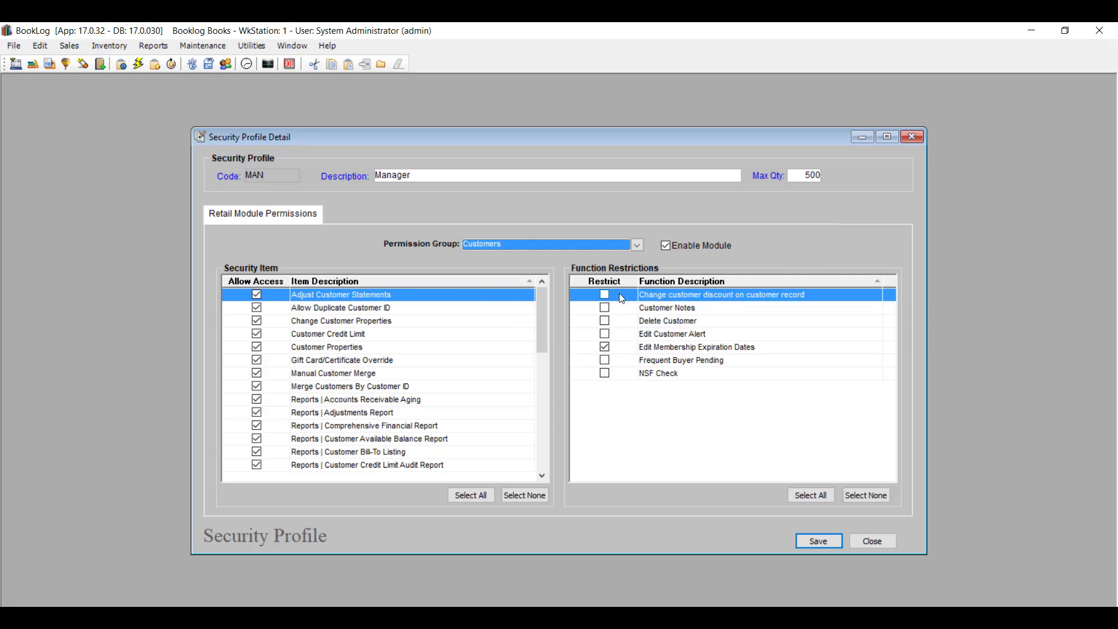
click(605, 349)
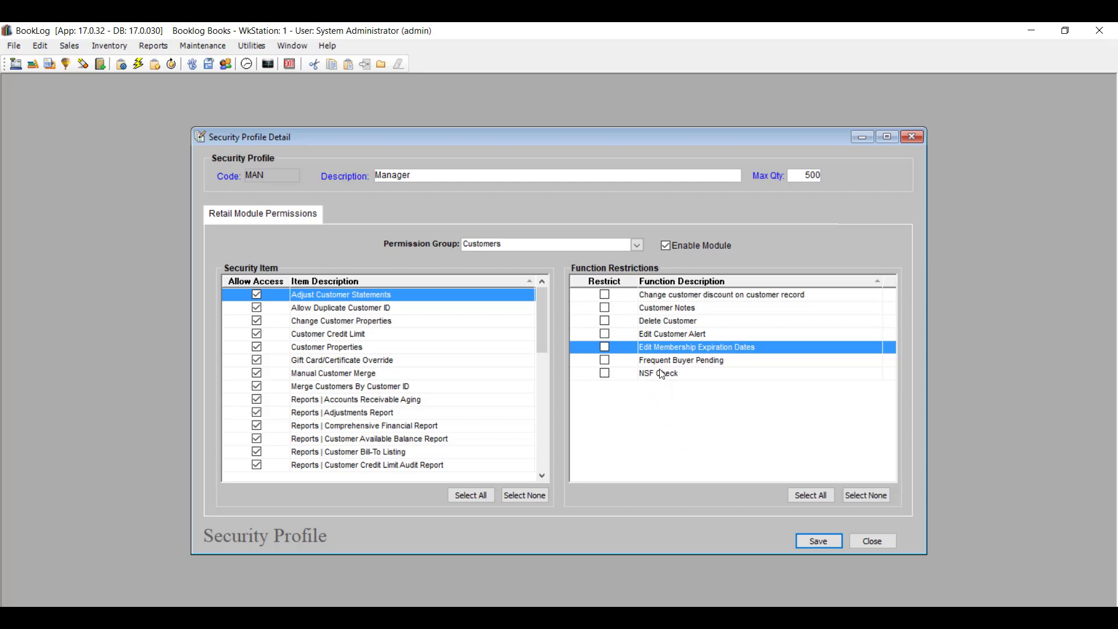
Review the Manager profile's Sales & Registers permissions and lift the restriction on Show Gift Card PIN on Gift Card Balance Receipt Reprint.
click(638, 245)
click(534, 310)
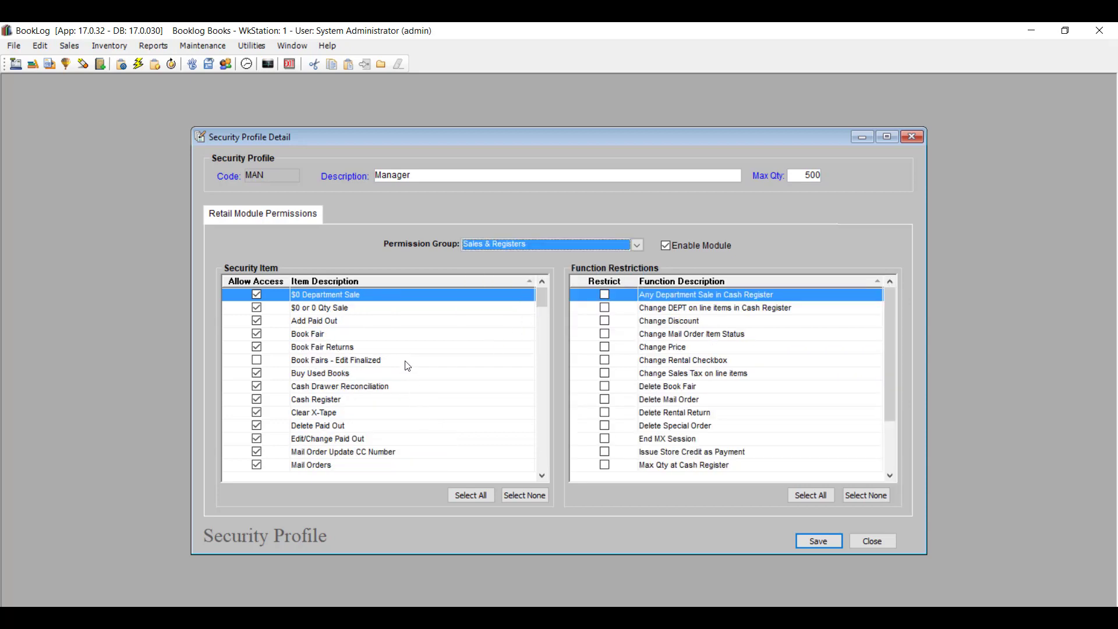
scroll(407, 366, down, 10)
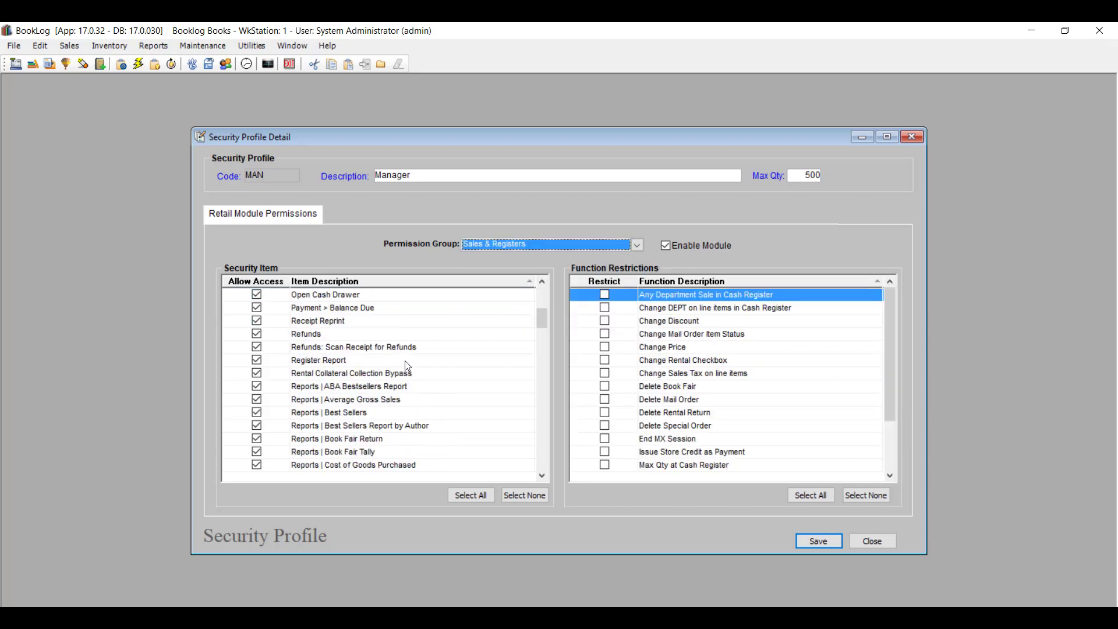
scroll(408, 367, down, 7)
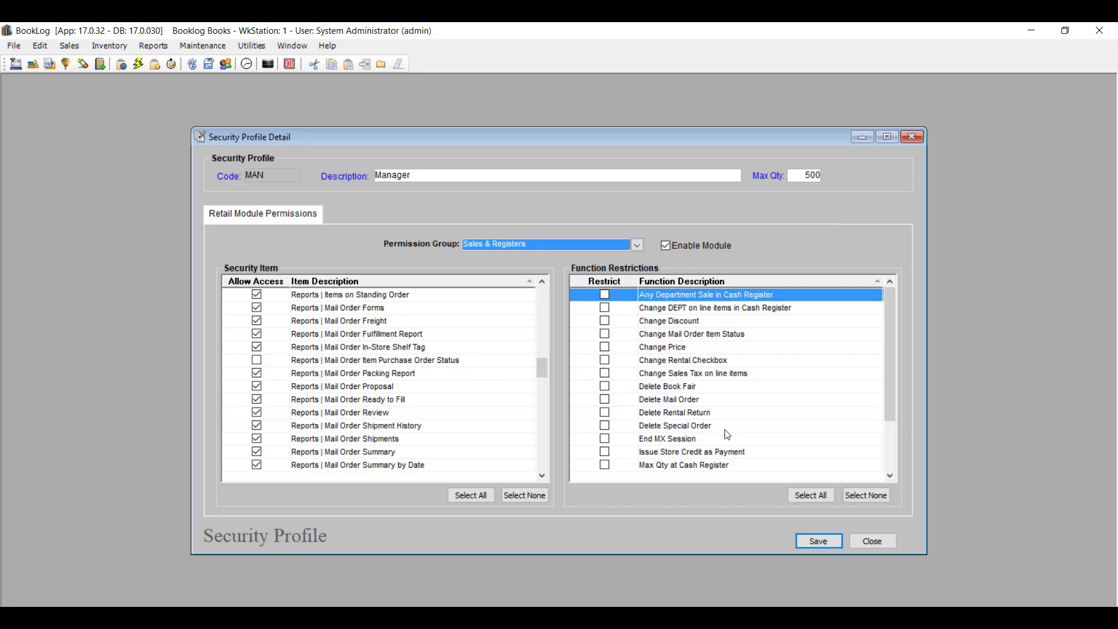
scroll(489, 414, down, 15)
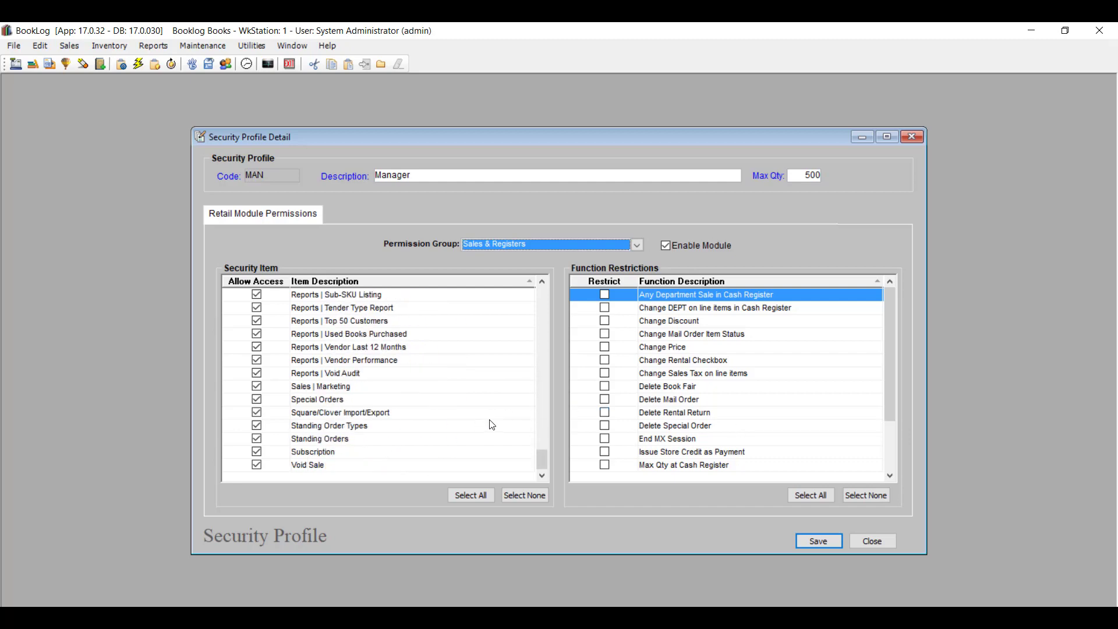
scroll(718, 413, down, 2)
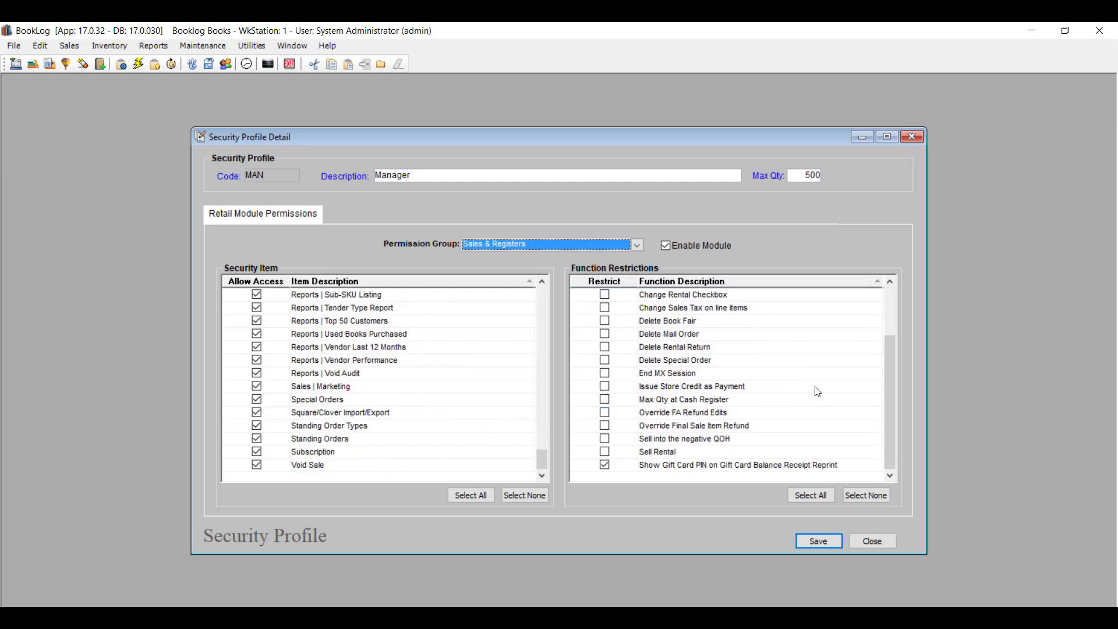
click(605, 466)
scroll(731, 417, up, 2)
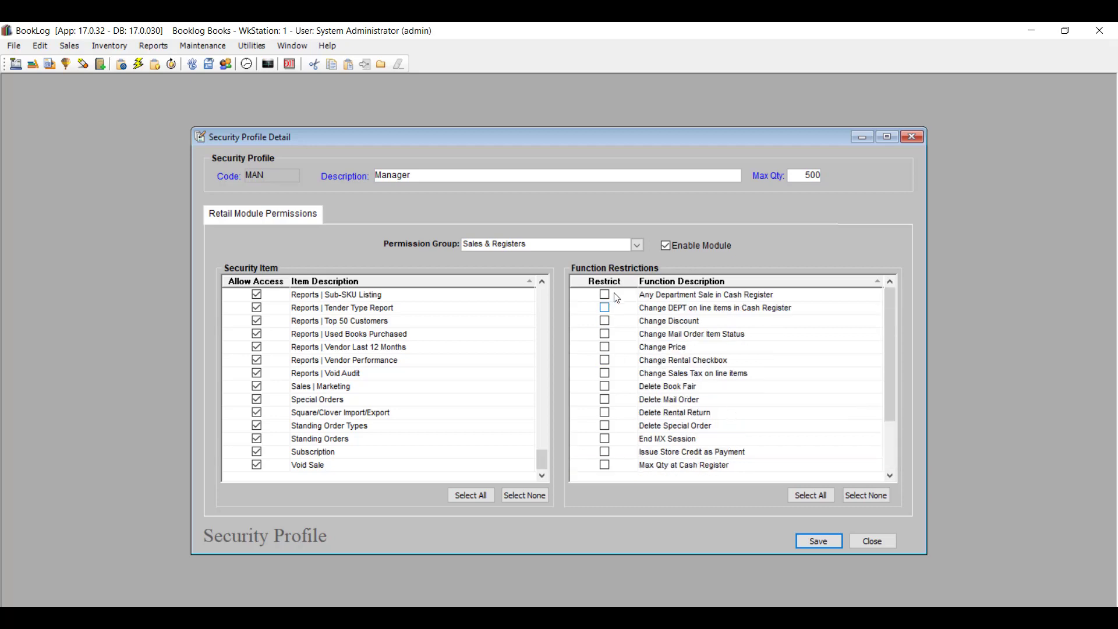
In the Manager profile's Inventory permission group, allow access to the Item Valuation report.
click(639, 245)
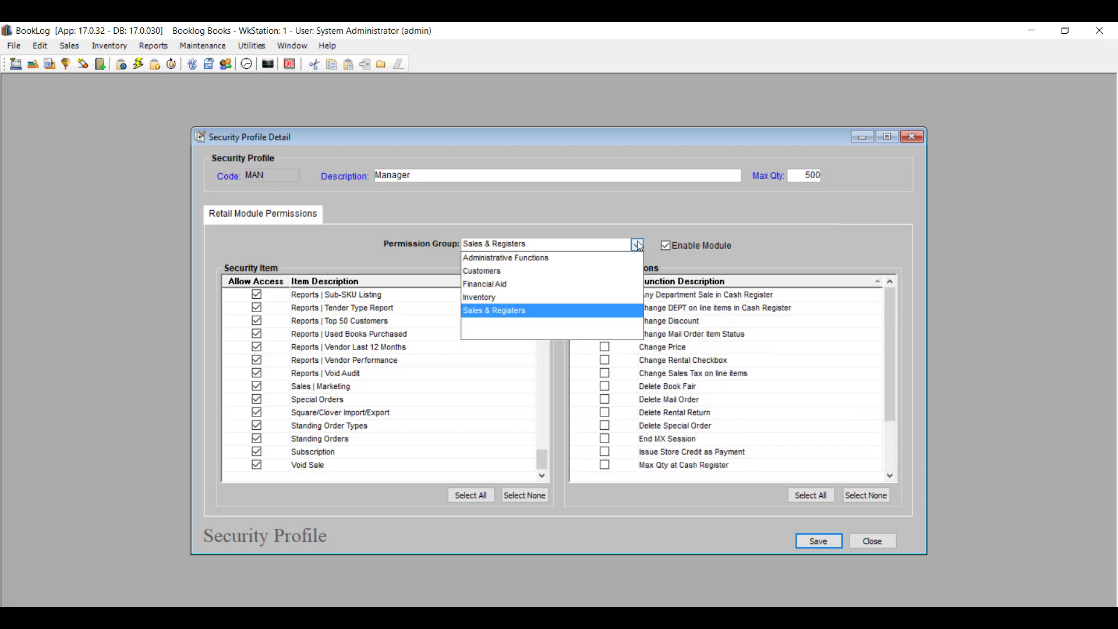
click(495, 302)
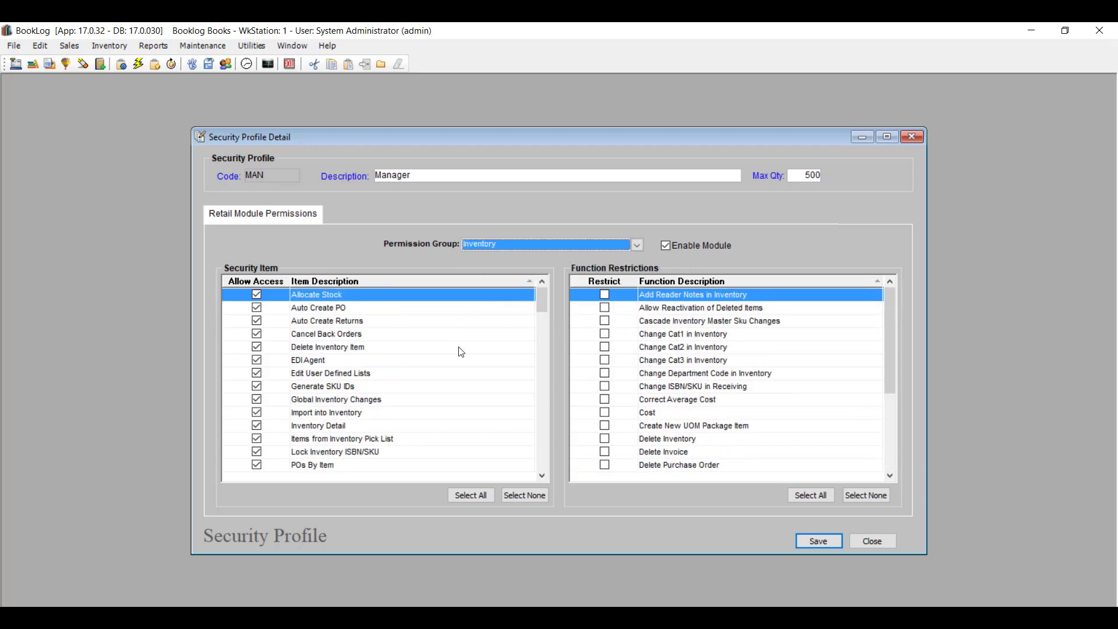
scroll(460, 351, down, 1)
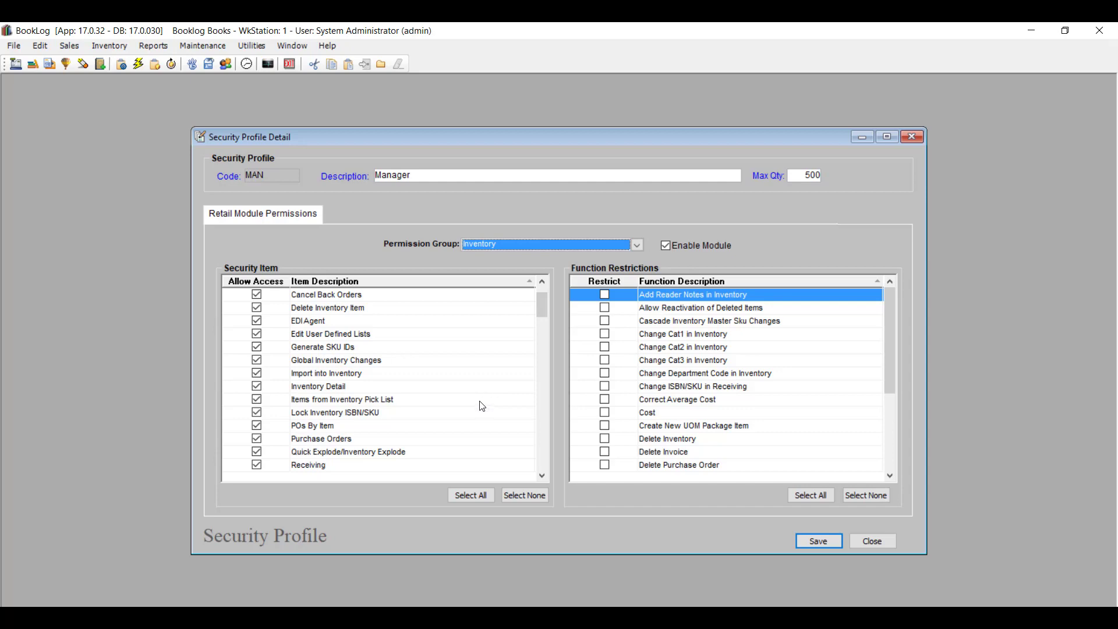
scroll(485, 405, down, 5)
scroll(483, 408, down, 12)
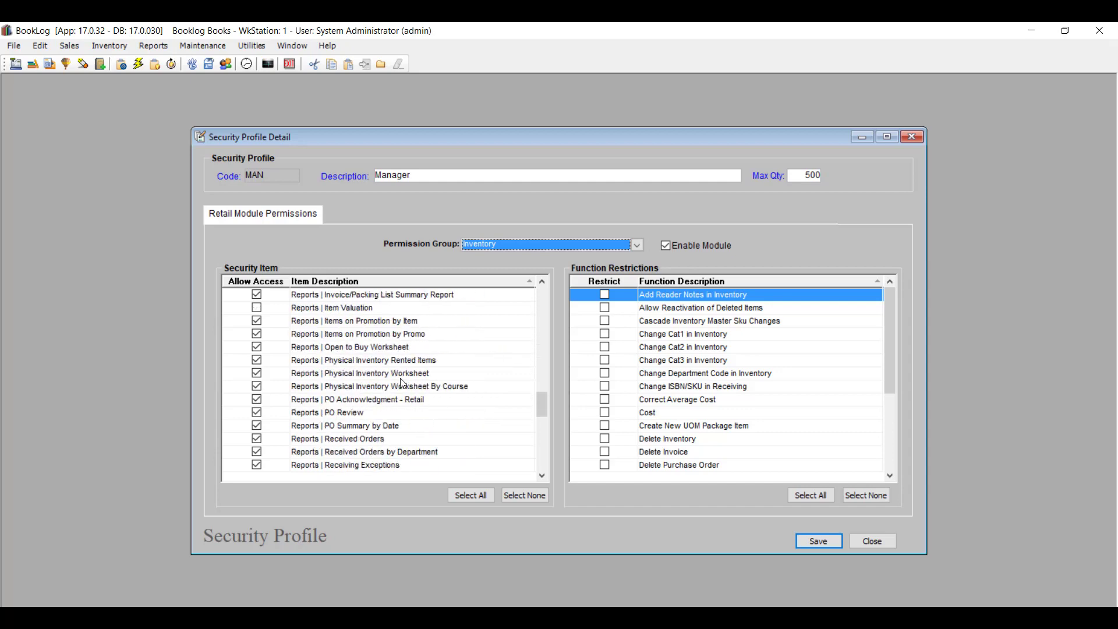
click(257, 308)
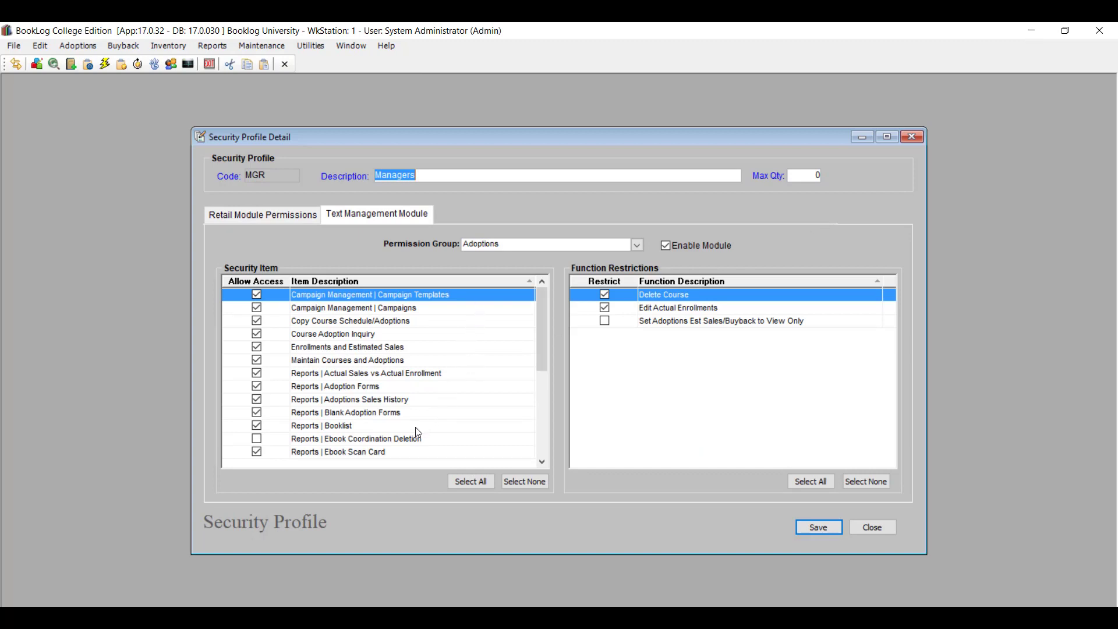
In the Managers profile's Adoptions group, allow the Ebook Coordination Deletion and Rental Return History reports and lift the Edit Actual Enrollments and Delete Course restrictions.
click(257, 441)
scroll(367, 452, down, 4)
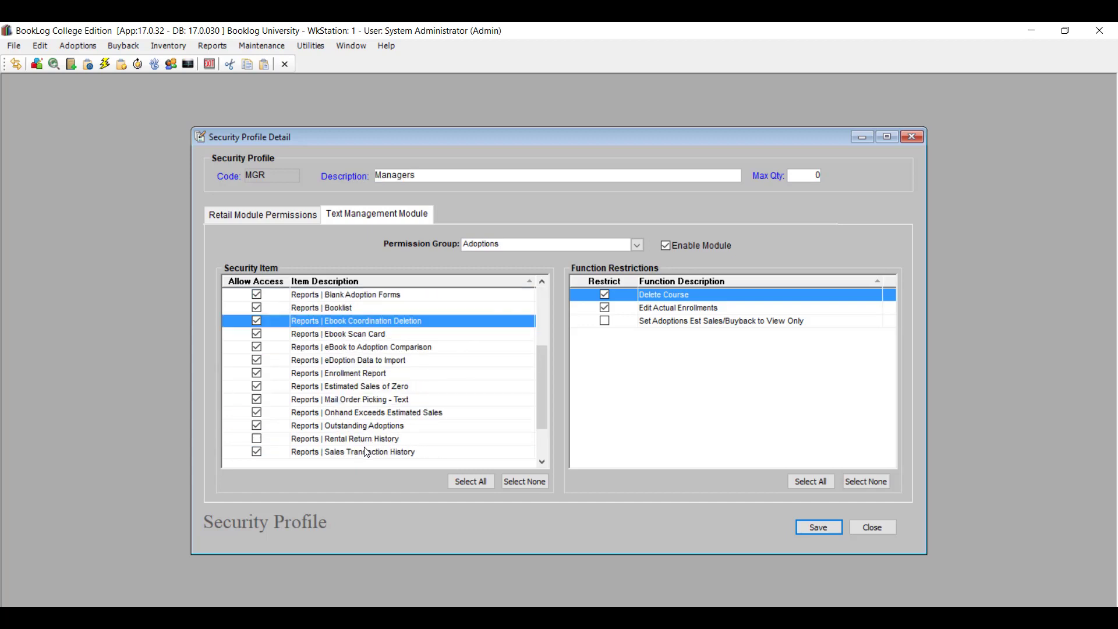
click(257, 386)
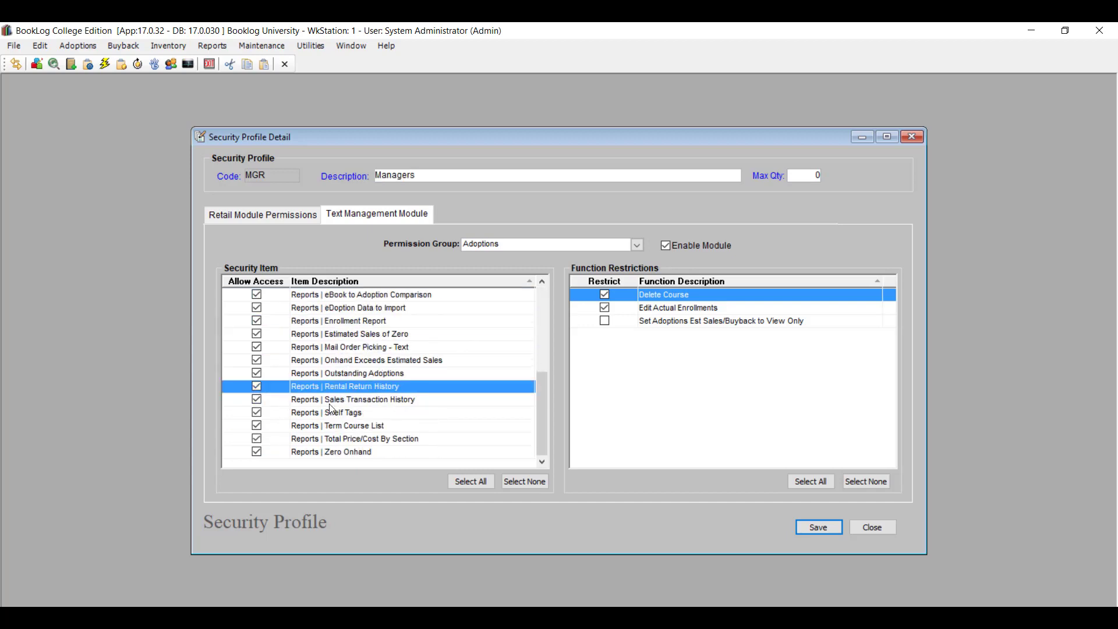
click(605, 308)
click(605, 295)
In the Managers profile's Buyback permission group, lift the restriction on Rental Returns.
click(638, 245)
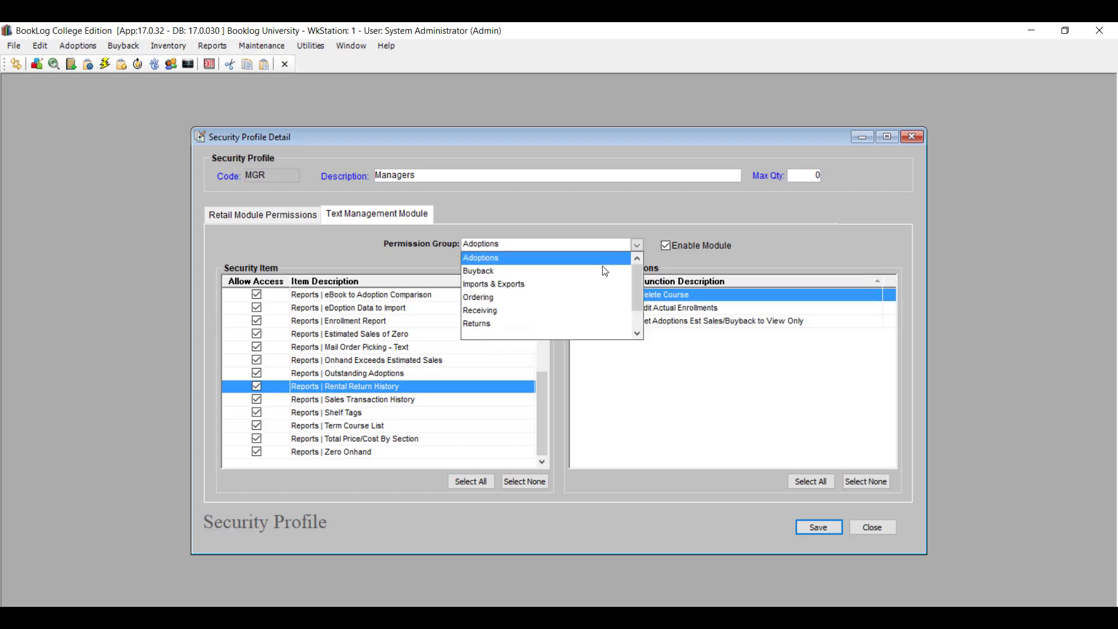
click(595, 279)
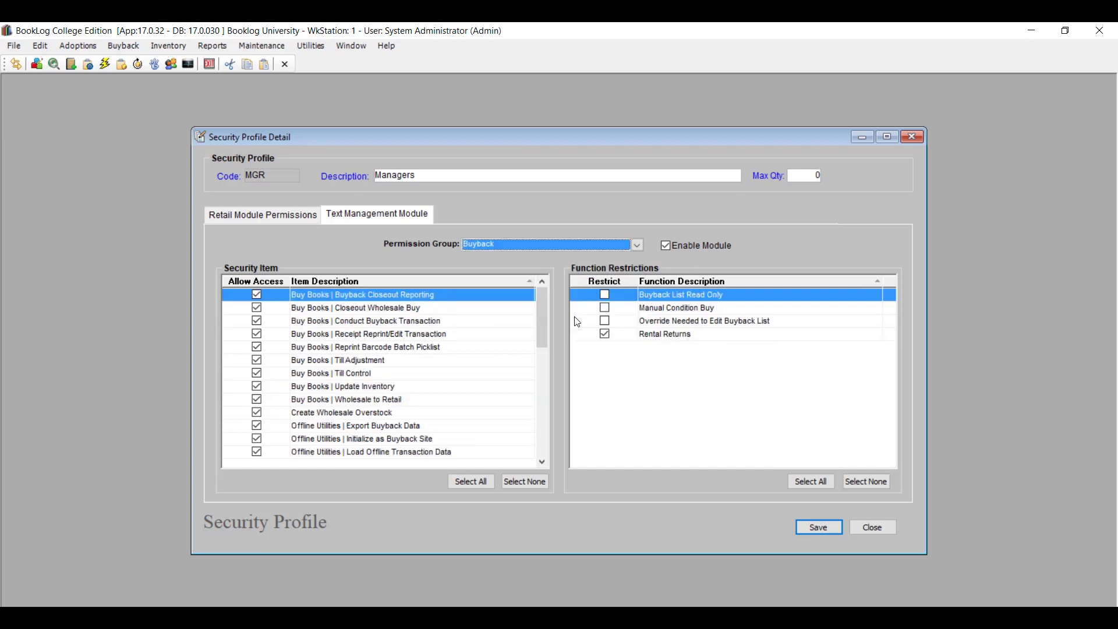
click(605, 334)
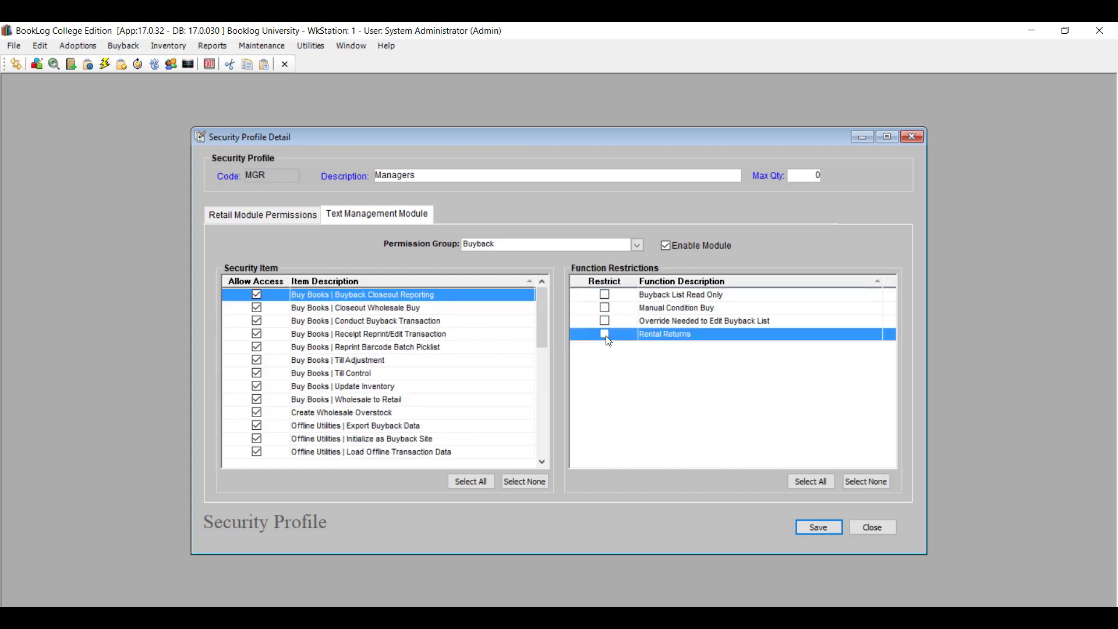
click(638, 246)
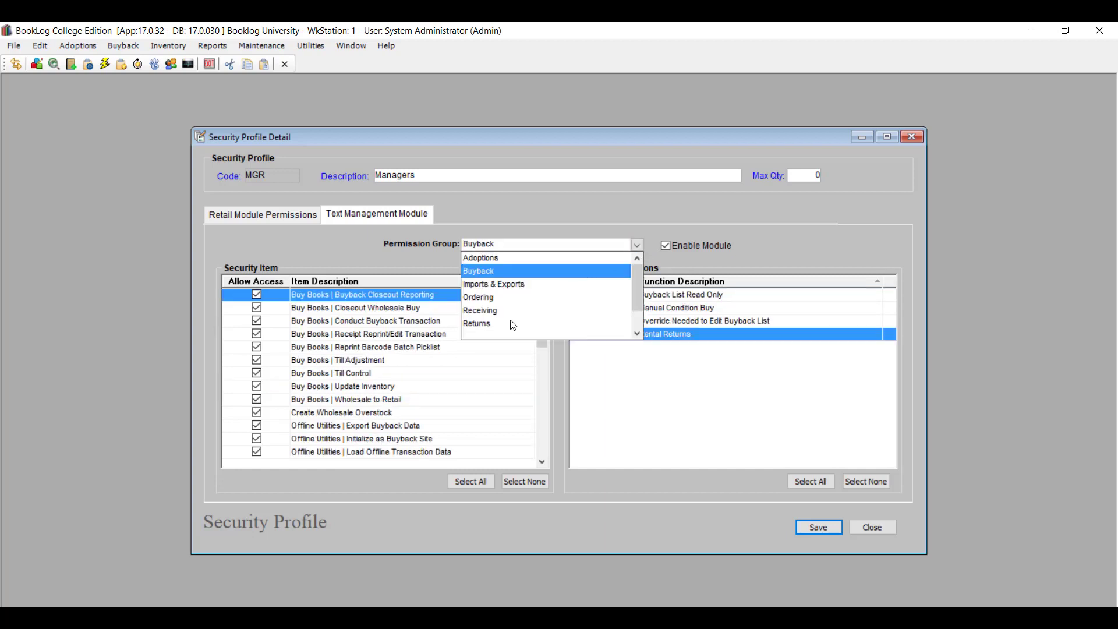
click(383, 277)
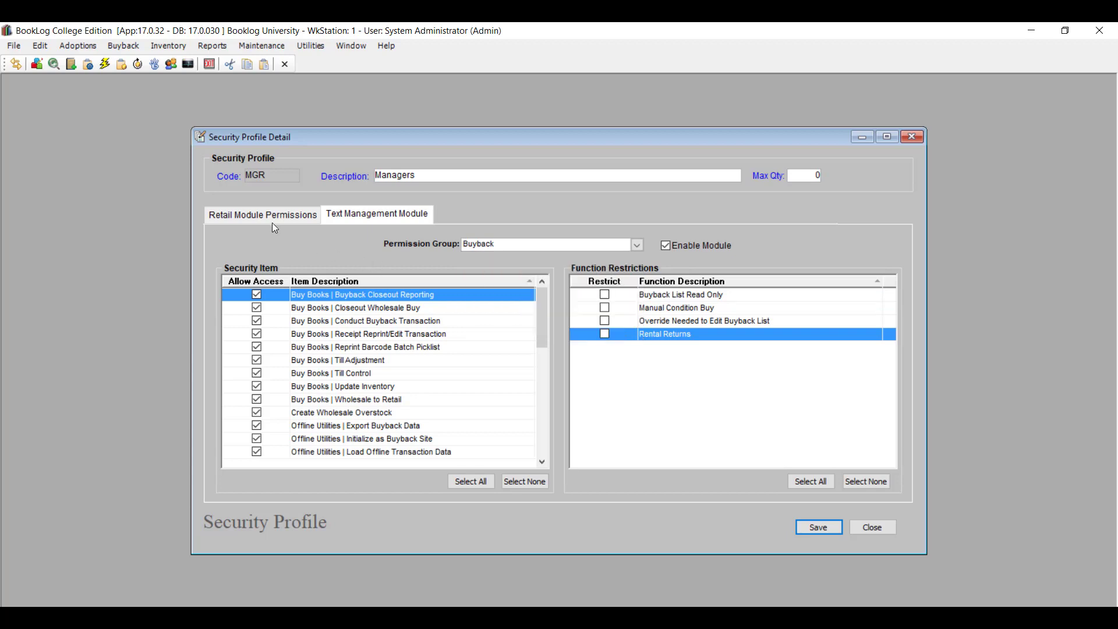
Display the Inventory permission group under the Managers profile's retail module permissions.
click(275, 221)
click(639, 245)
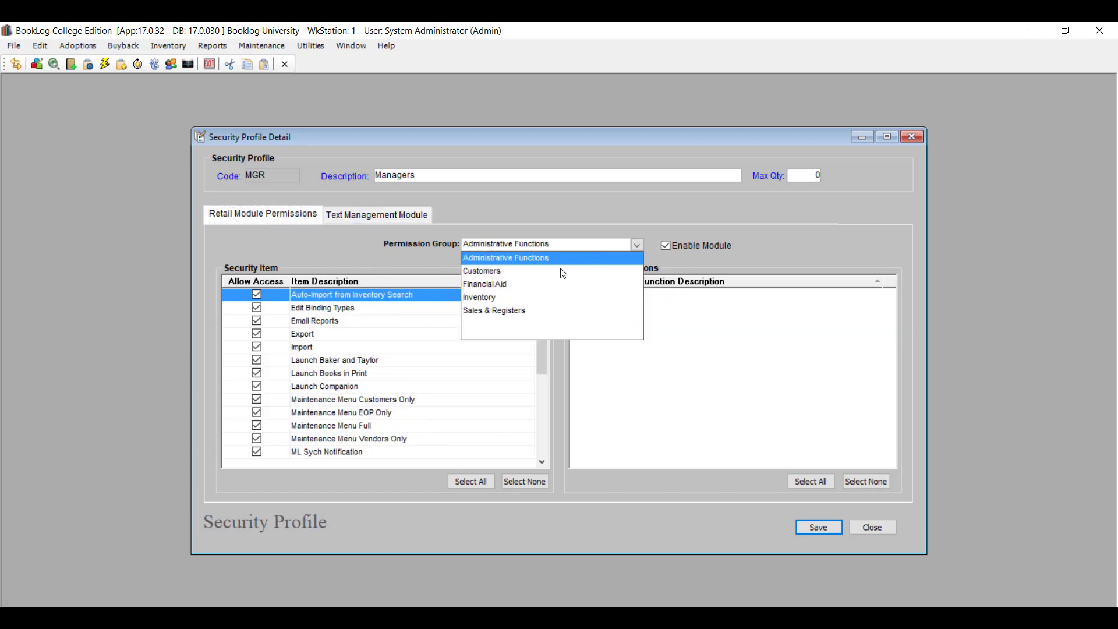
click(513, 297)
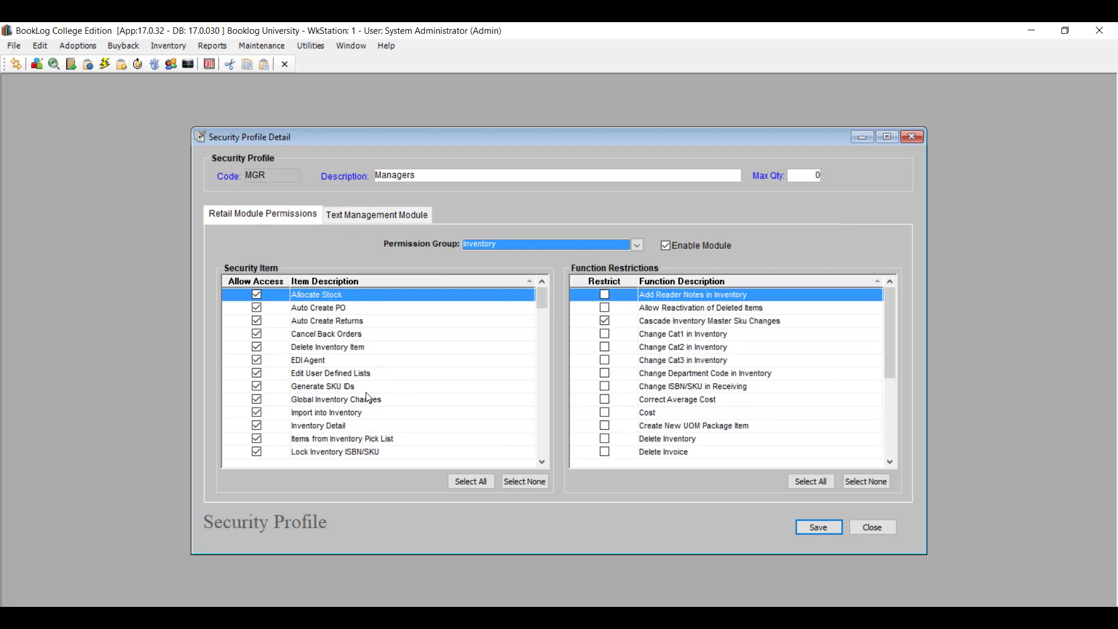